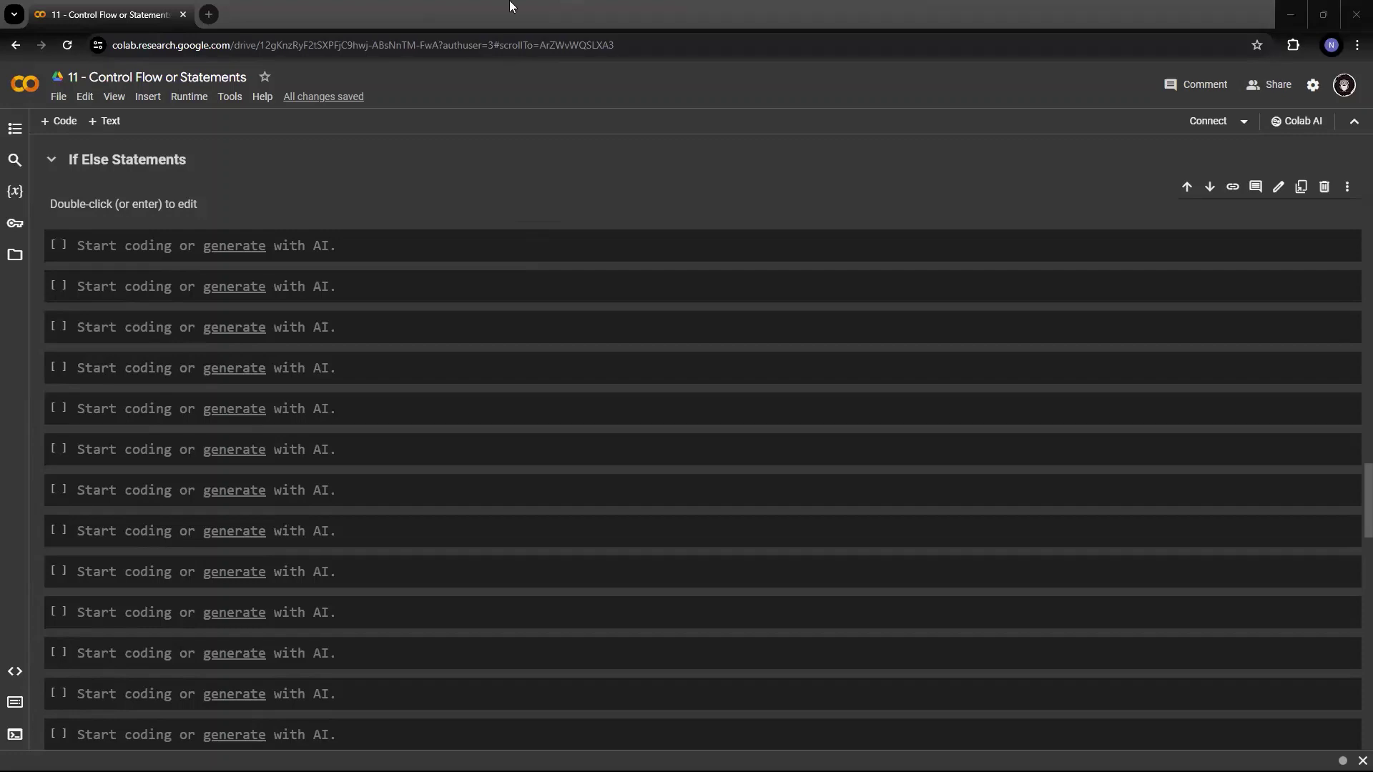
scroll(471, 352, up, 5)
scroll(471, 352, up, 5)
scroll(472, 352, up, 5)
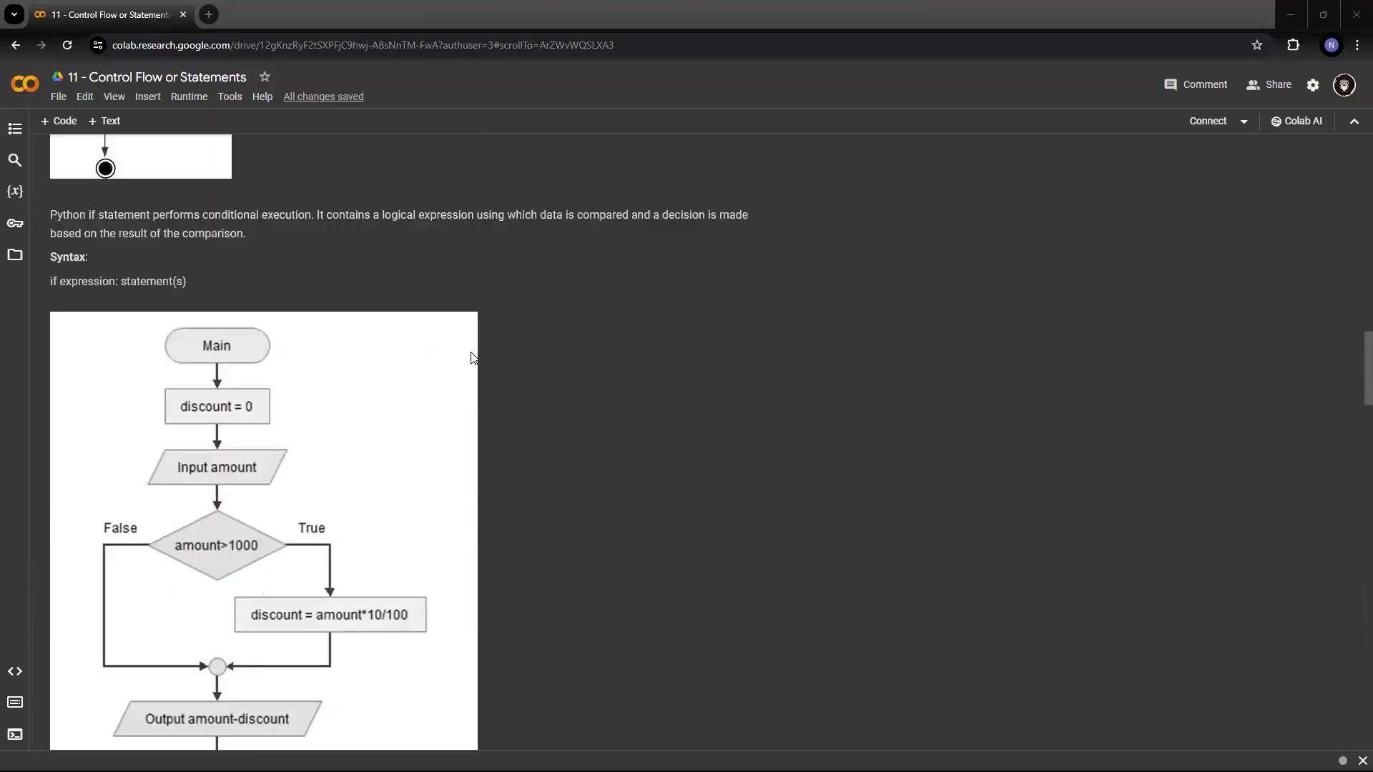
scroll(471, 356, up, 3)
scroll(471, 357, up, 4)
scroll(471, 356, up, 2)
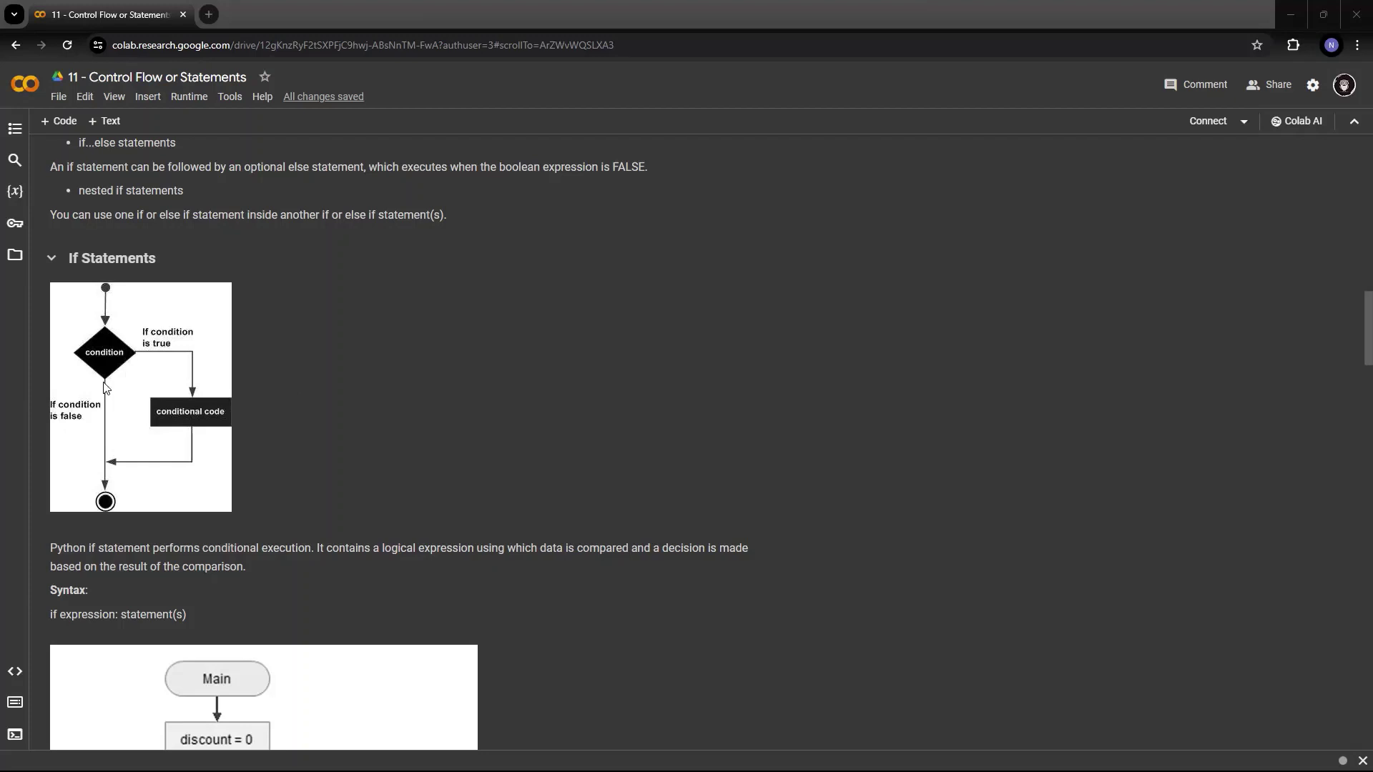
scroll(443, 407, down, 4)
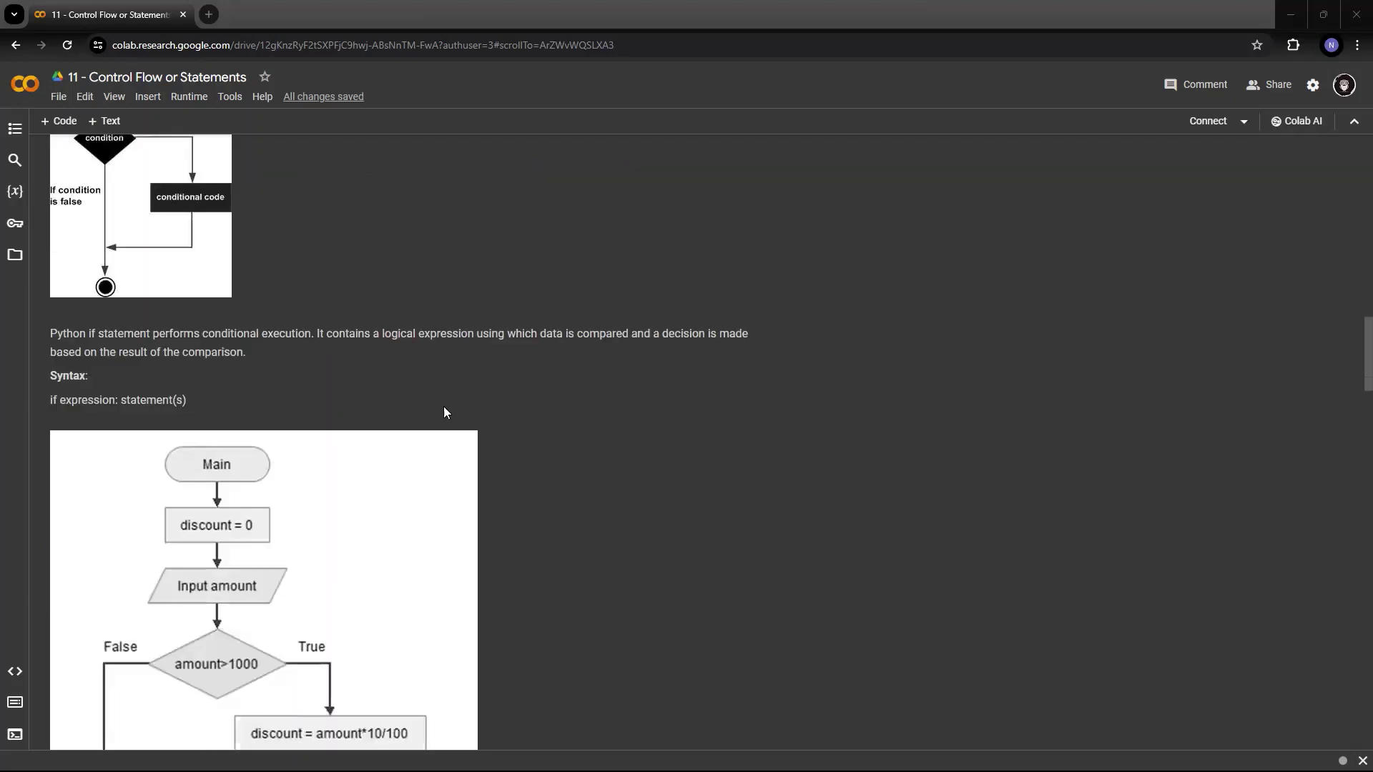
scroll(442, 406, down, 4)
scroll(444, 407, down, 4)
scroll(443, 406, down, 3)
scroll(442, 406, down, 3)
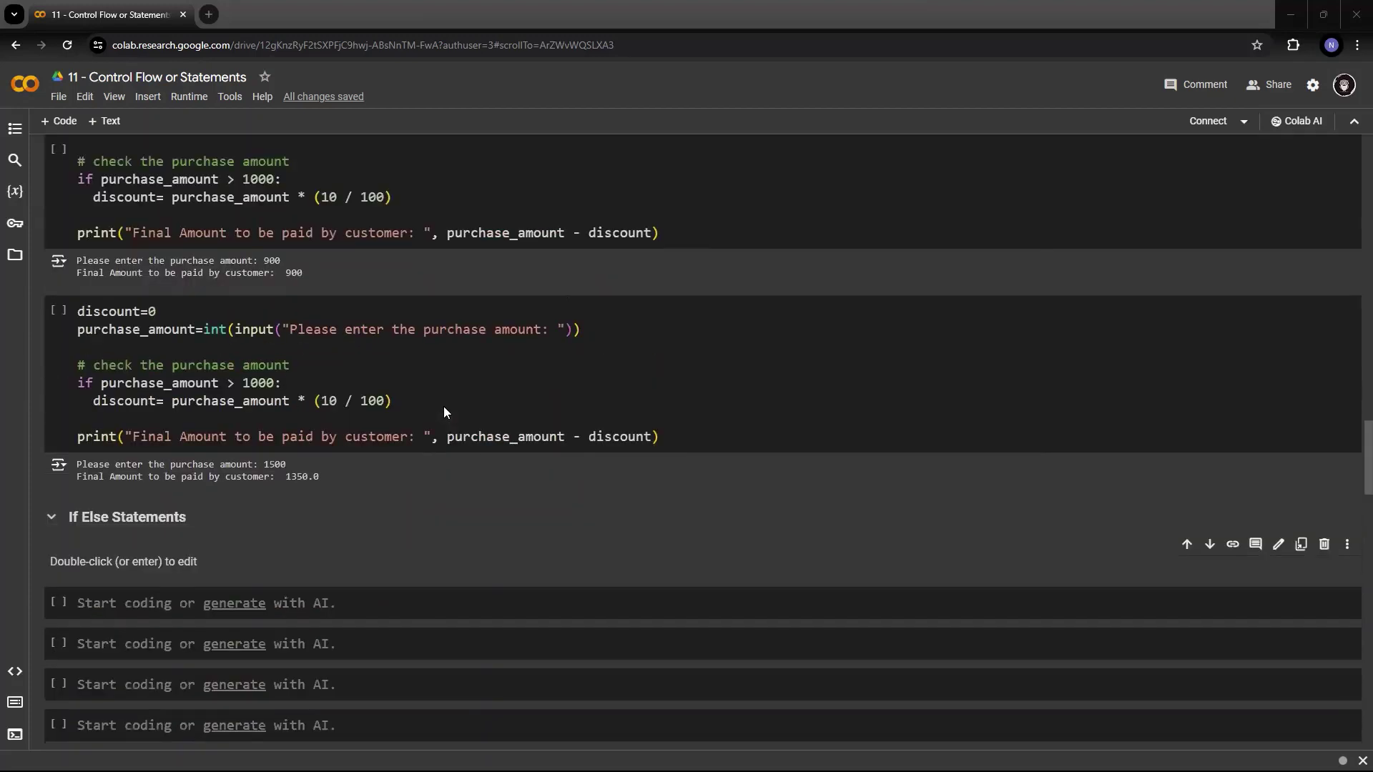
scroll(444, 407, down, 2)
scroll(443, 407, down, 1)
scroll(238, 415, down, 1)
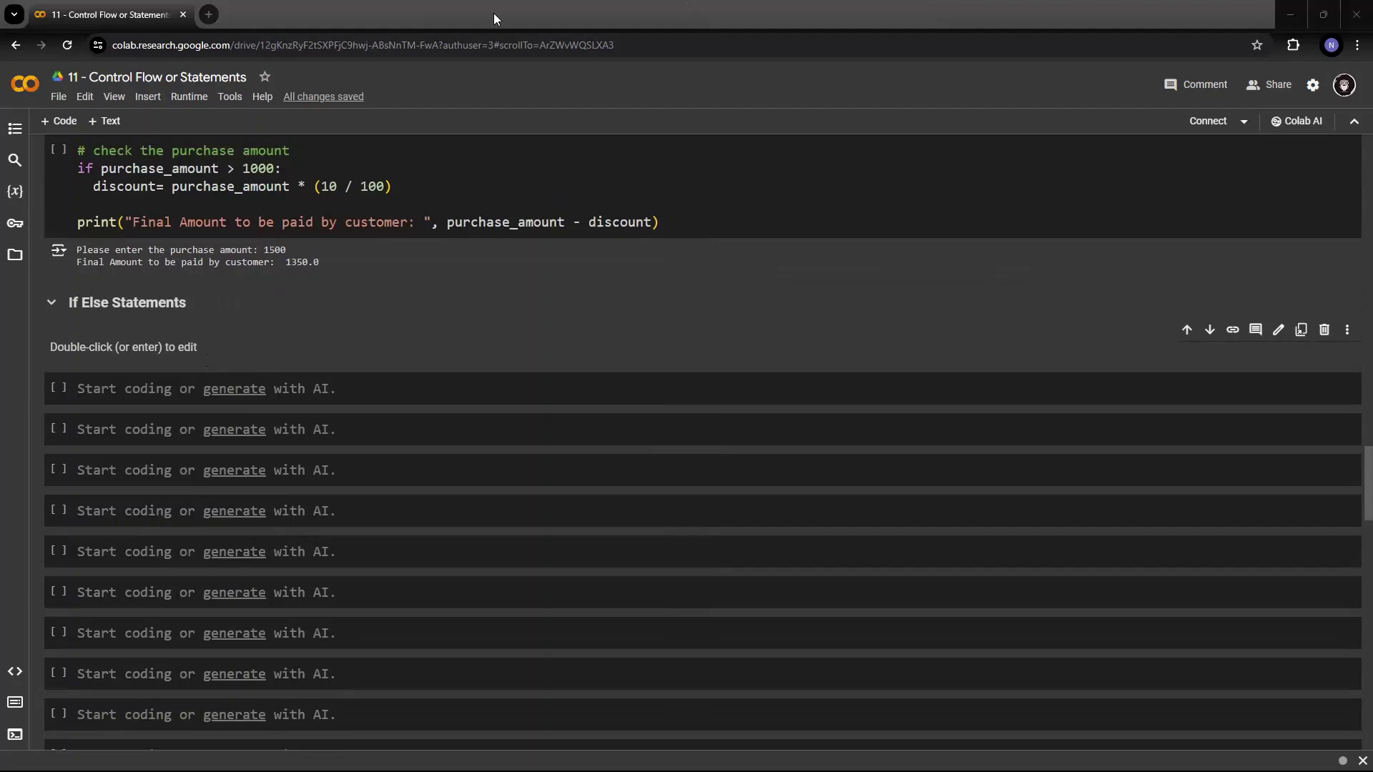
Step: Paste the If Else flowchart image markdown into the empty text cell under the heading
double_click(143, 348)
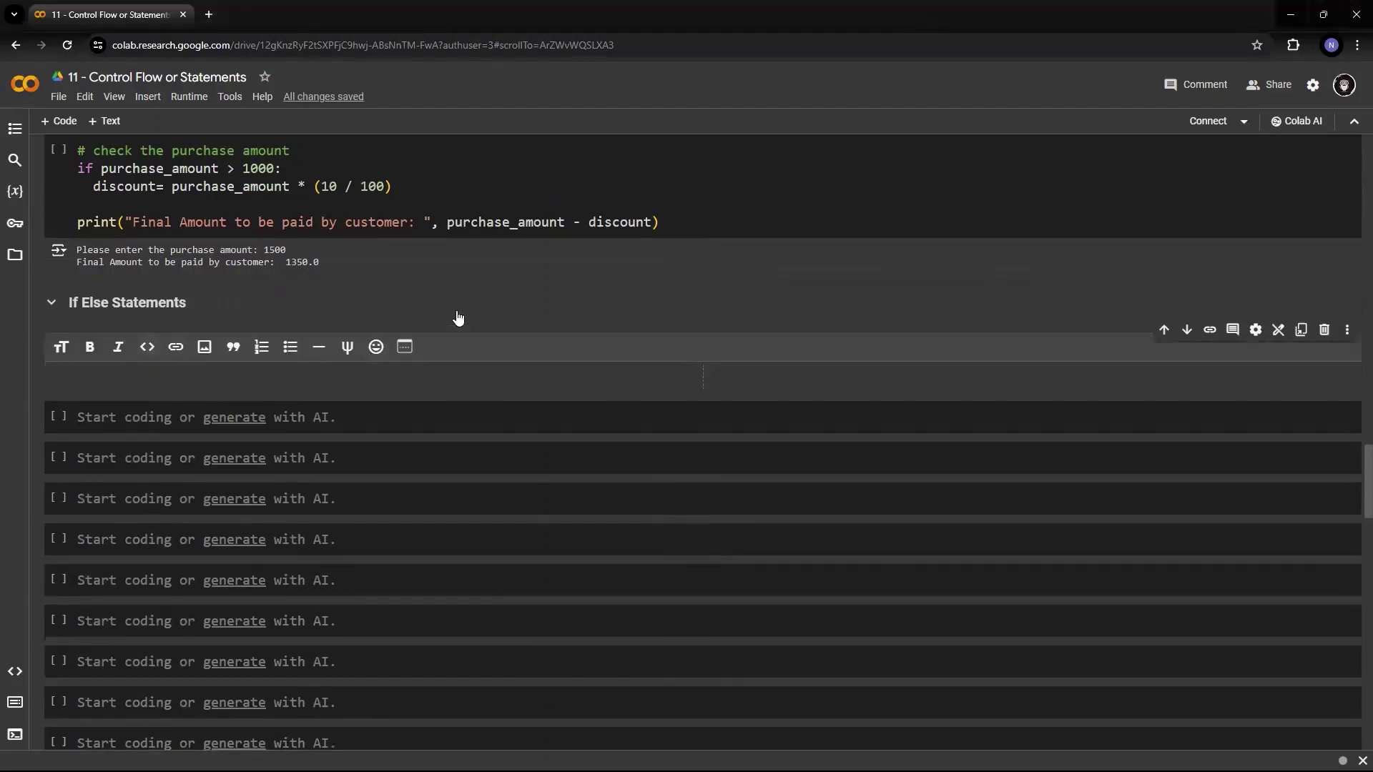
key(ctrl+v)
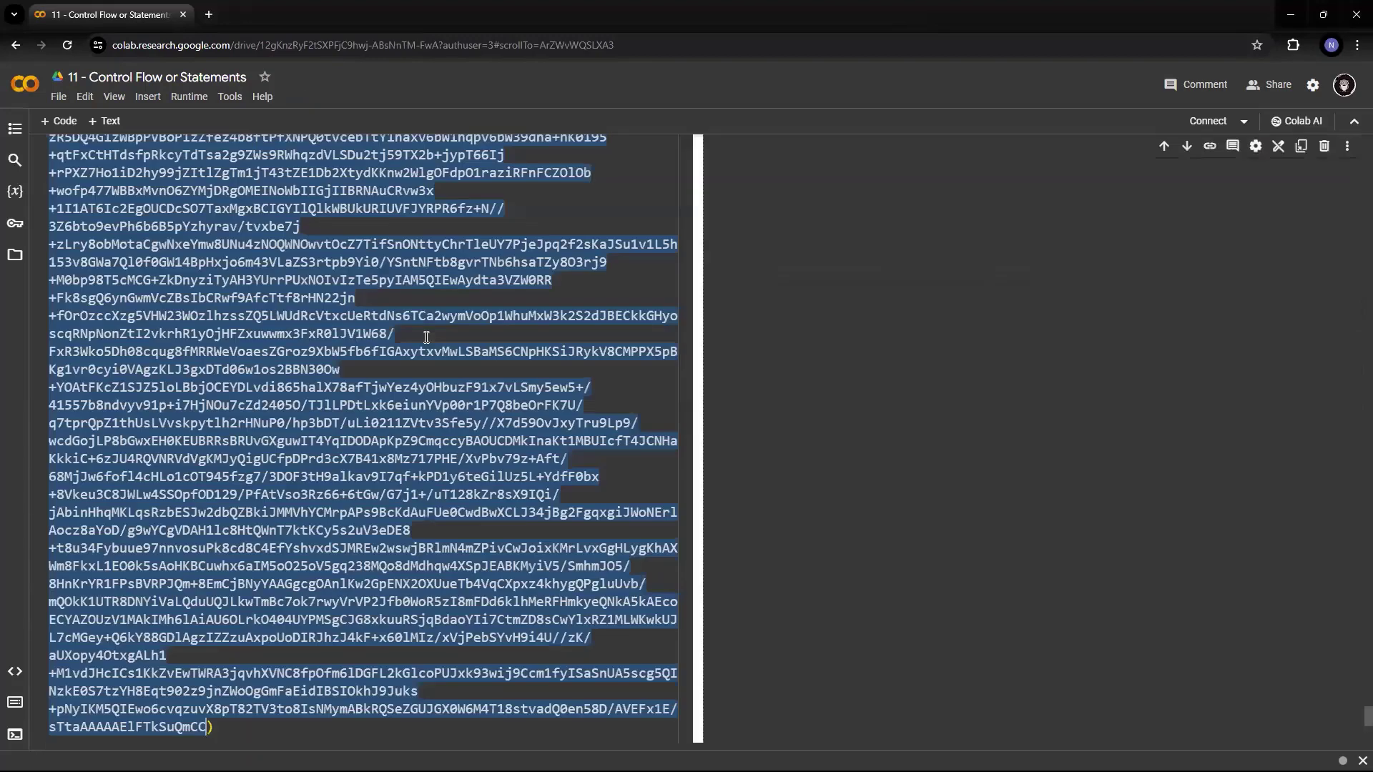
key(ctrl+Home)
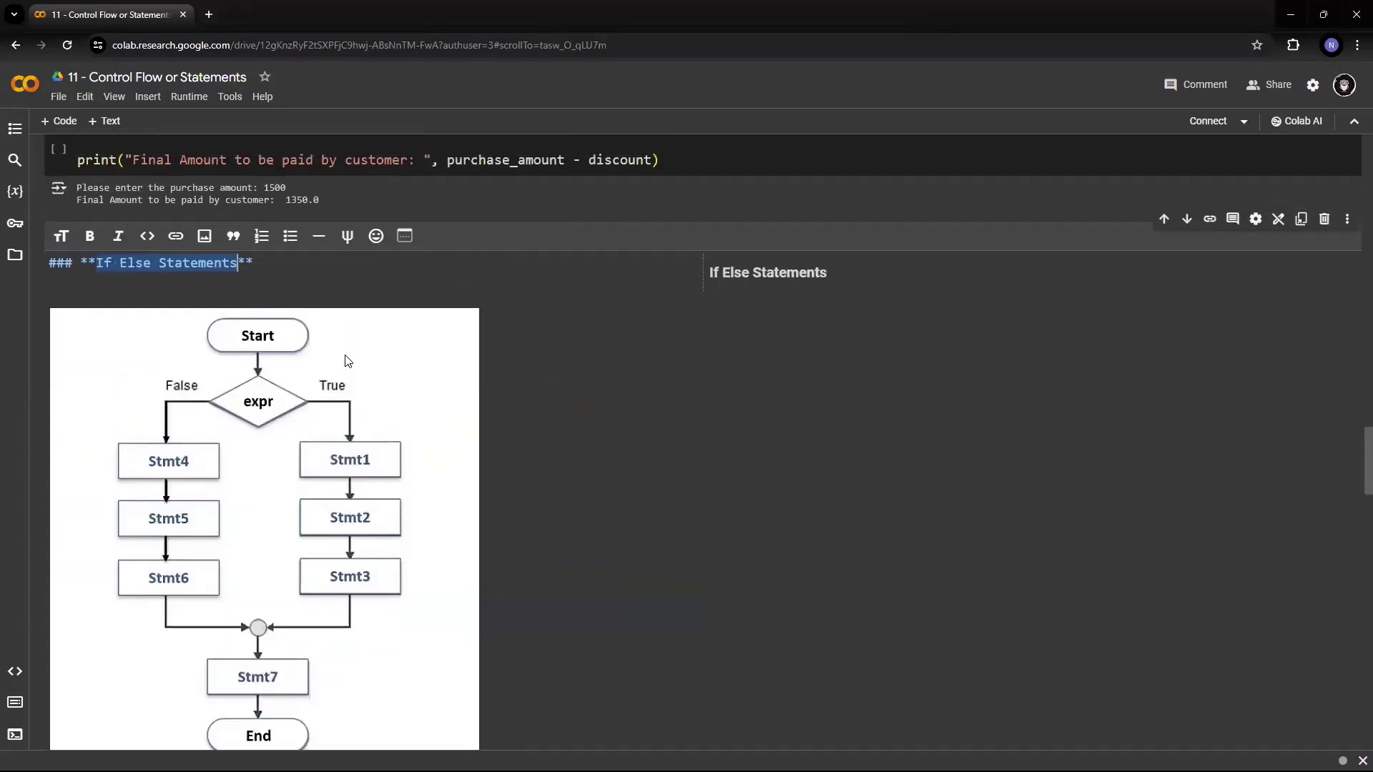
scroll(347, 361, up, 1)
scroll(346, 360, down, 2)
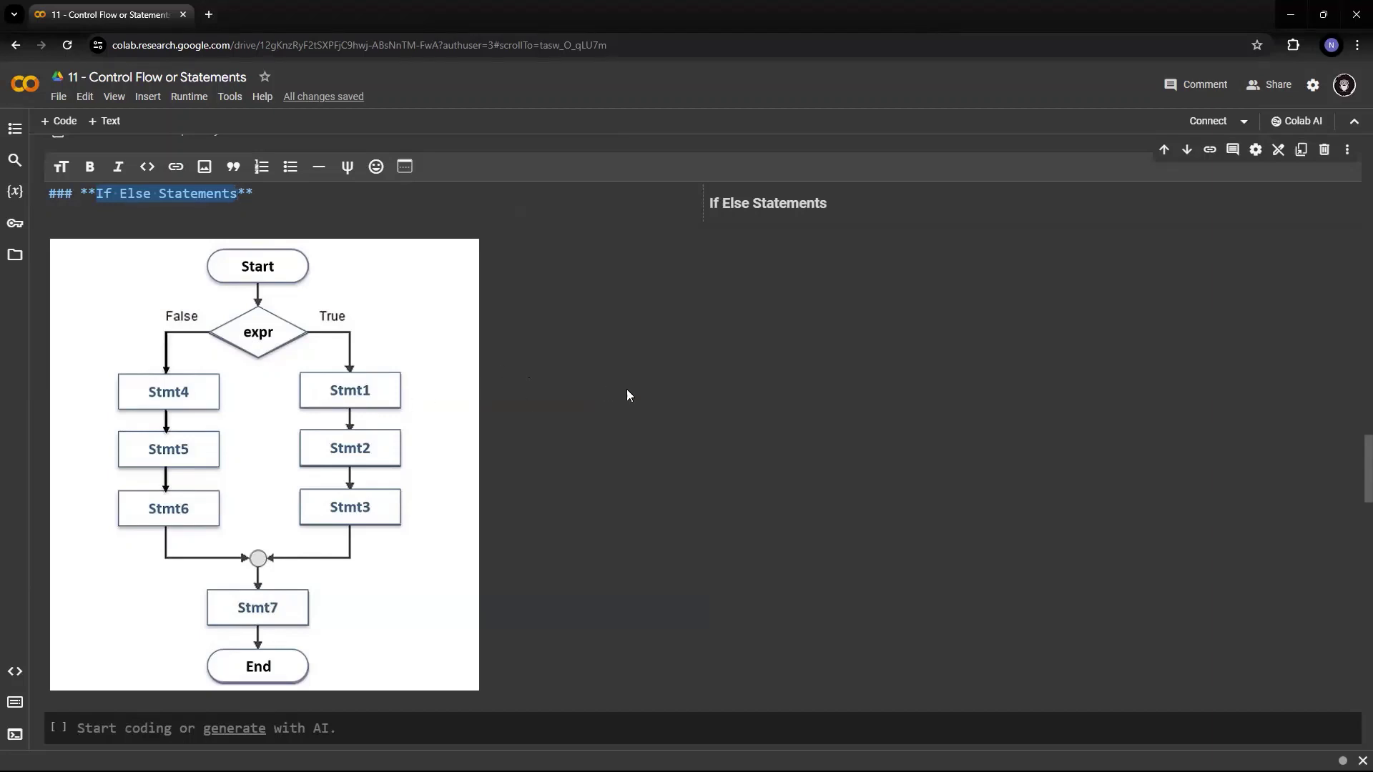
scroll(623, 459, down, 3)
scroll(615, 445, down, 2)
Step: Leave markdown editing so the If Else heading and flowchart render, focusing the first code cell
click(179, 515)
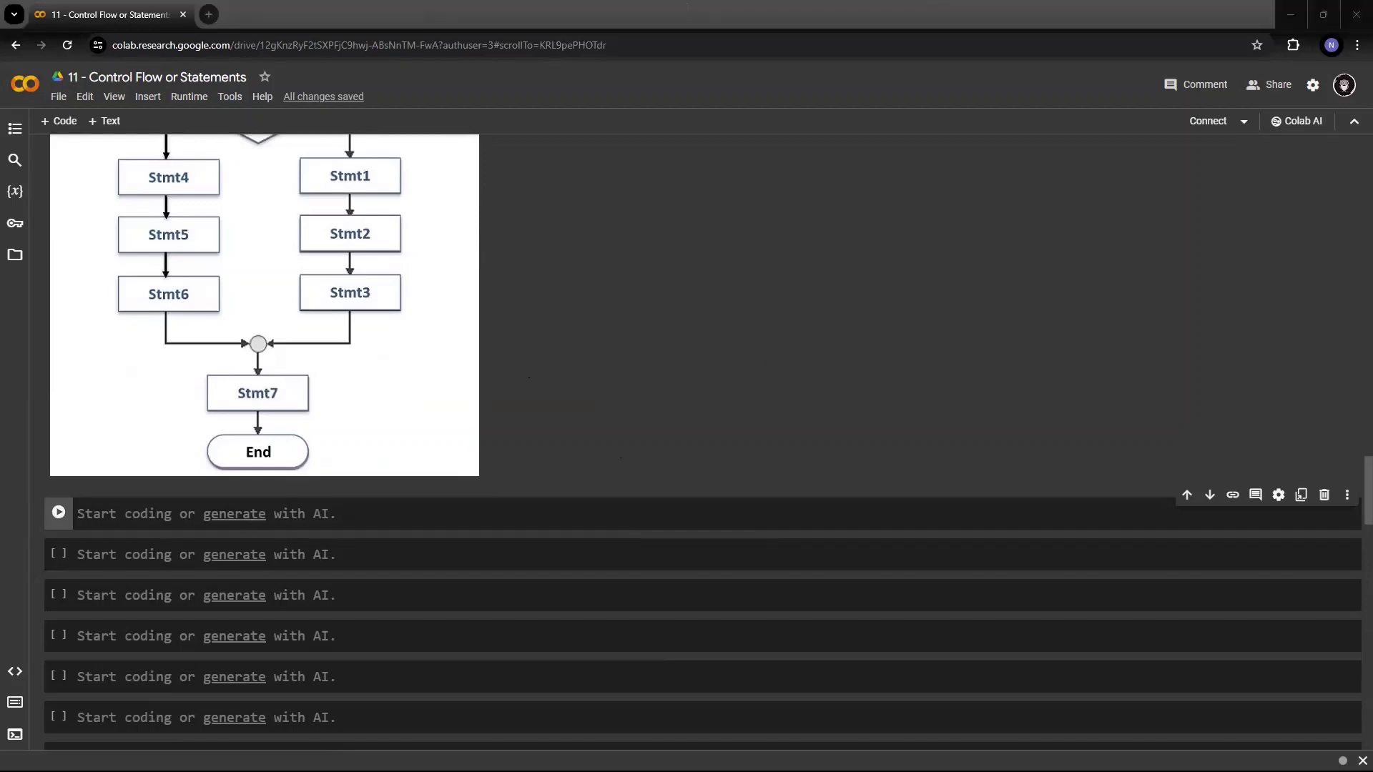
scroll(626, 360, up, 5)
scroll(626, 360, up, 5)
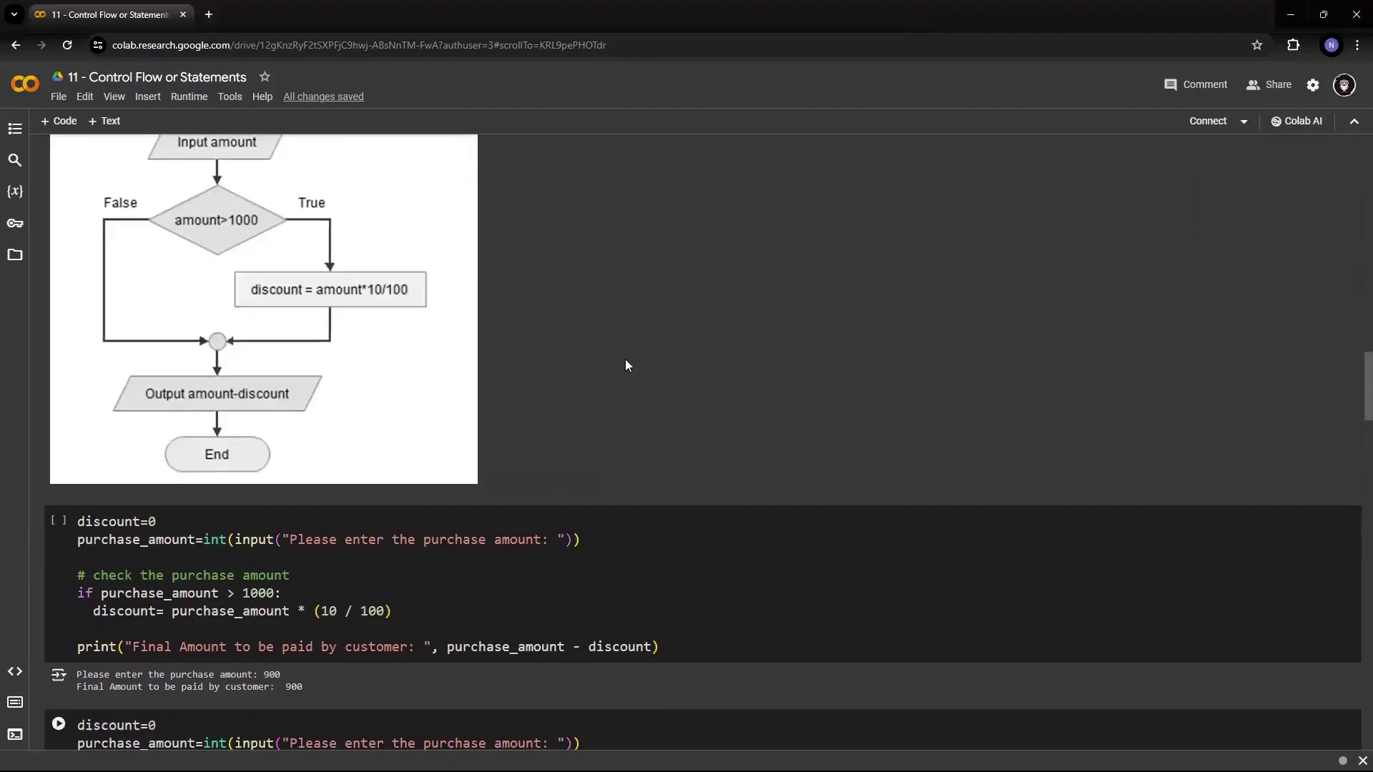
scroll(625, 359, up, 1)
scroll(625, 365, up, 5)
scroll(626, 365, up, 2)
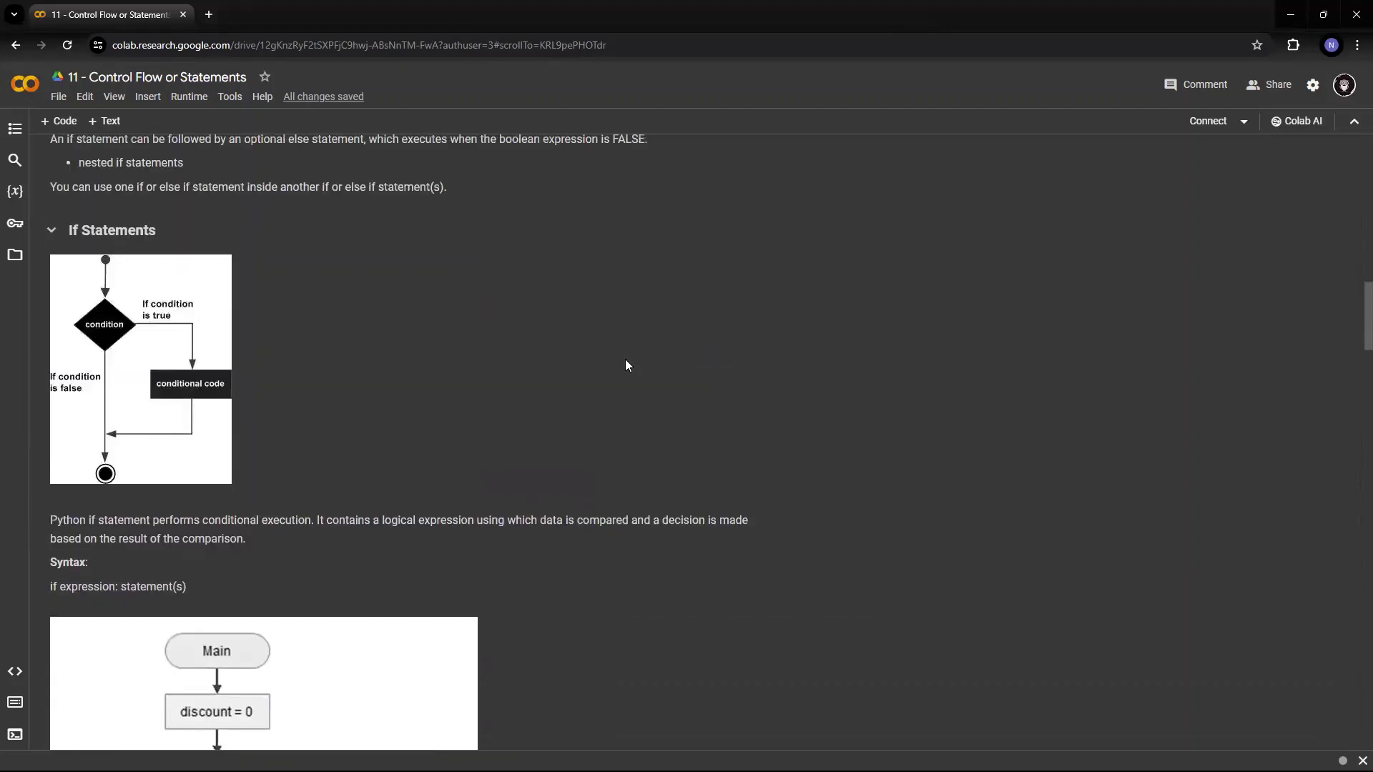
scroll(627, 361, down, 5)
scroll(651, 351, down, 2)
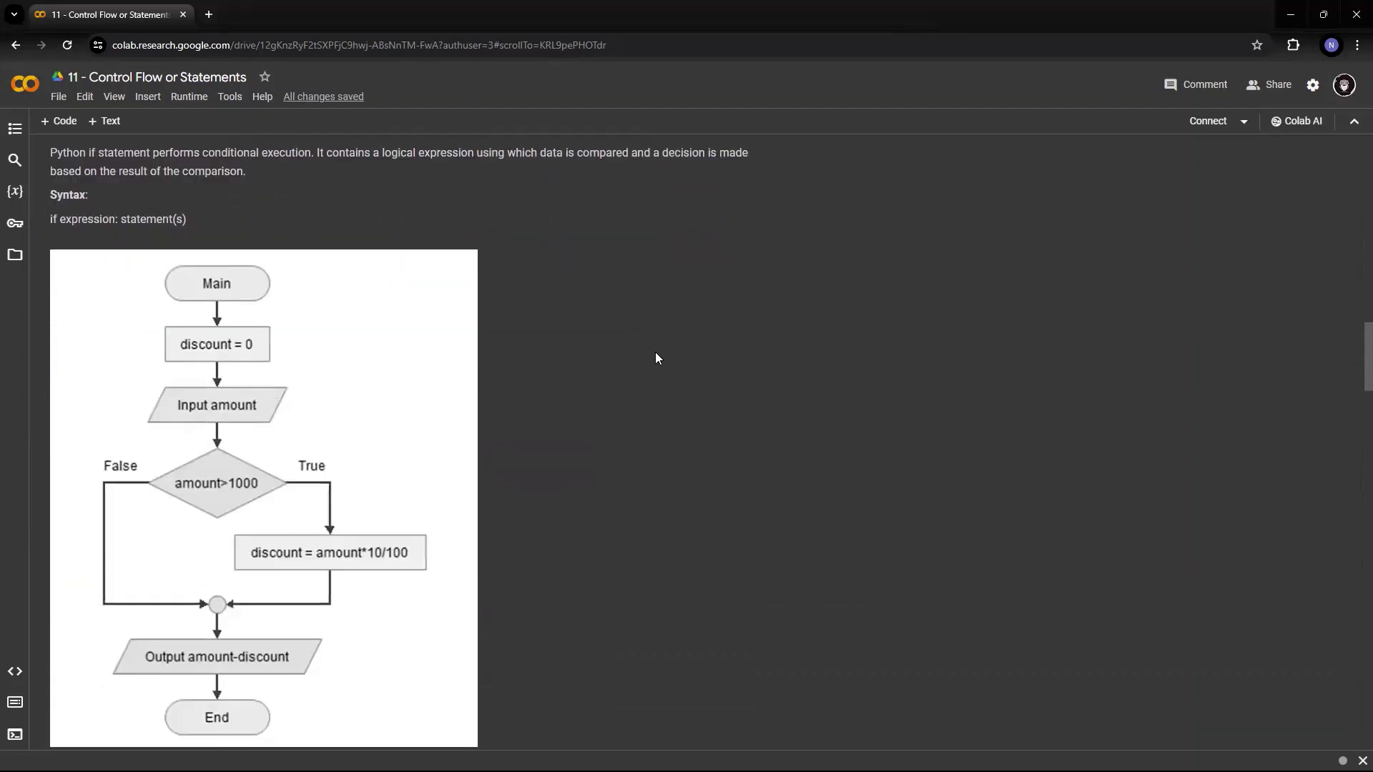
scroll(656, 352, down, 4)
scroll(655, 352, down, 5)
scroll(655, 352, down, 5)
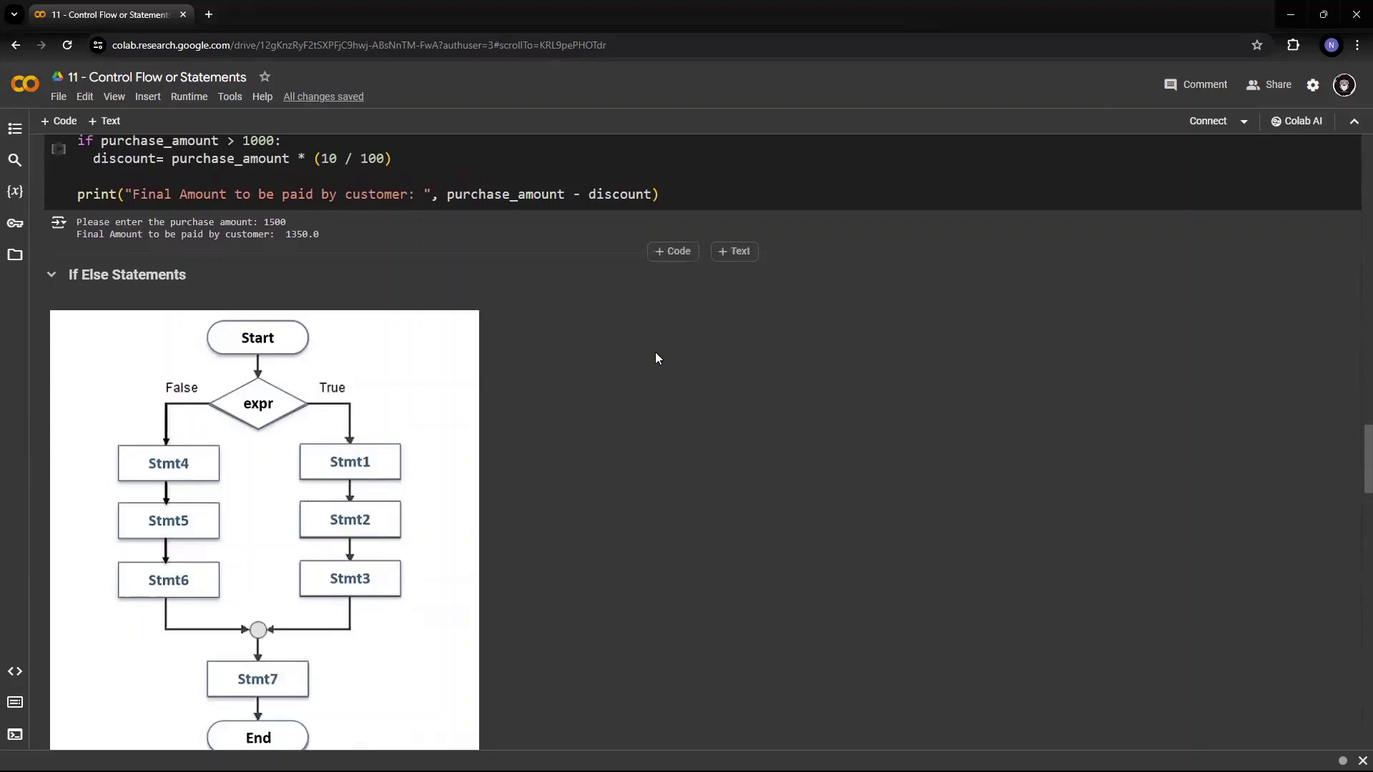
Step: Add a paragraph below the If Else heading explaining the optional else keyword
double_click(231, 278)
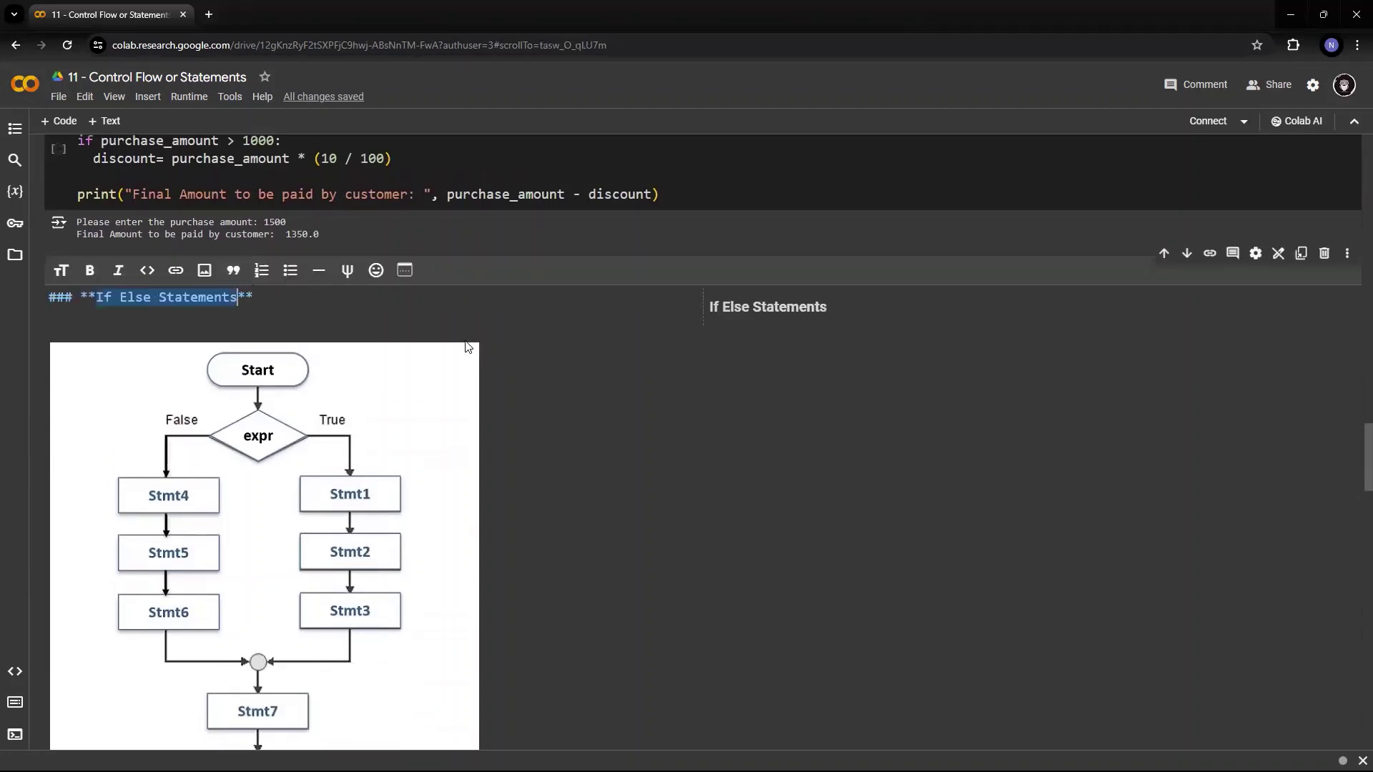
key(End)
key(Return)
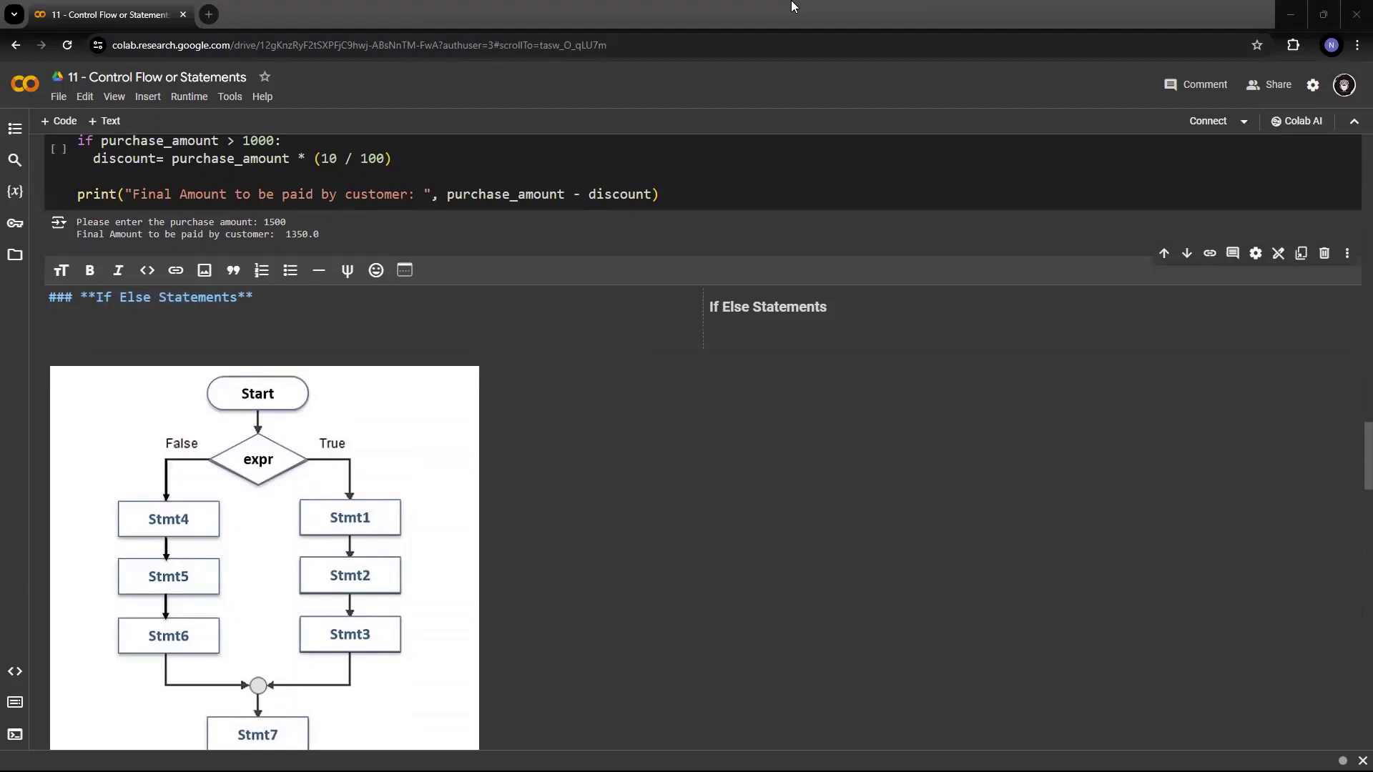
text(Along with the if statement, else keyword can also be optionally used. Python if else statement provides an alternate block of statements to be executed if the Boolean expression (in if statement) is not true.)
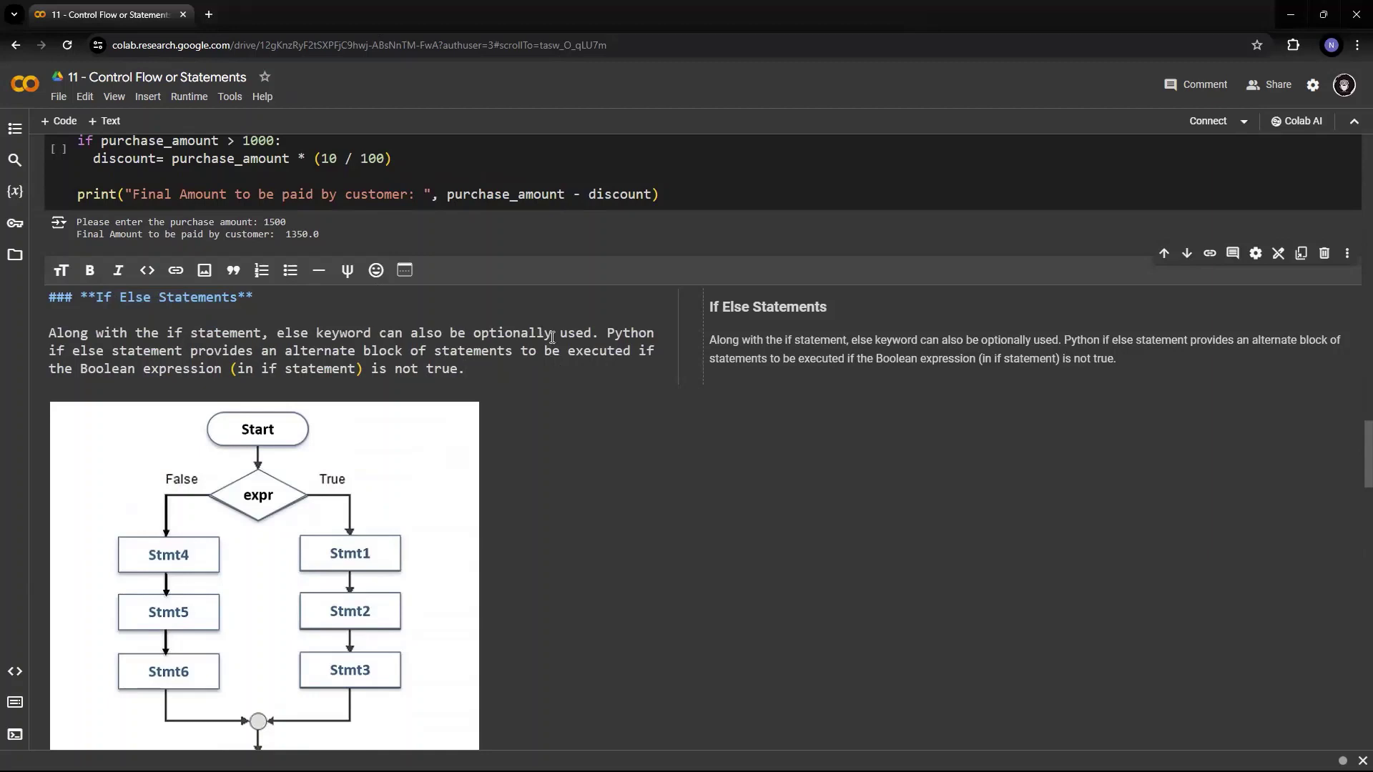
scroll(551, 339, up, 1)
scroll(552, 339, down, 1)
scroll(551, 340, up, 1)
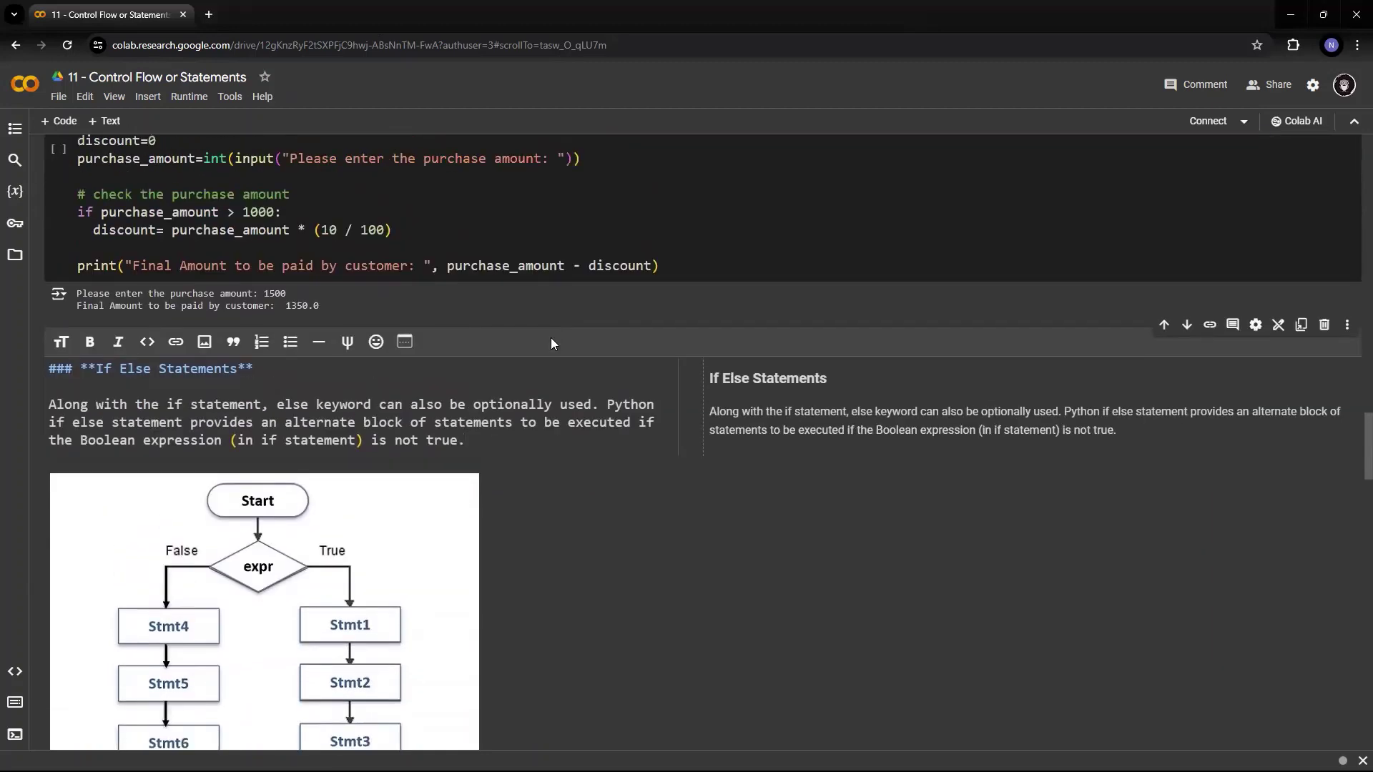
Step: Add a bold 'Syntax:' label below the else paragraph with blank lines ready for the outline
key(Return)
key(Return)
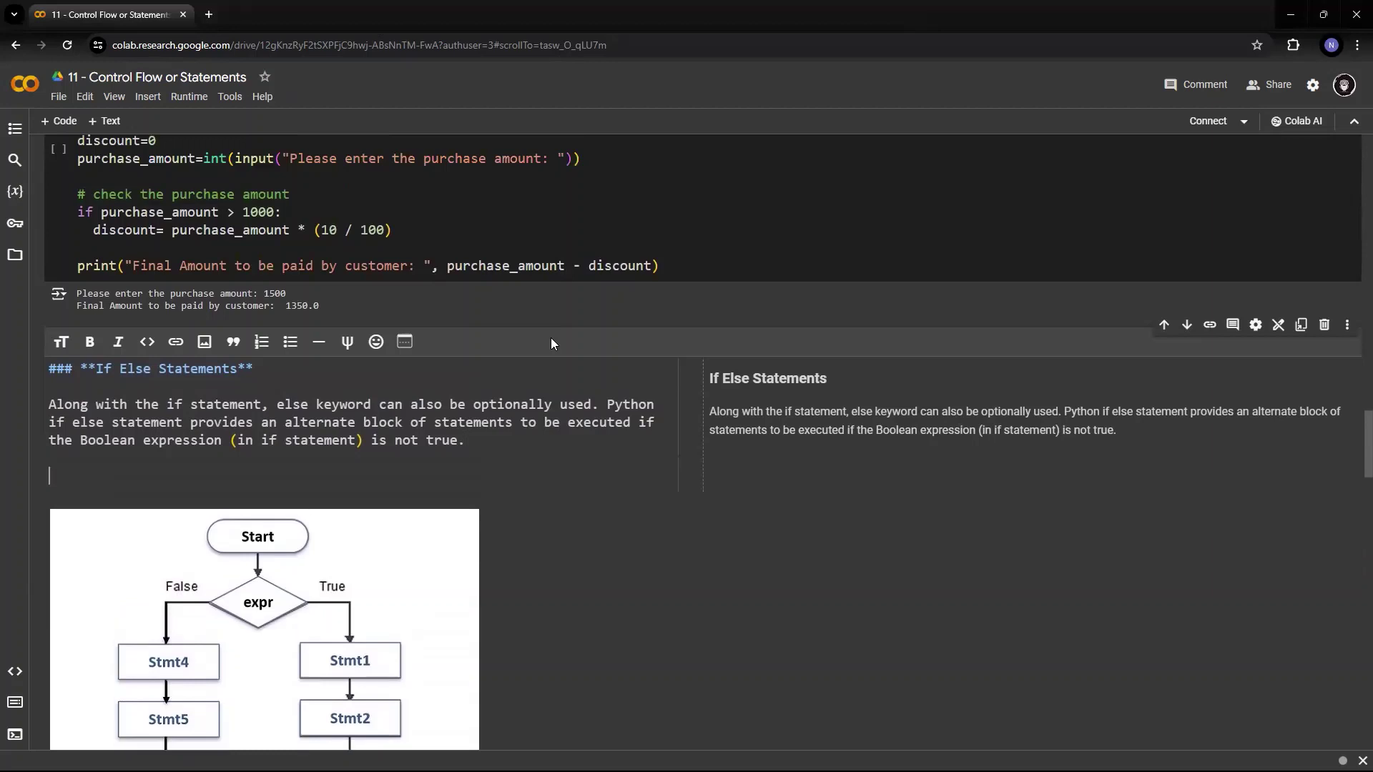
scroll(516, 400, up, 3)
scroll(516, 400, up, 5)
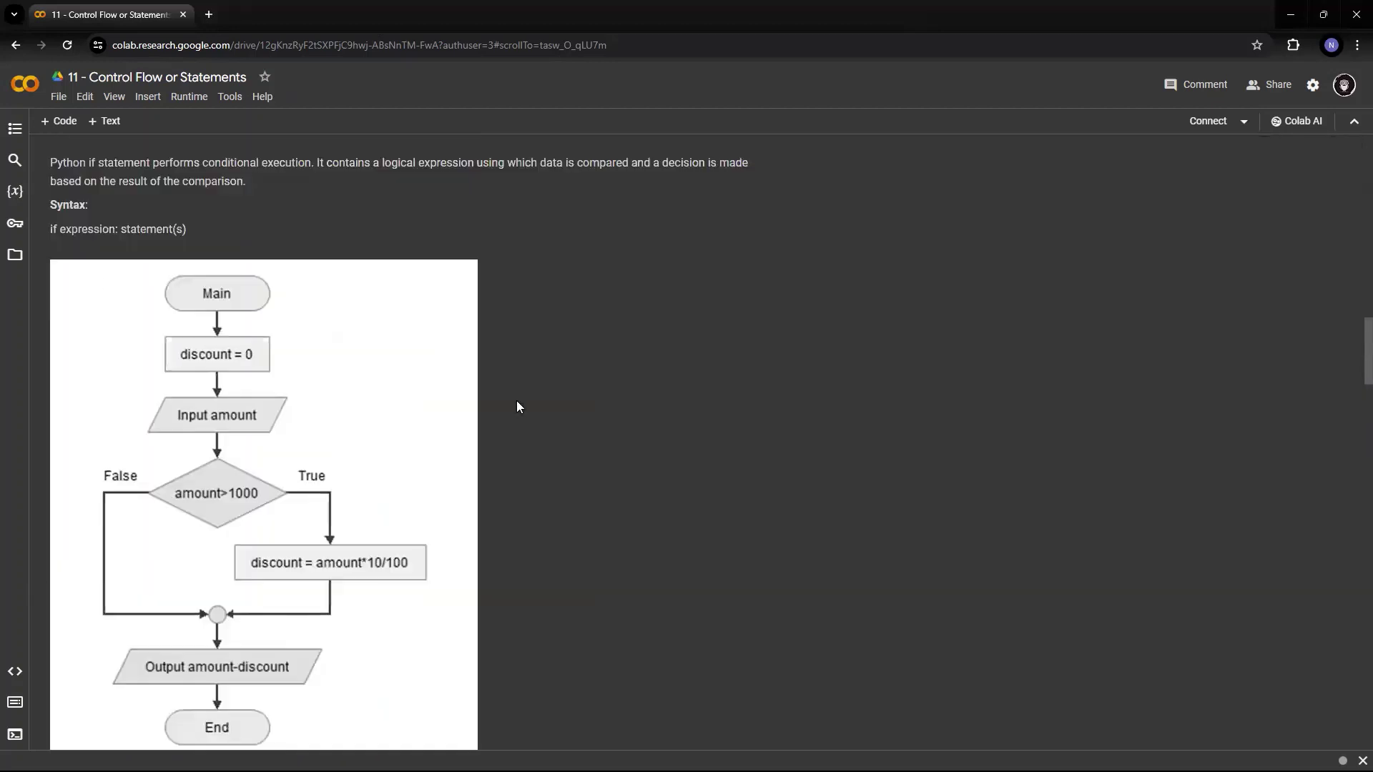
scroll(516, 401, down, 3)
scroll(515, 400, down, 5)
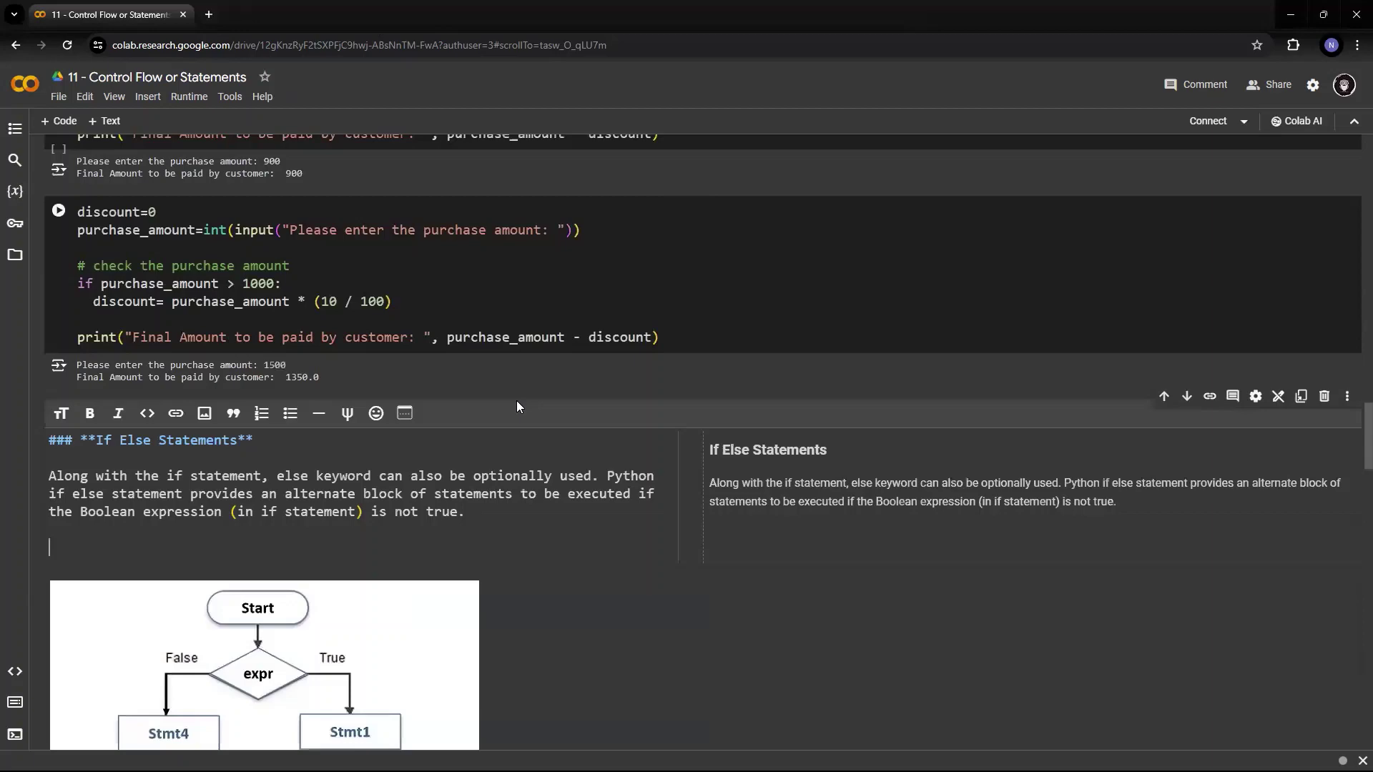
scroll(515, 400, up, 3)
scroll(515, 400, down, 3)
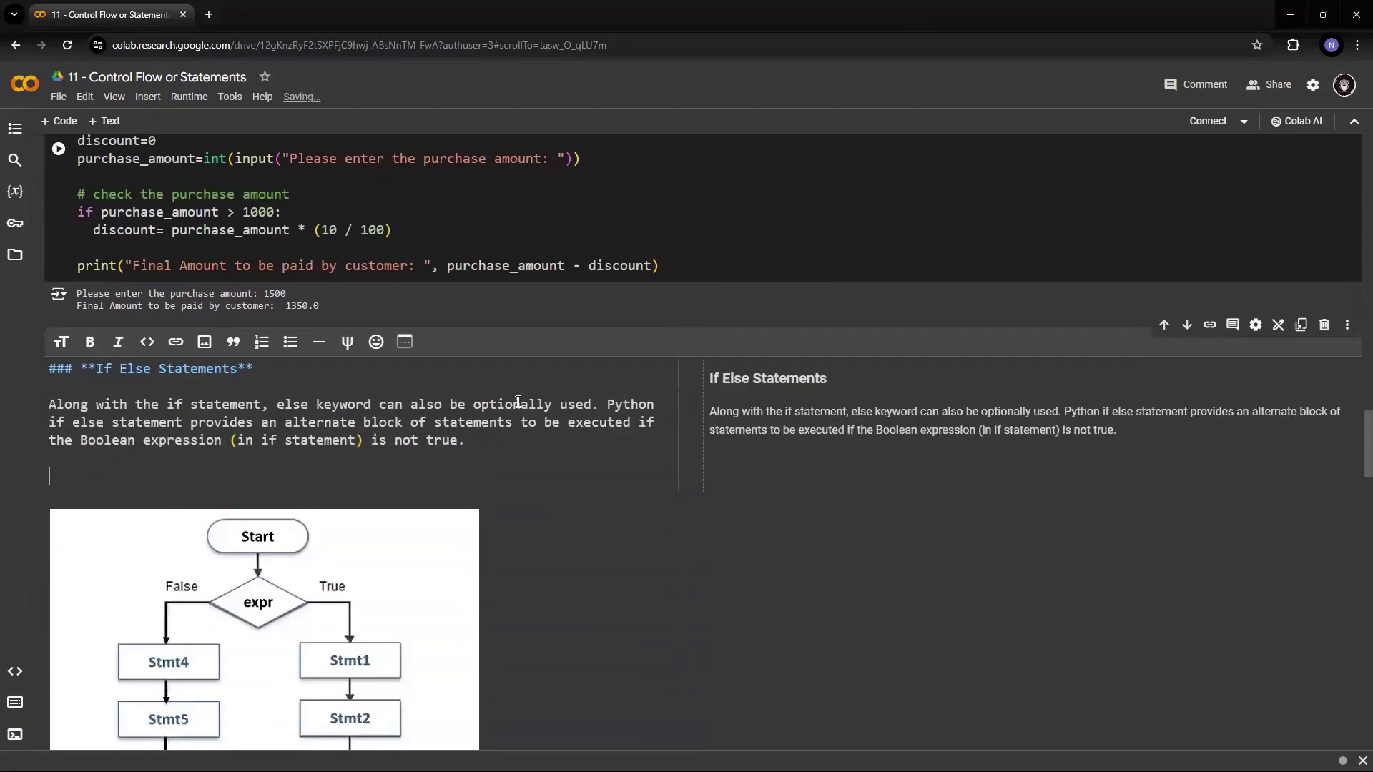
text(Syntax)
key(shift+Home)
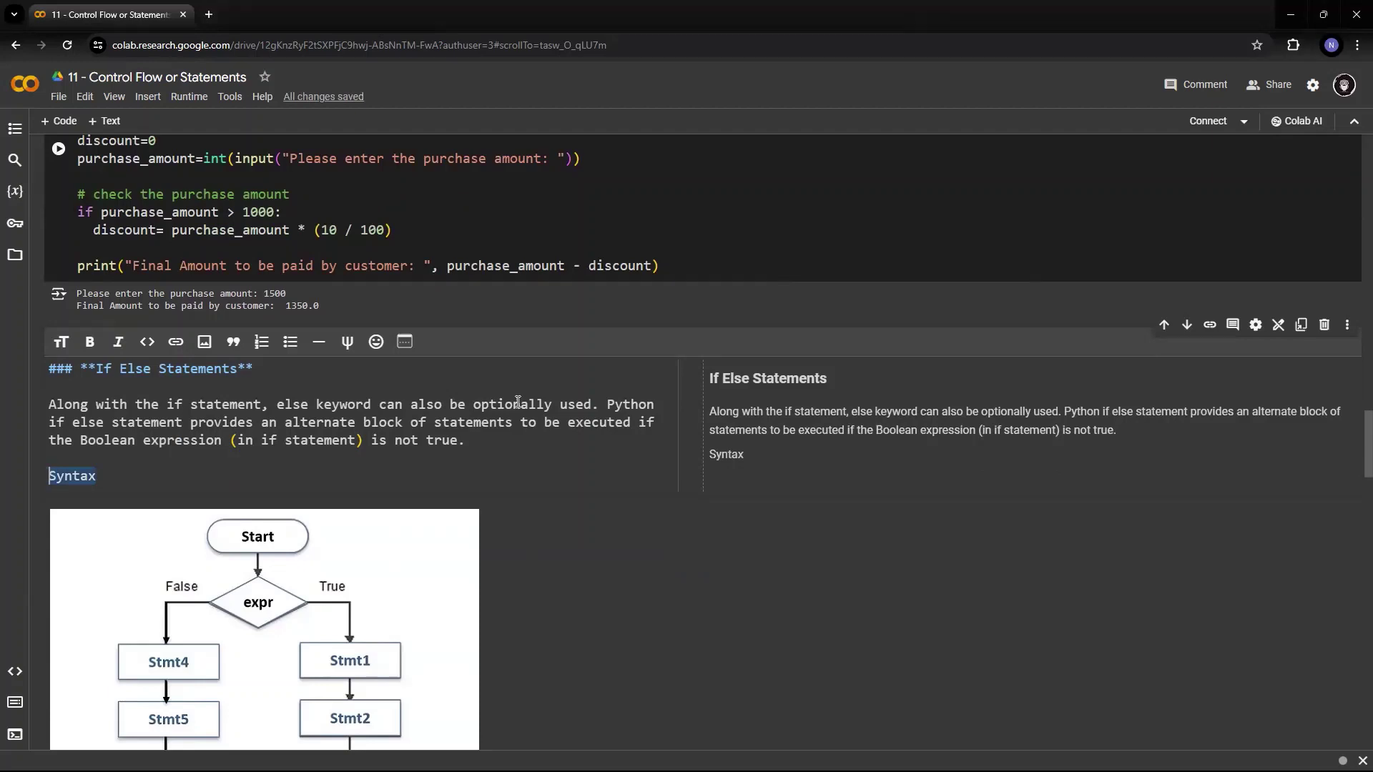
click(92, 341)
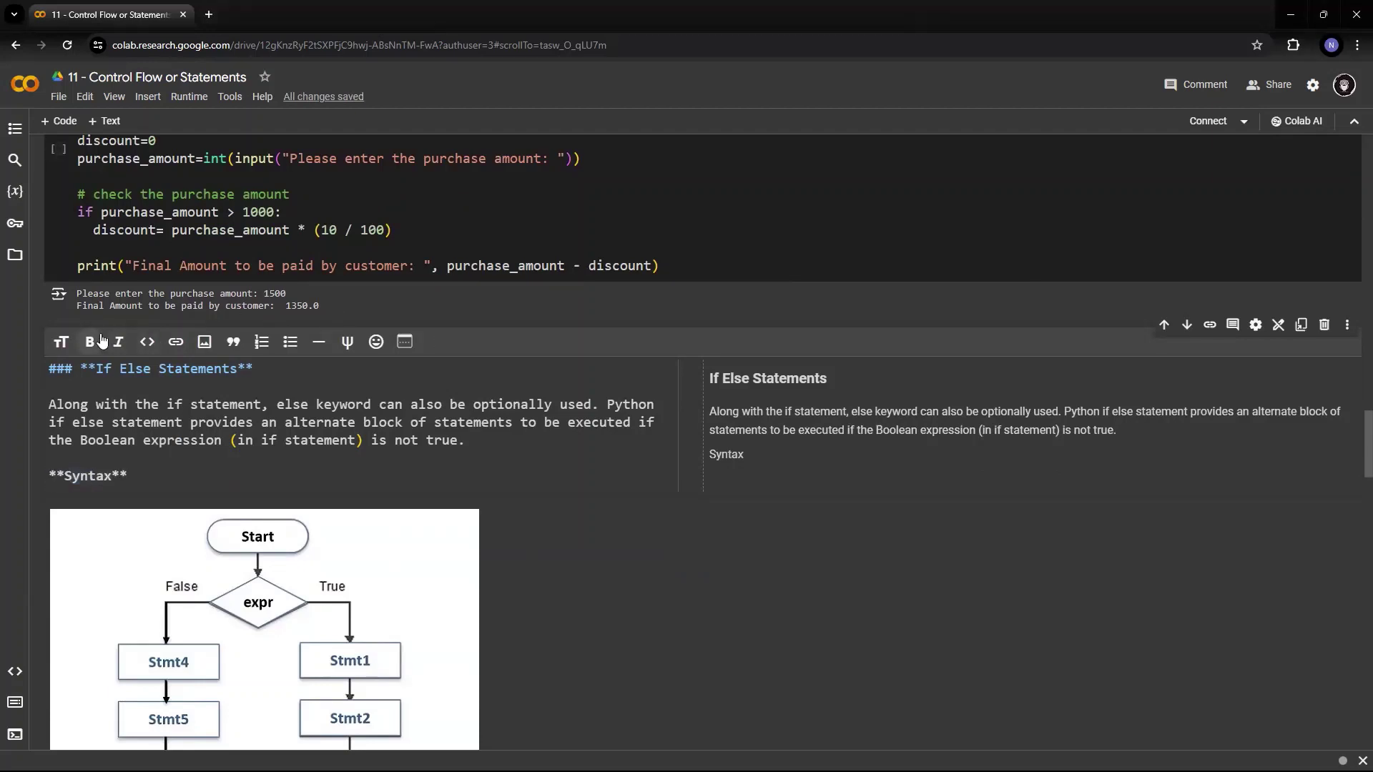
click(145, 476)
text(:)
key(Return)
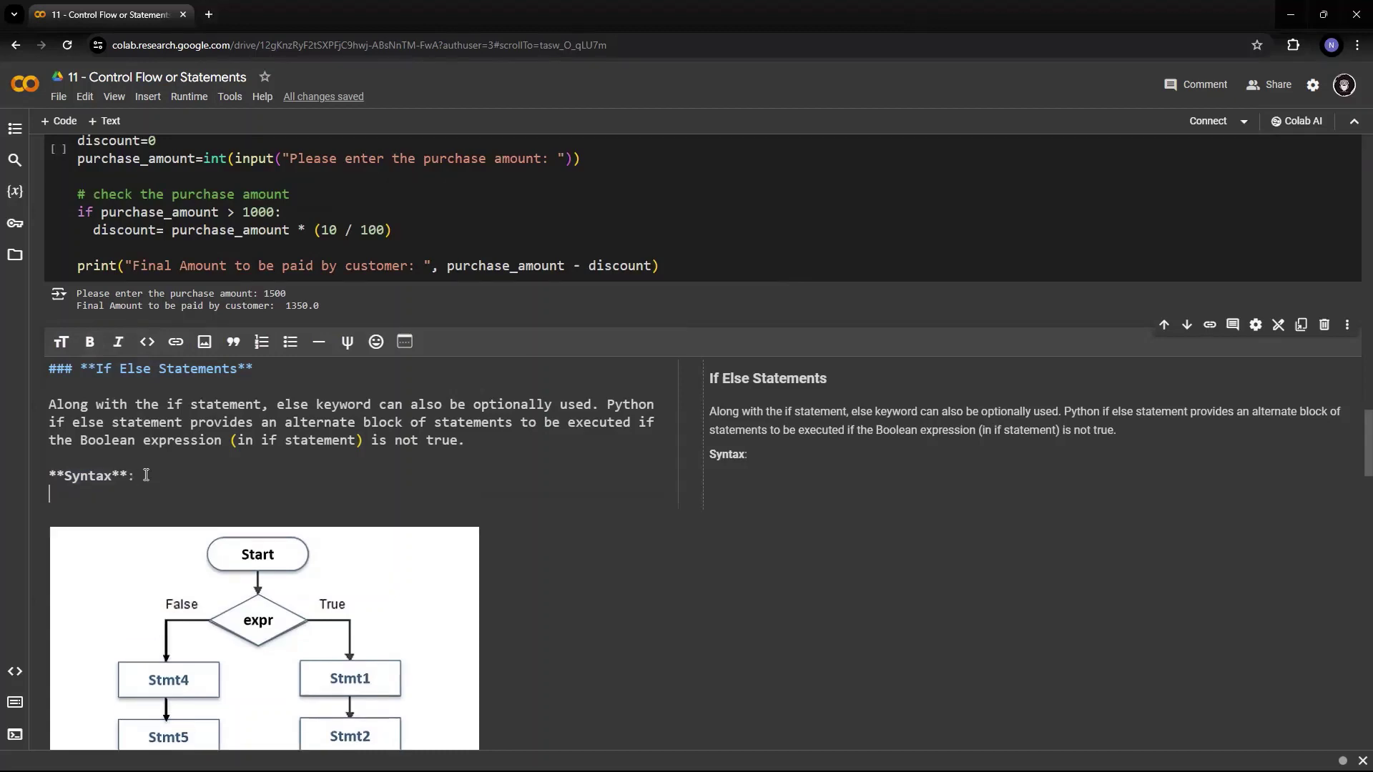
key(Return)
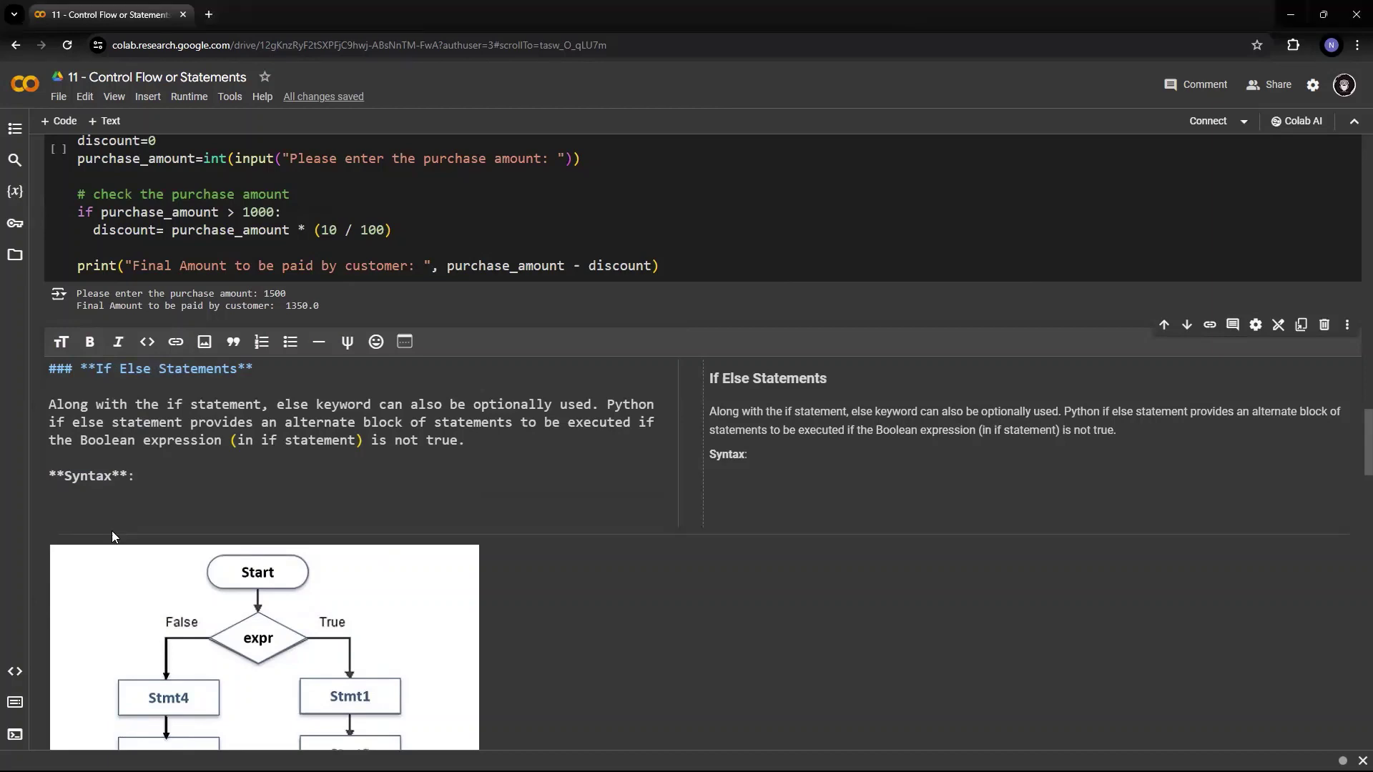
Step: Paste the if/else syntax outline and remove the # comment markers from its lines
text(if boolean_expression:   # code block to be executed   # when boolean_expression is true else:   # code block to be executed   # when boolean_expression is false)
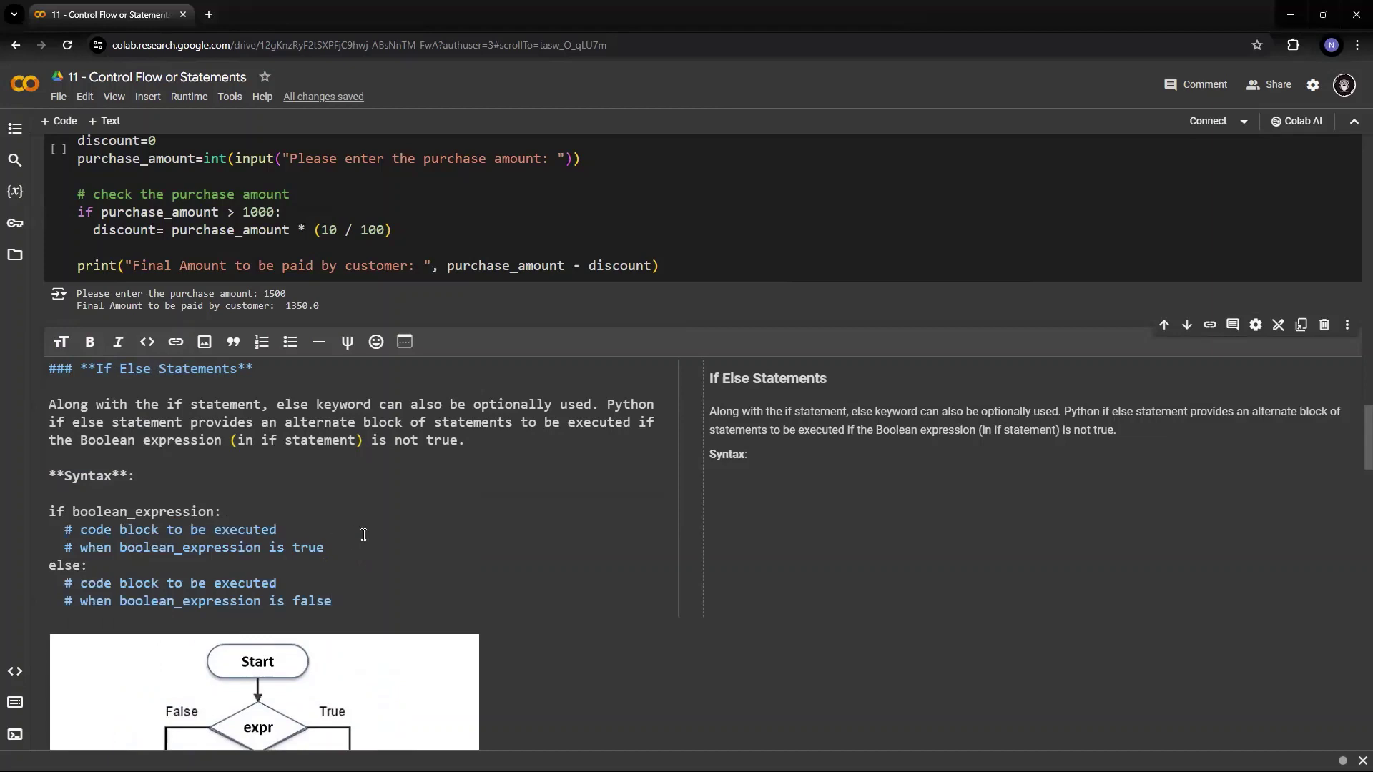
click(363, 533)
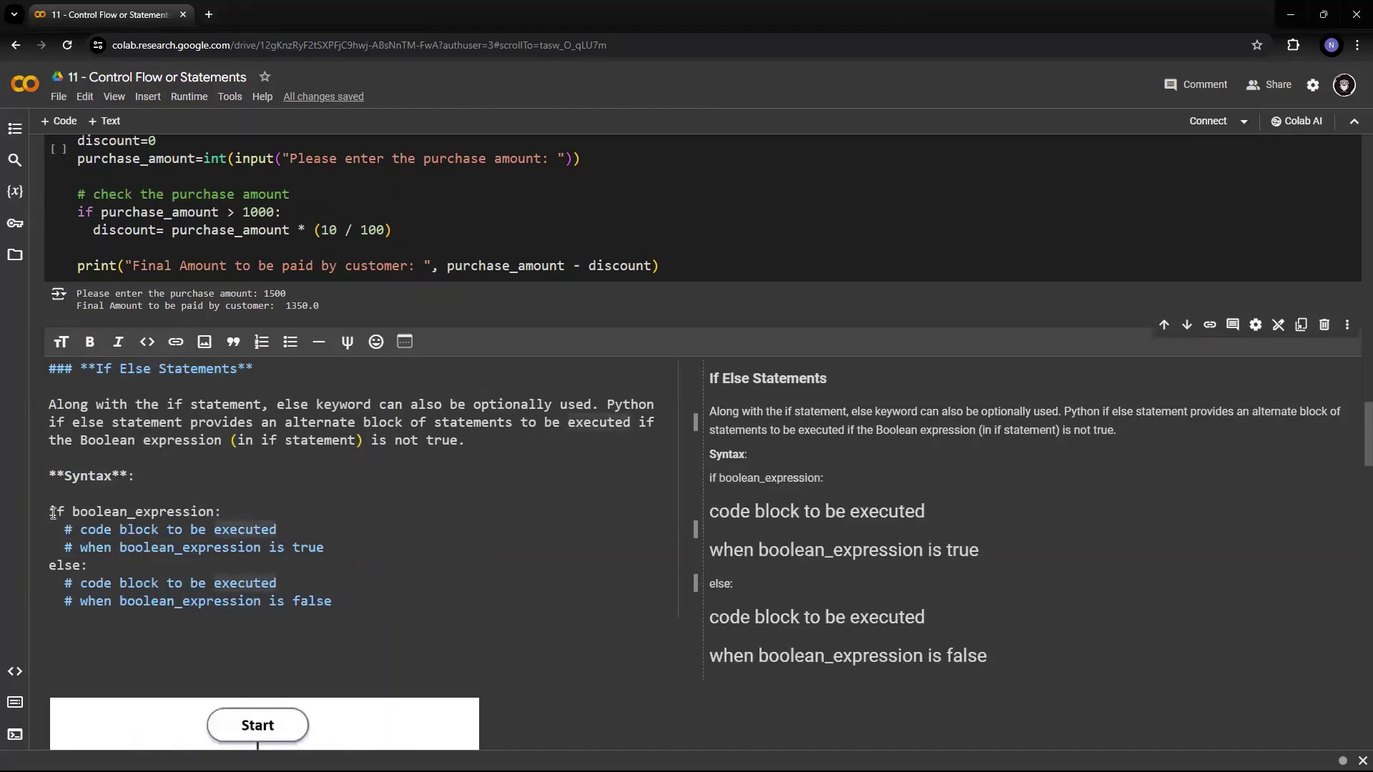
drag(49, 512, 216, 512)
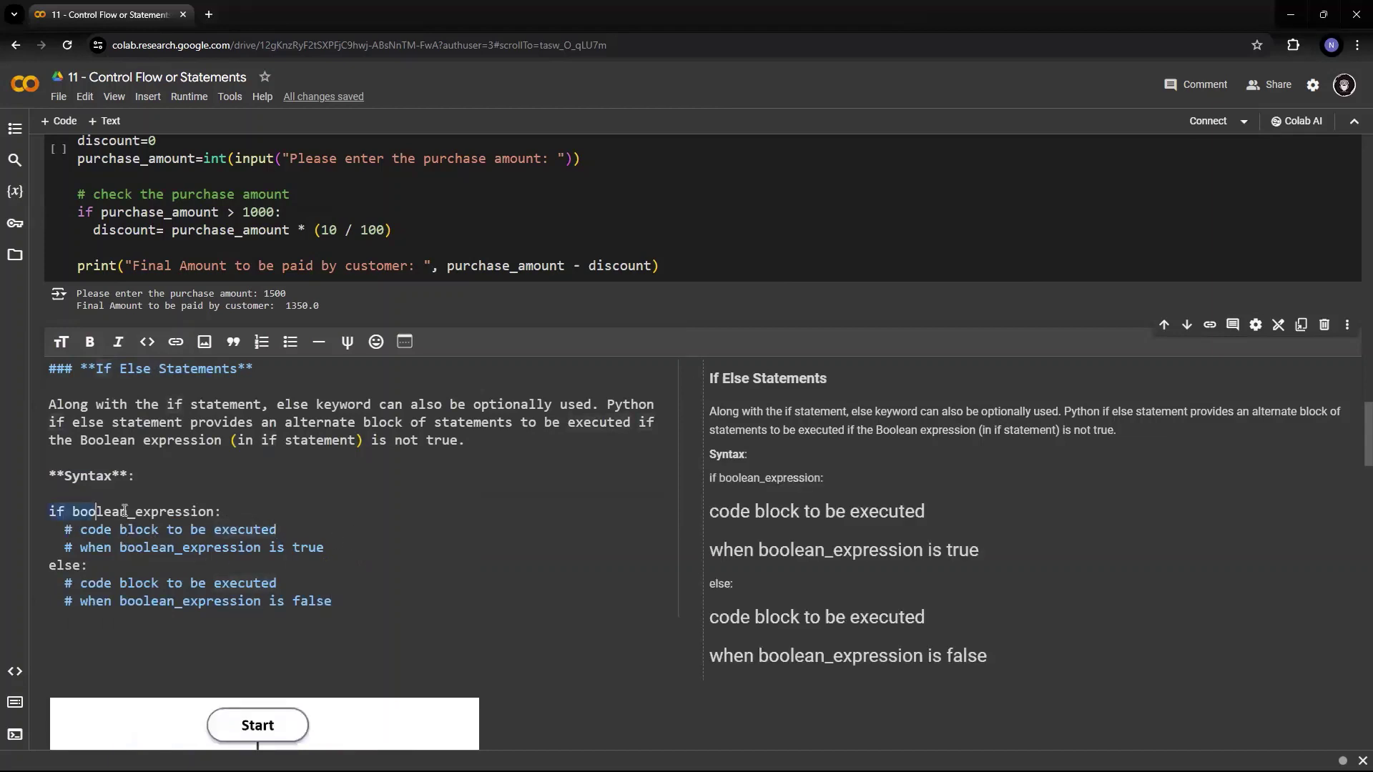
click(84, 529)
key(BackSpace)
key(BackSpace)
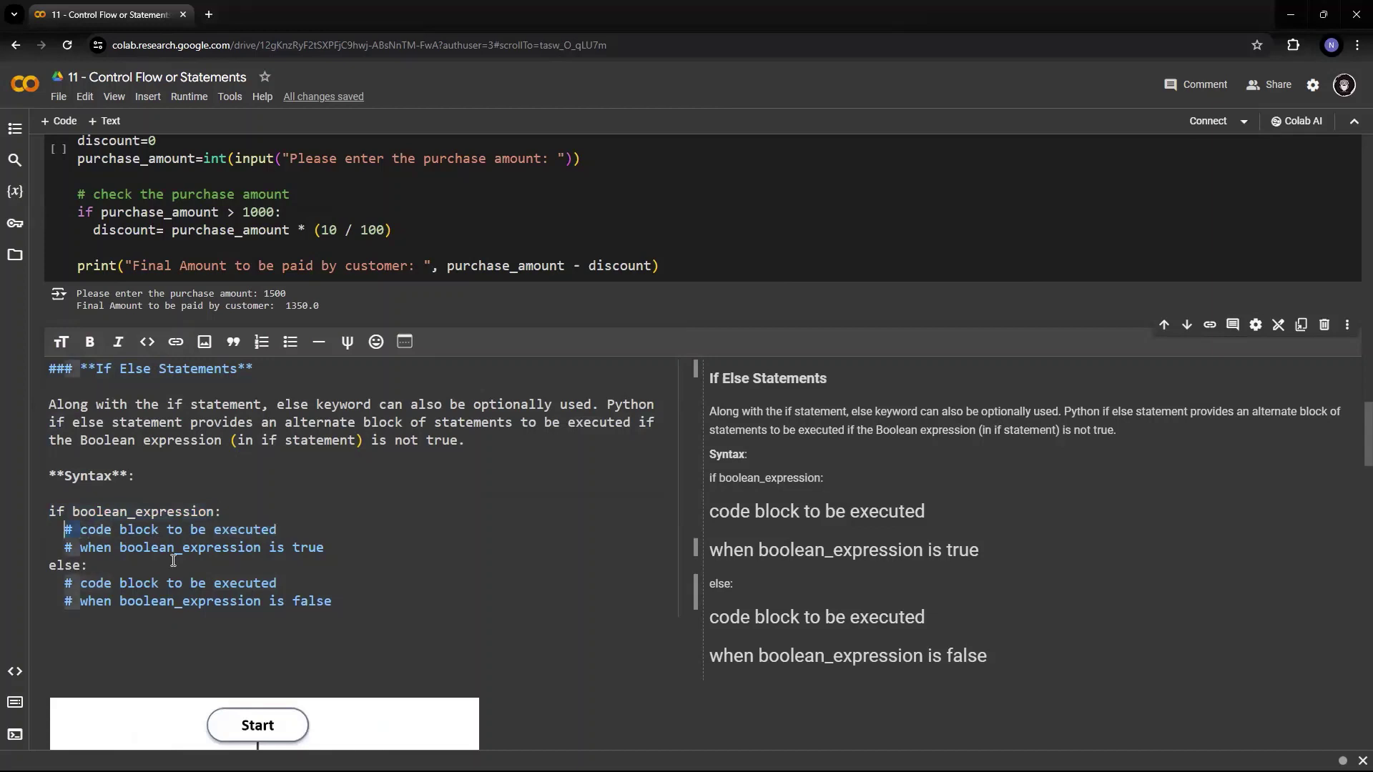
key(Down)
key(Delete)
key(Delete)
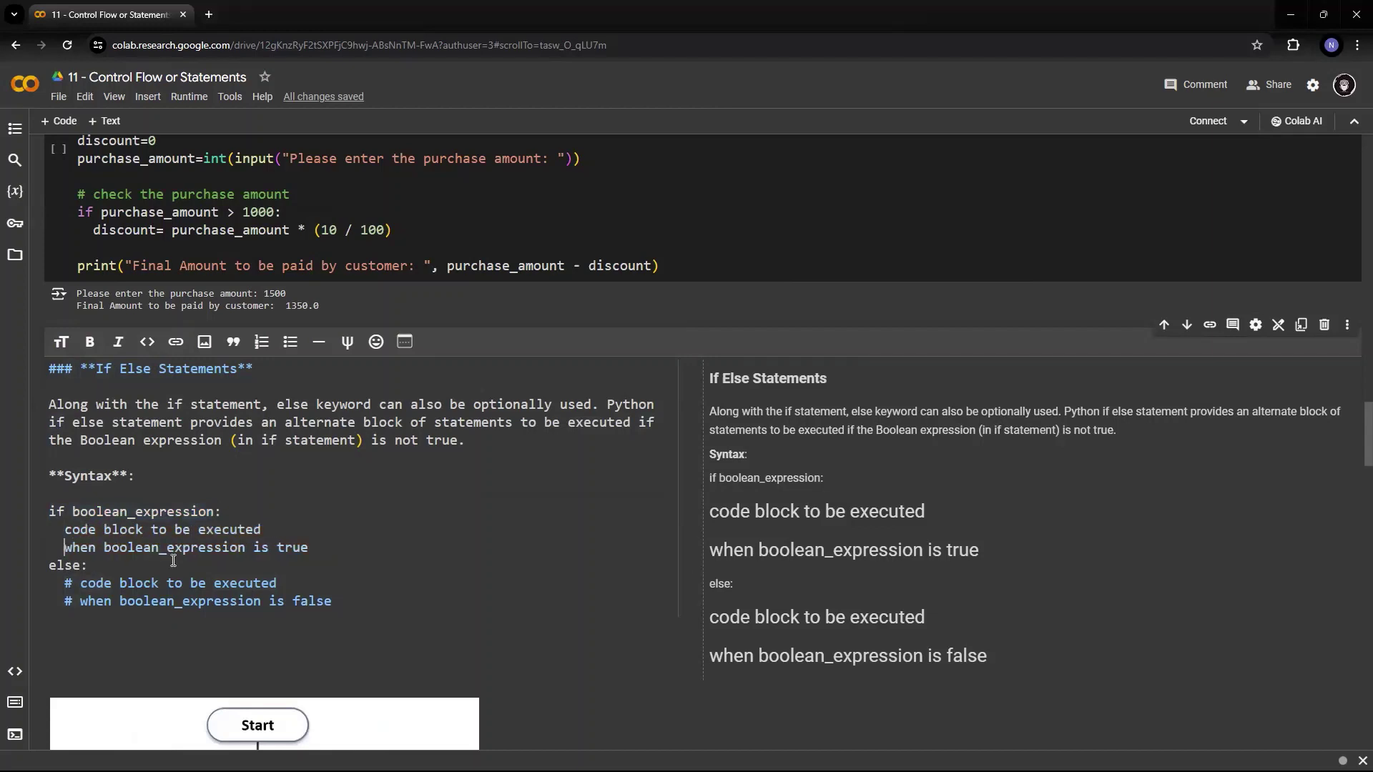
key(Down)
key(Down)
key(Delete)
key(Delete)
key(Down)
key(Delete)
key(Delete)
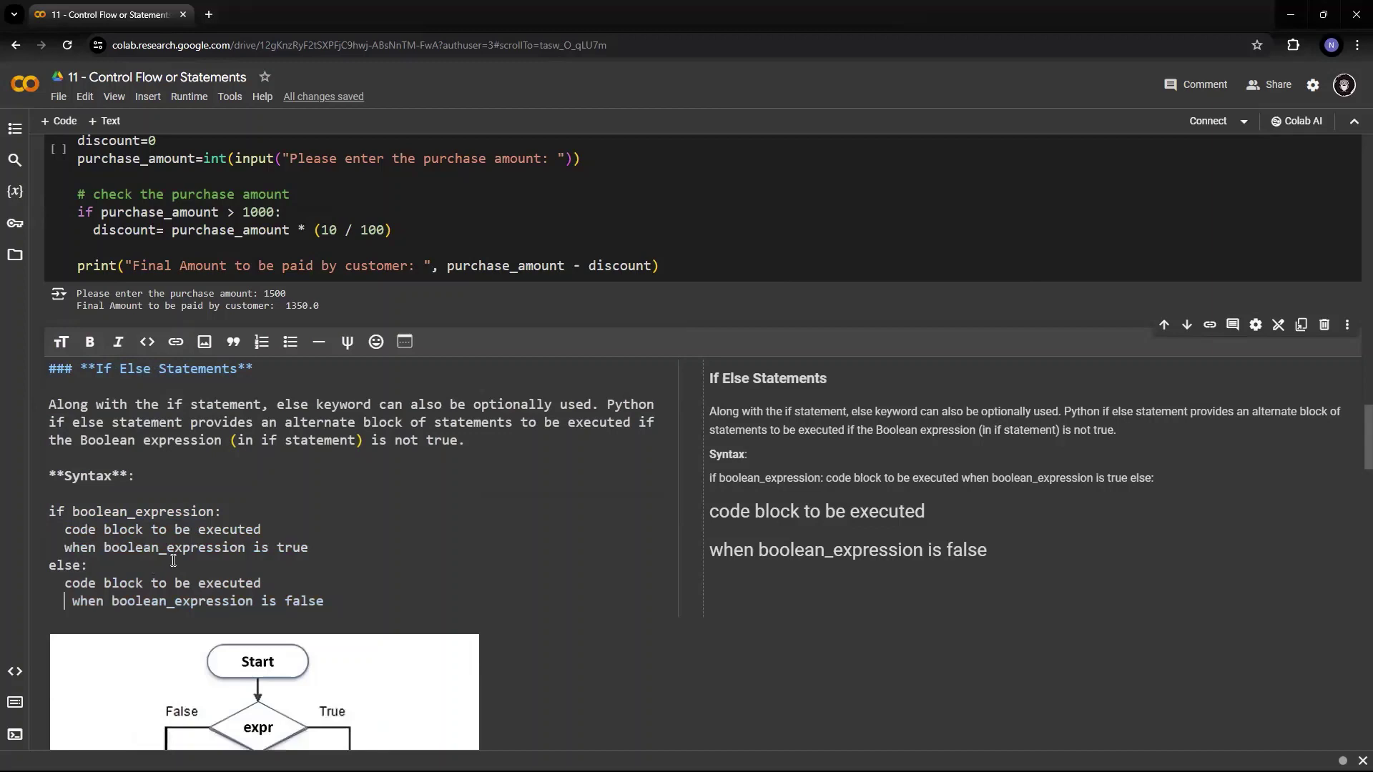
Step: Wrap the if and else code-block placeholder lines in angle brackets
key(Up)
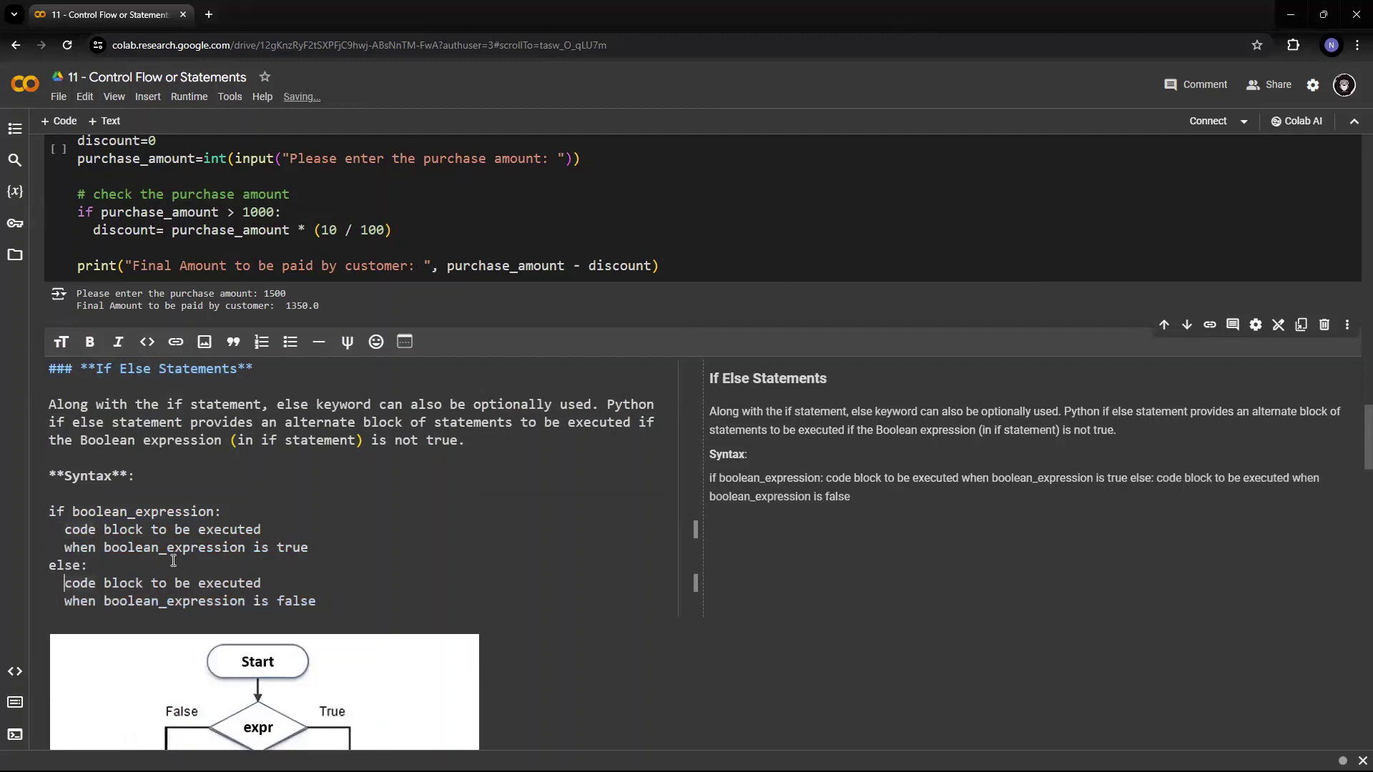
text(<<)
key(End)
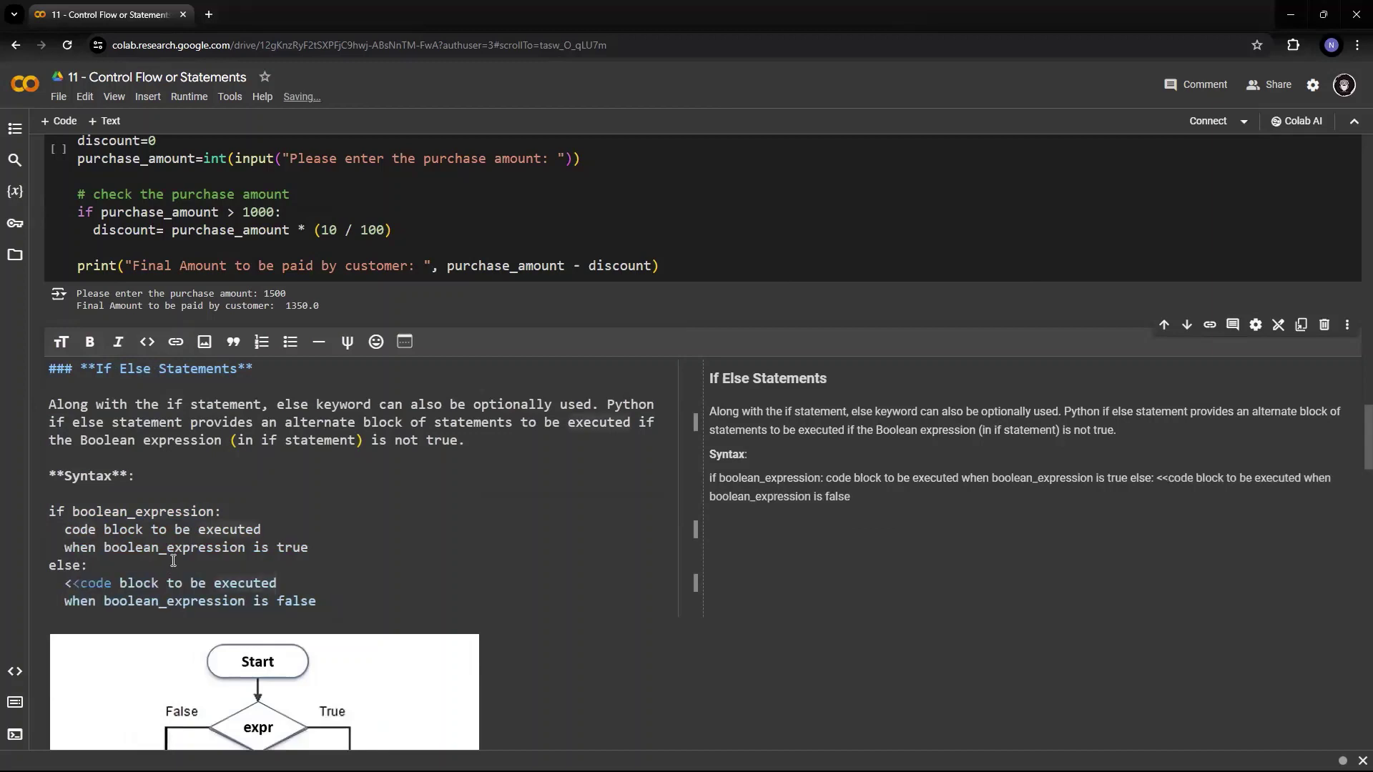
text(>>>)
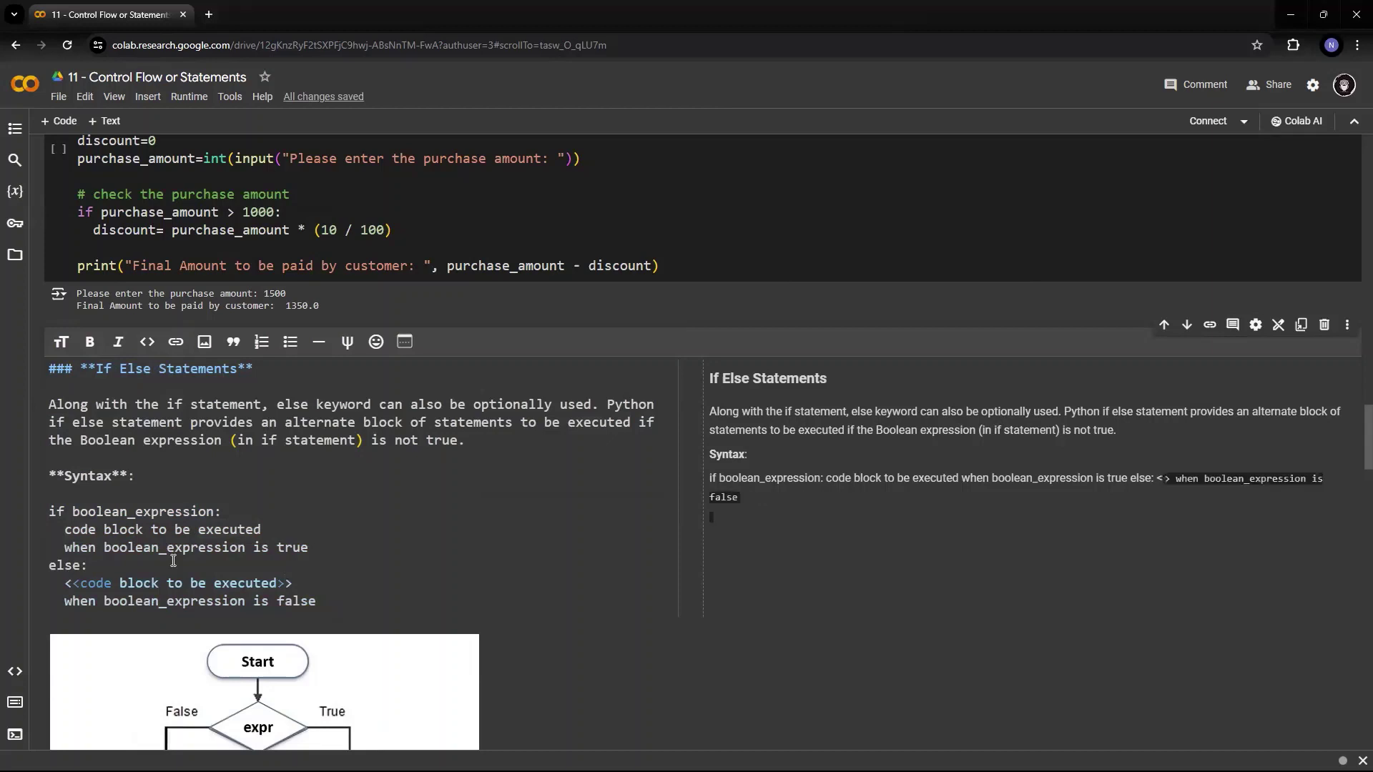
key(Down)
key(Home)
text(<<)
key(End)
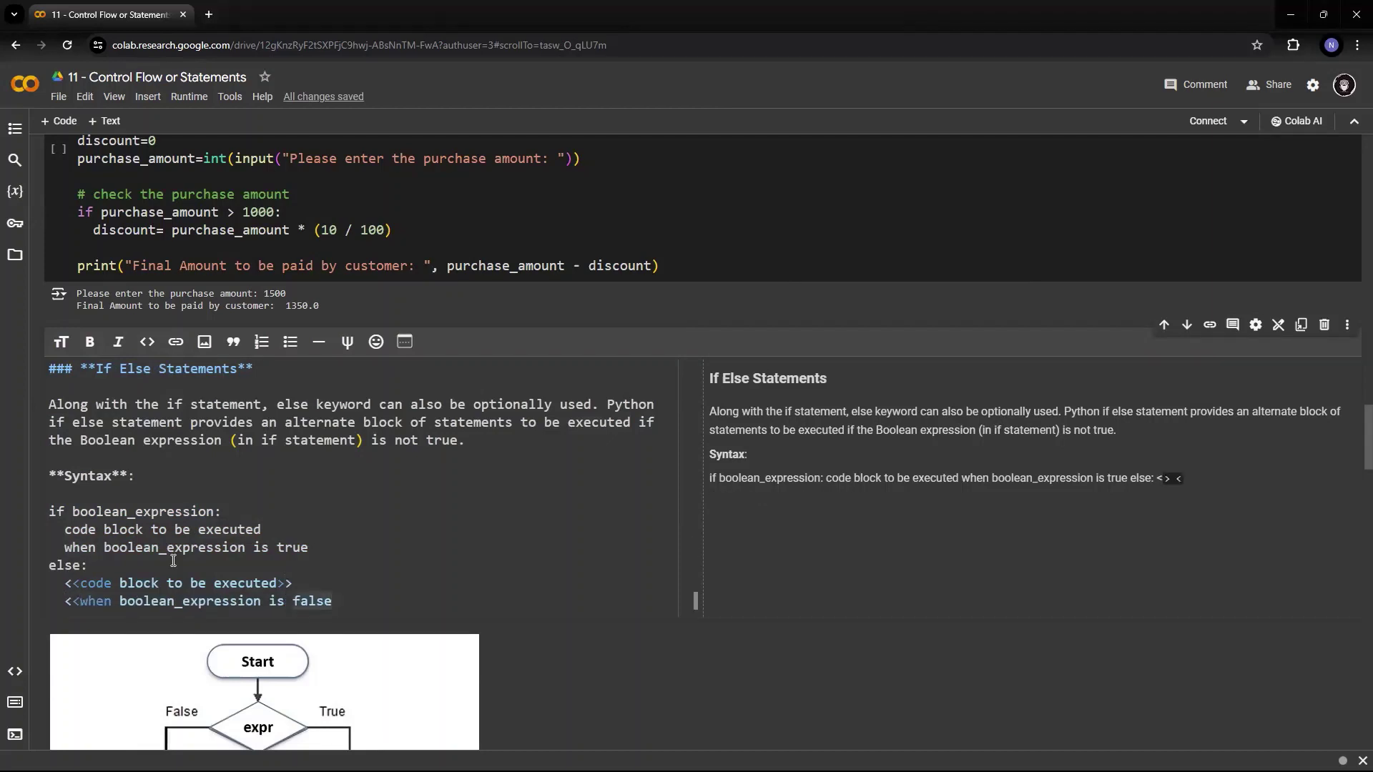
text(>>)
key(Up)
key(Up)
key(Up)
key(Up)
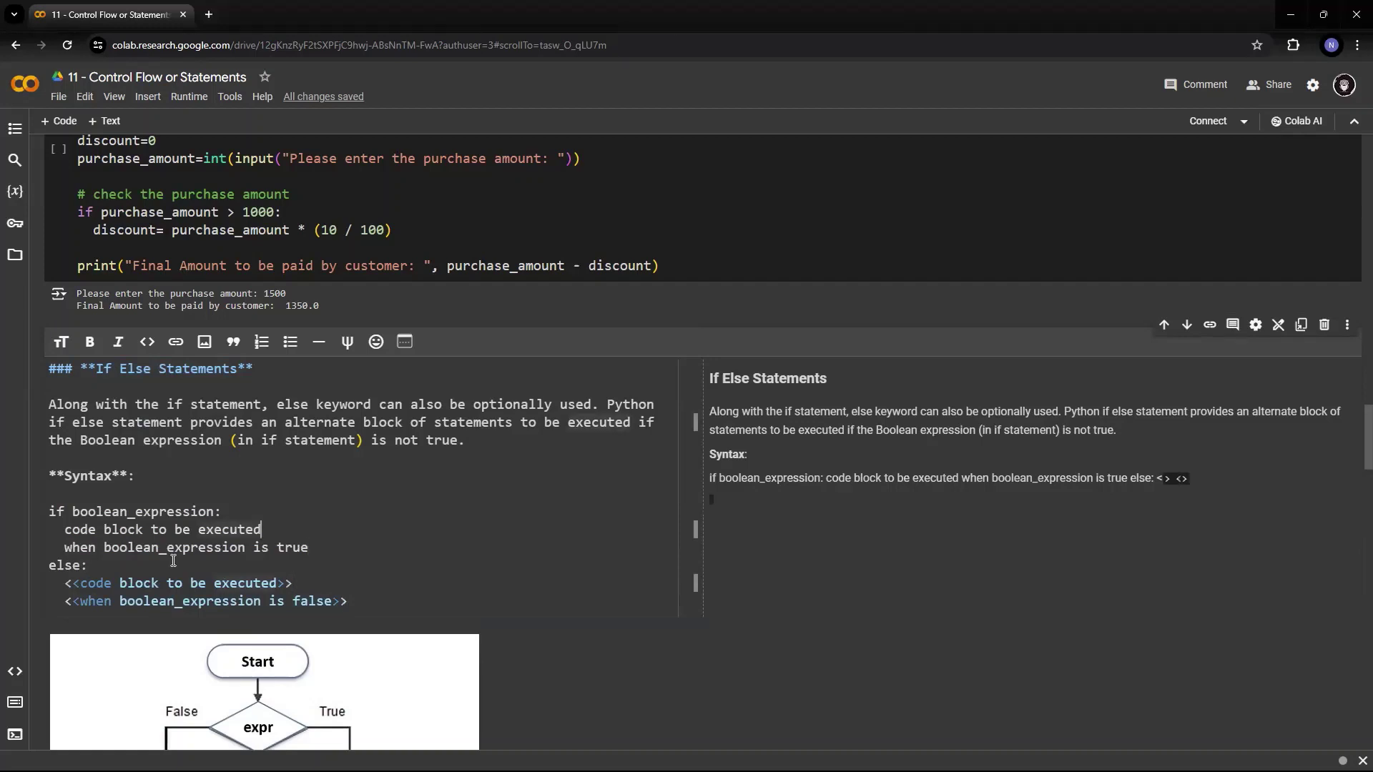
text(>>)
key(Down)
key(End)
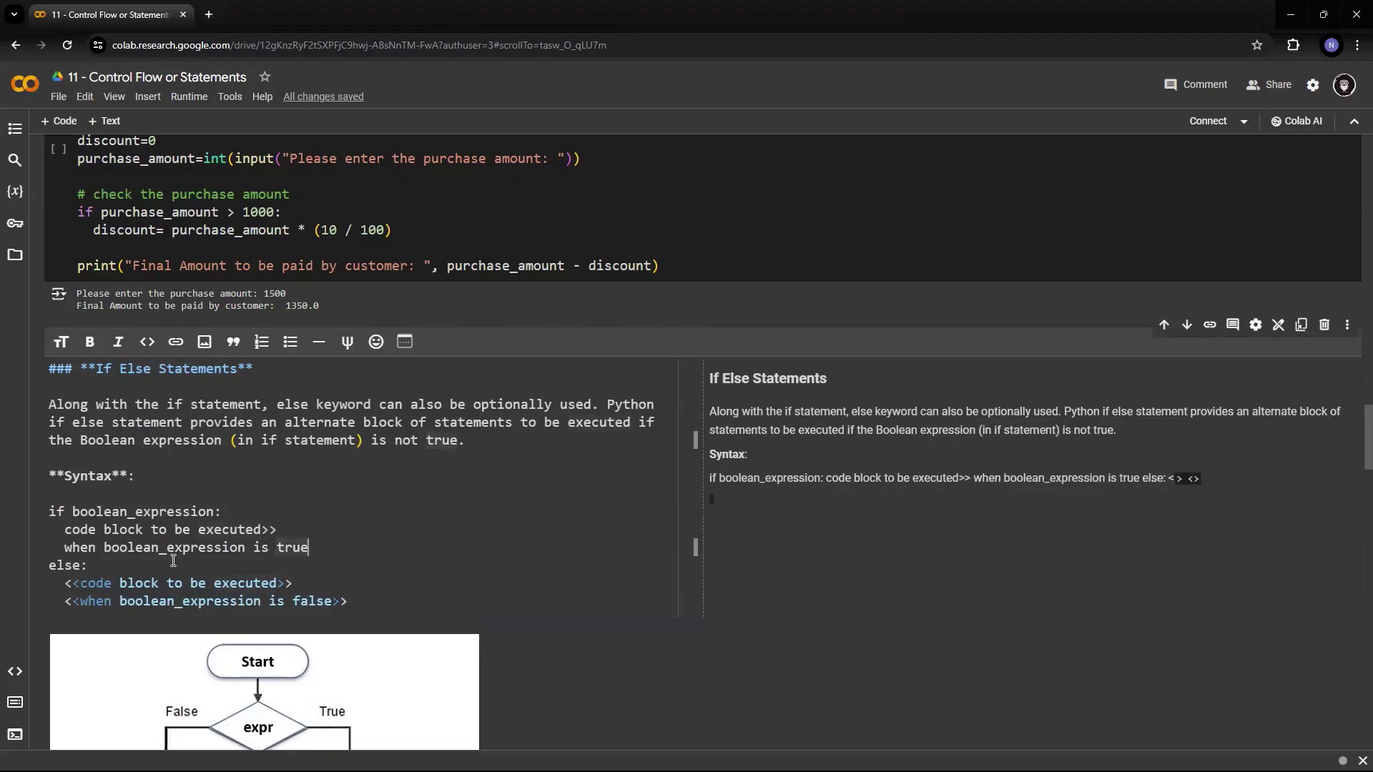
text(>>)
key(Home)
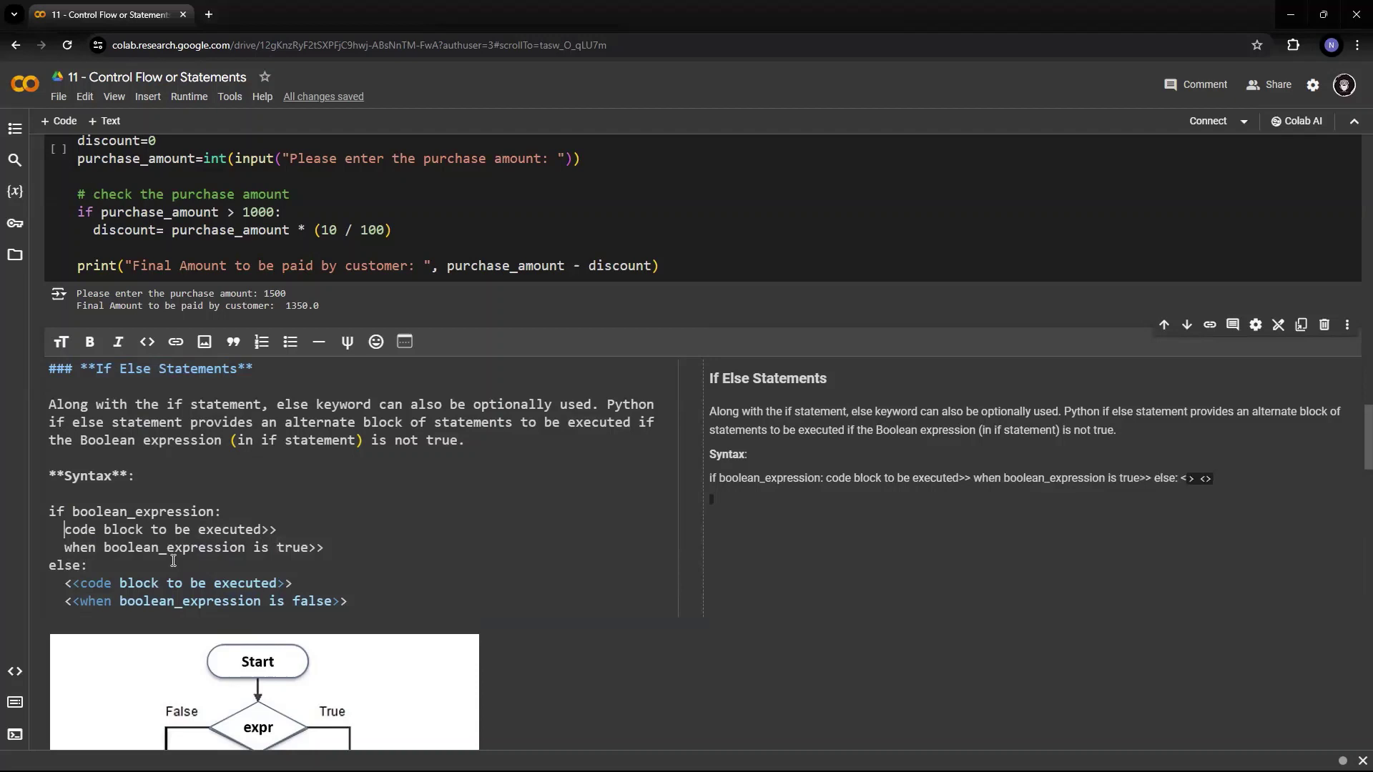
key(Up)
text(<<)
key(Down)
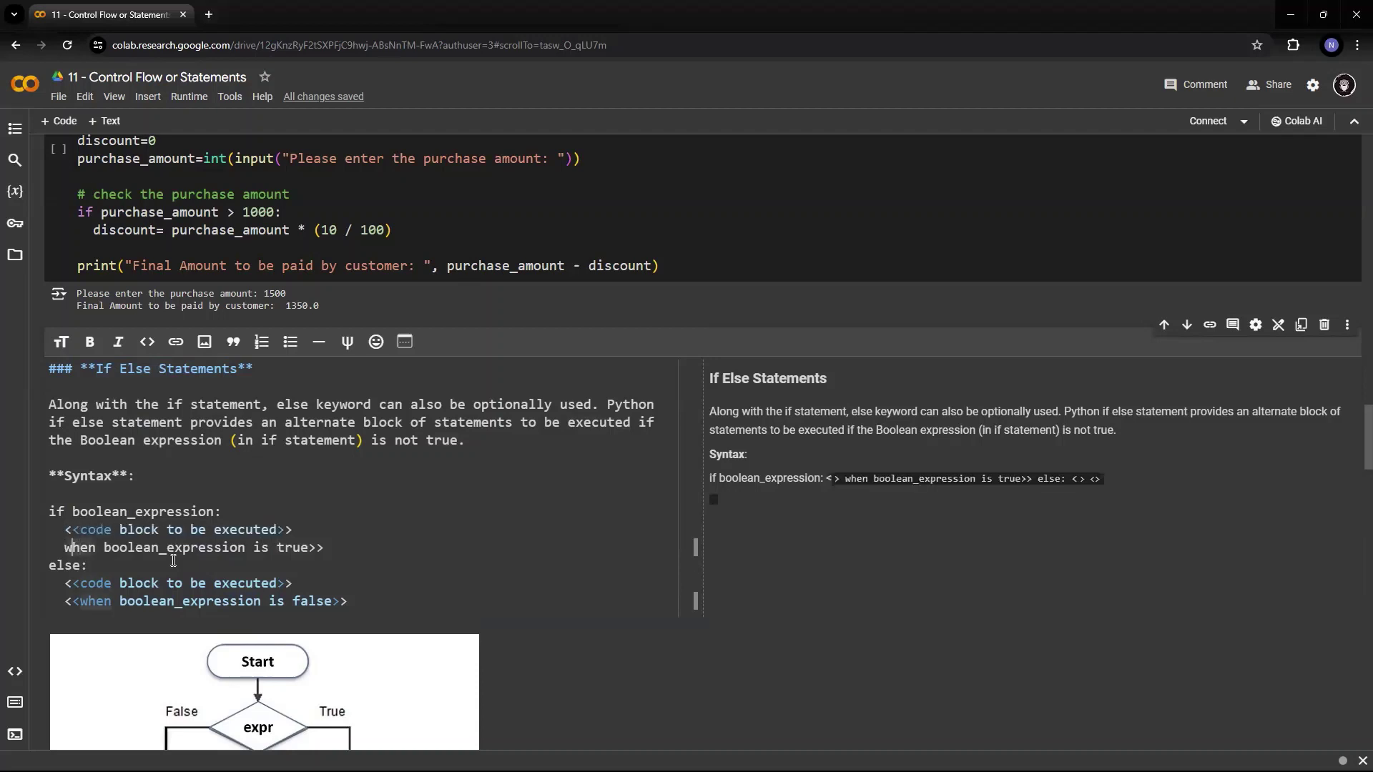
key(Home)
text(<<)
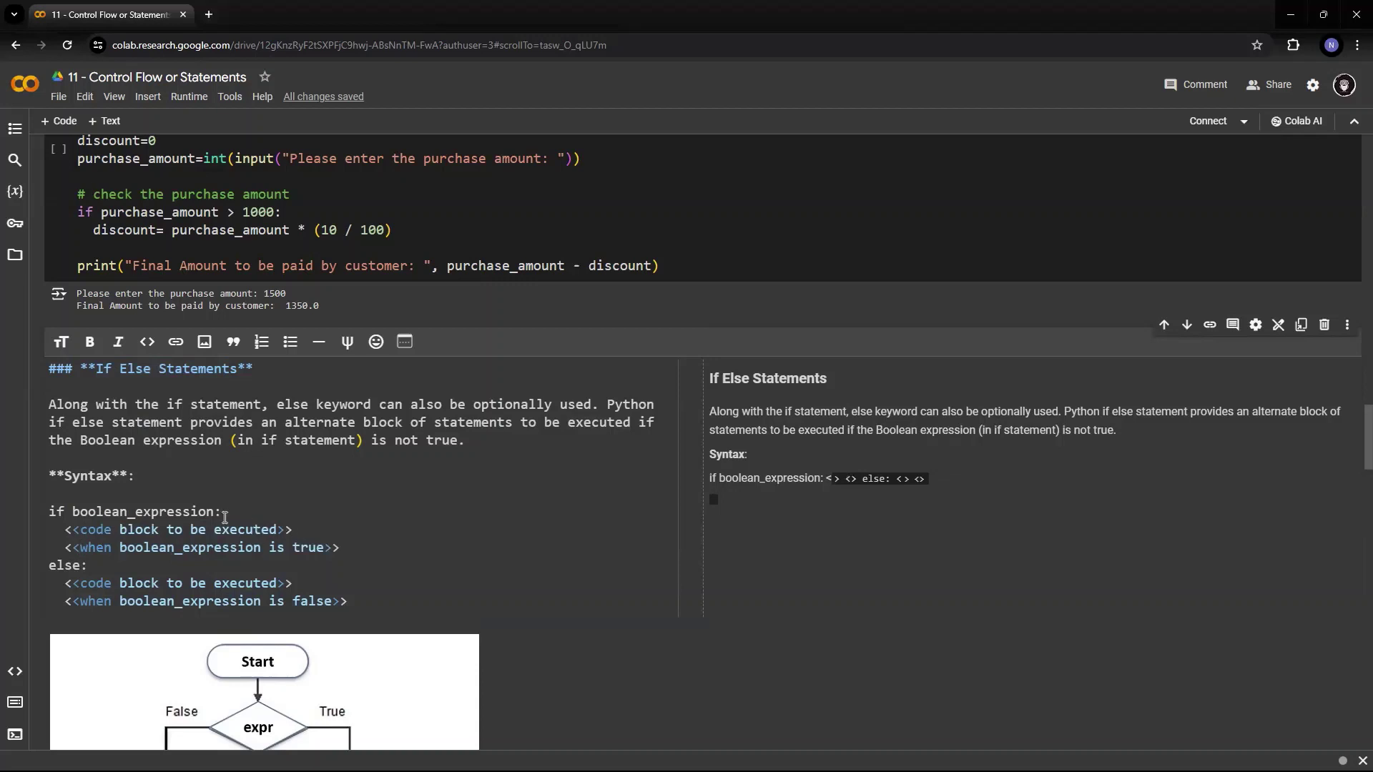
click(264, 496)
key(Down)
key(End)
Step: Insert blank lines between each if-block and else-block syntax line
key(Return)
key(Down)
key(End)
key(Return)
key(Down)
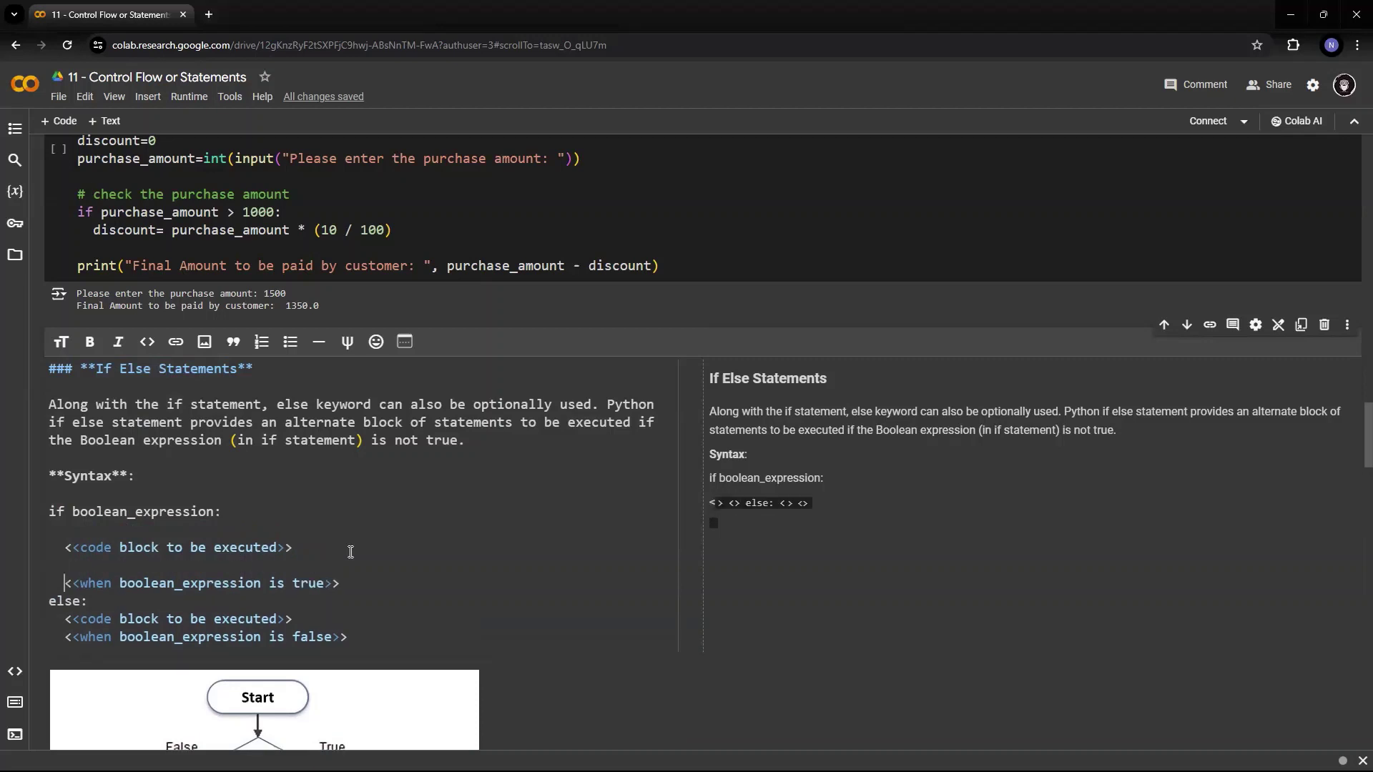
key(End)
key(Return)
key(Down)
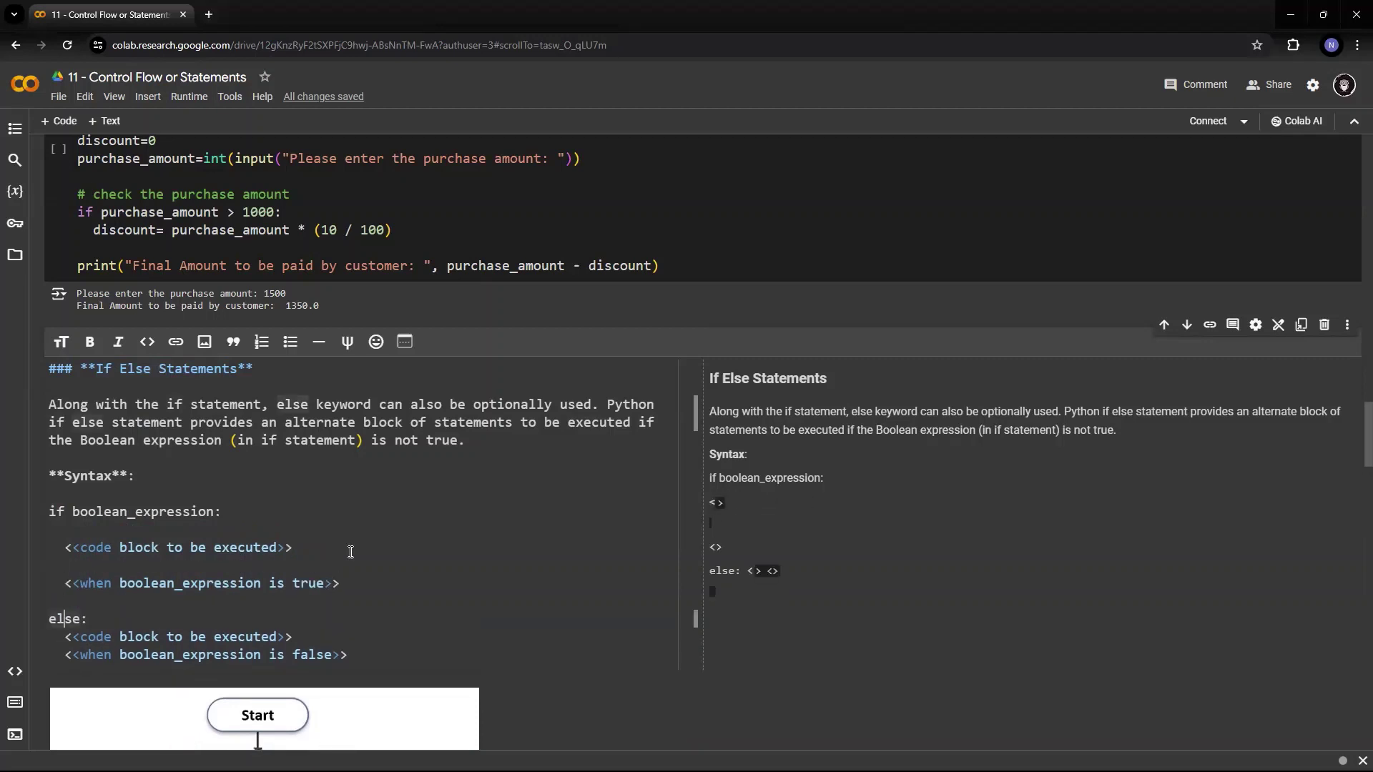
key(End)
key(Return)
key(Down)
key(End)
key(Return)
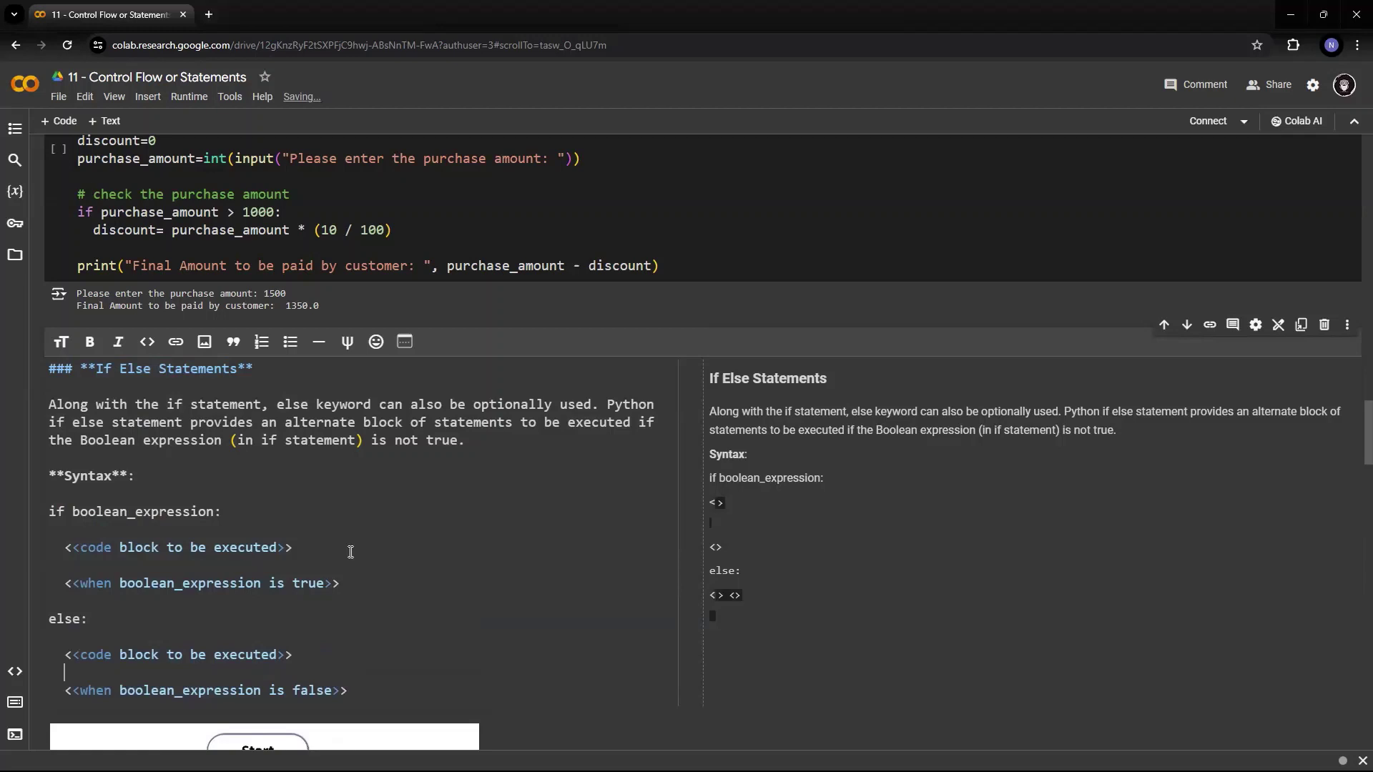
key(Down)
key(End)
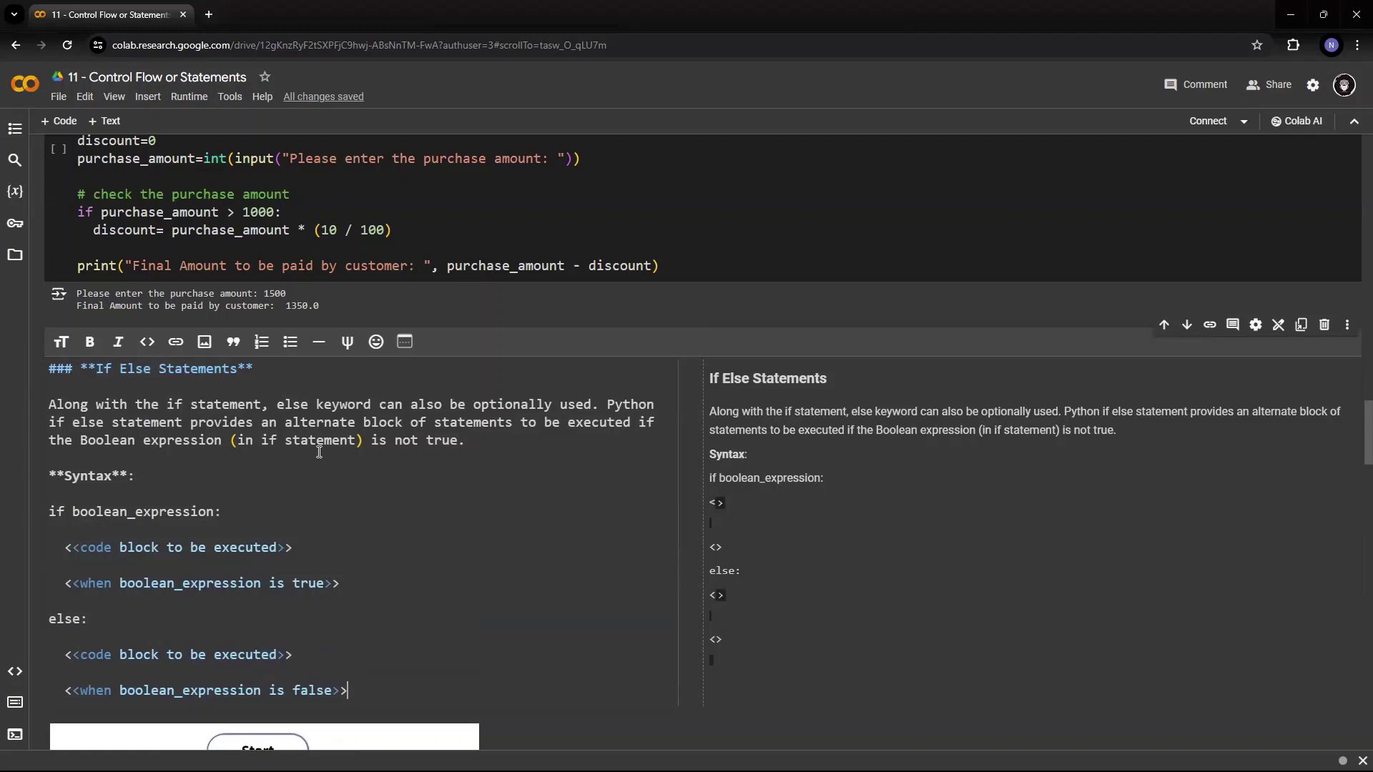
scroll(320, 455, up, 5)
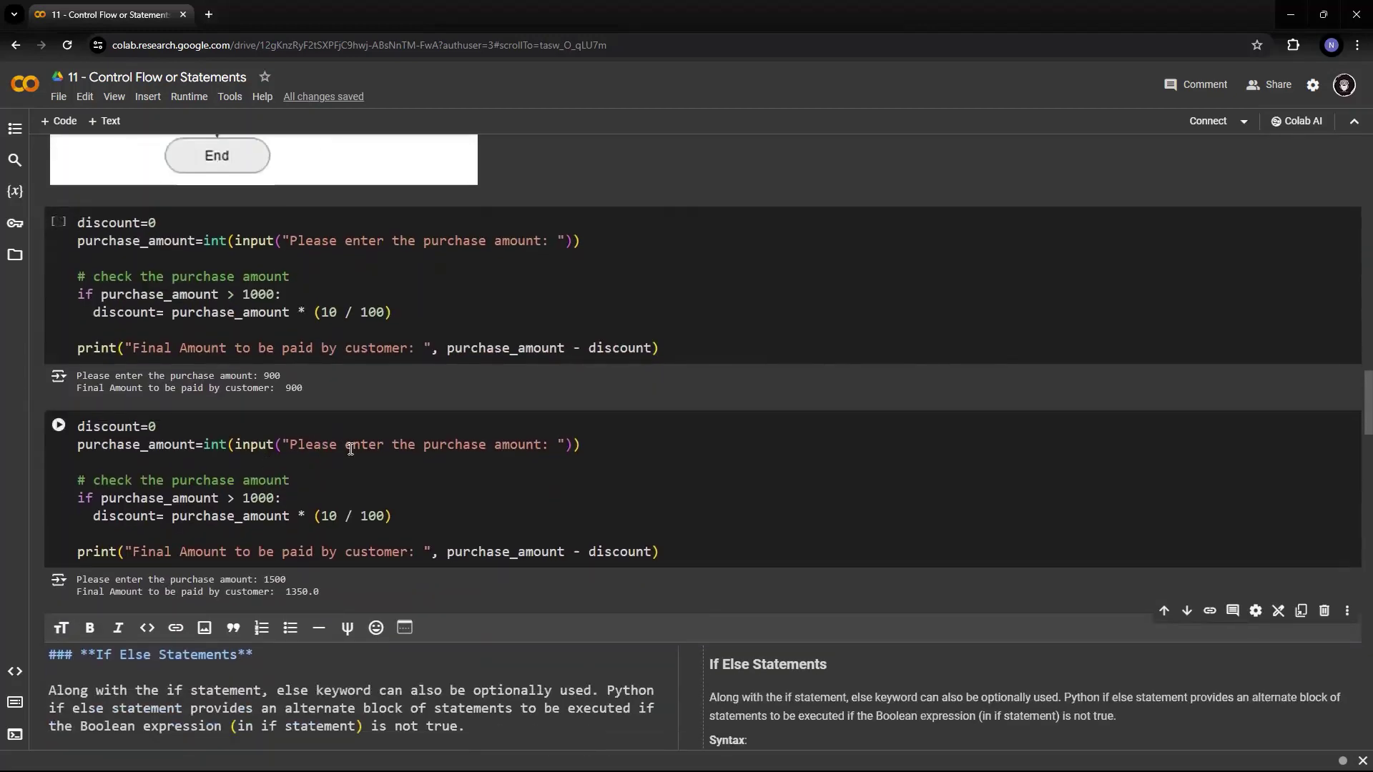
mouse_move(274, 462)
scroll(275, 461, down, 2)
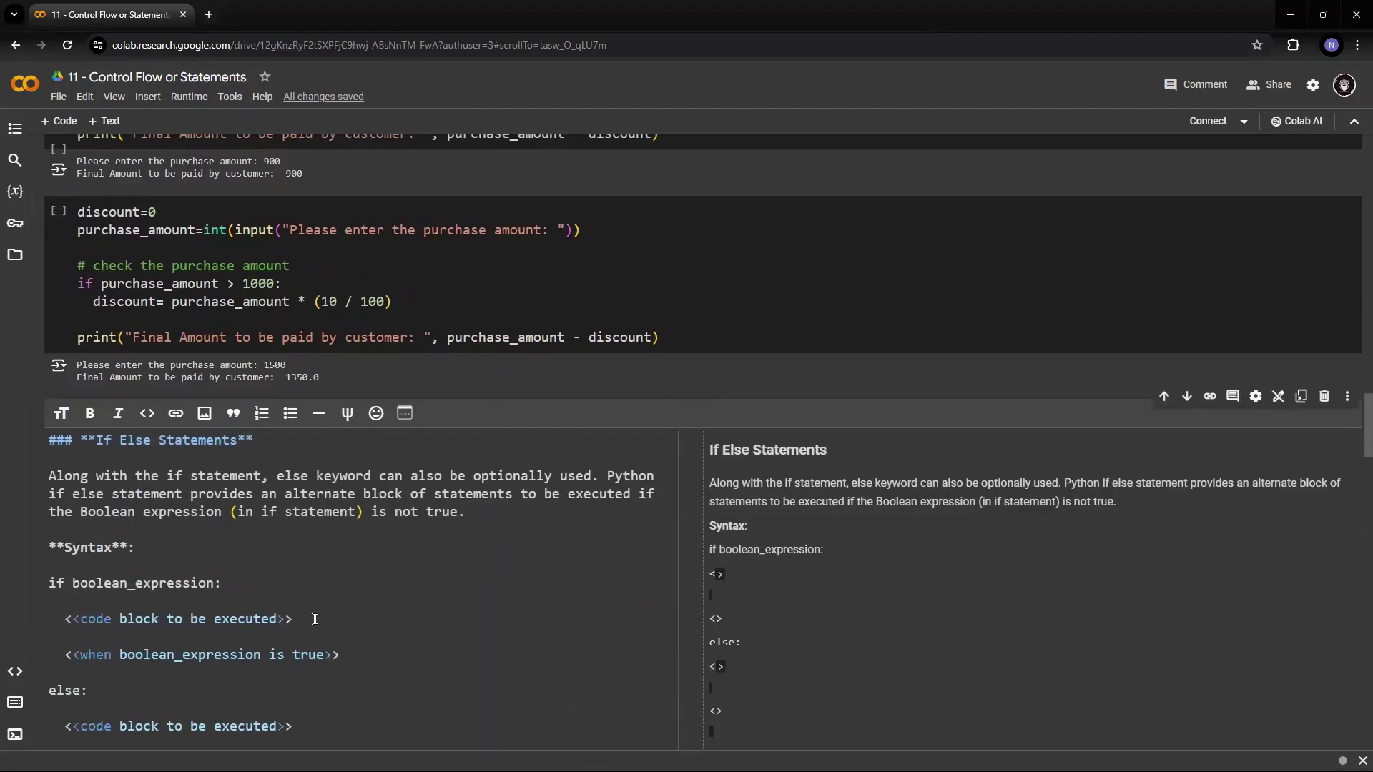
Step: Undo the inserted blank lines and strip the angle brackets from the if and else block lines
key(BackSpace)
key(BackSpace)
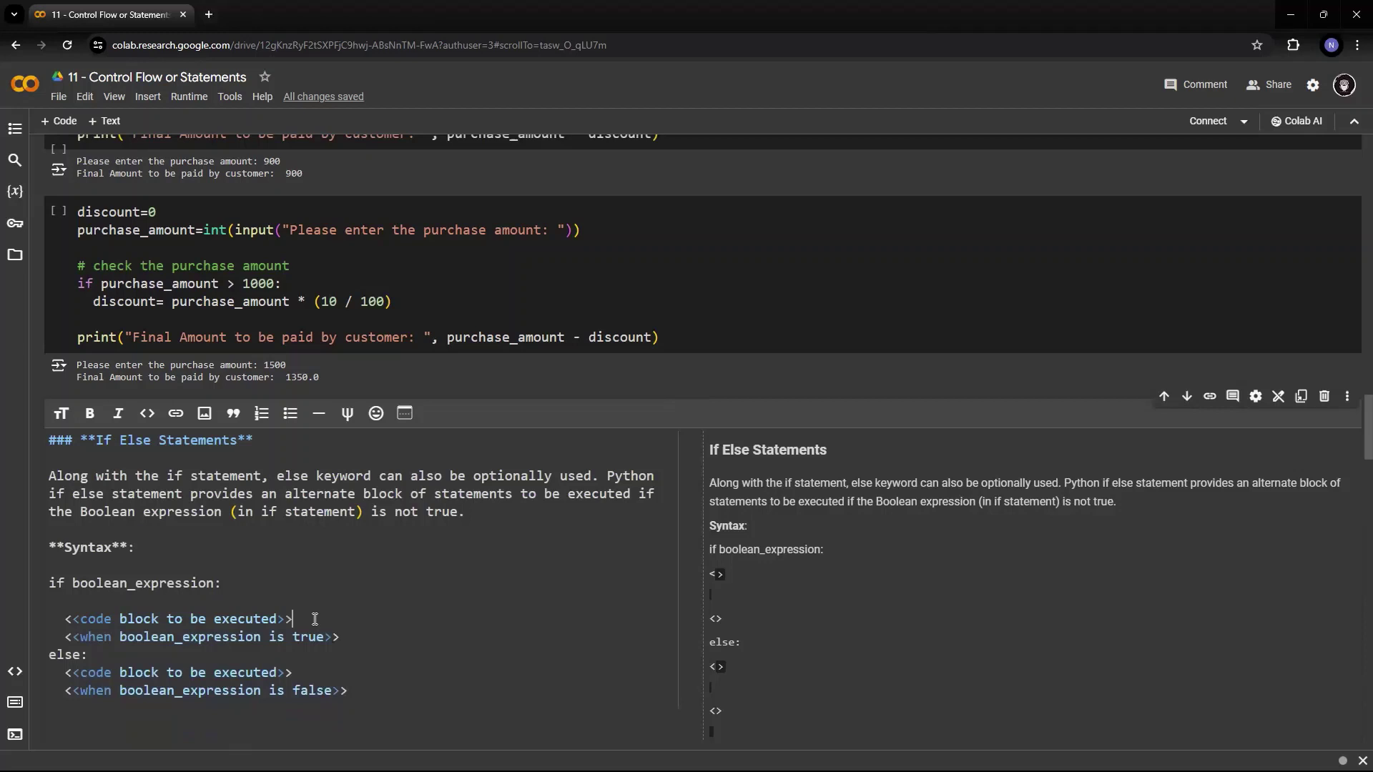
key(BackSpace)
key(Down)
key(Delete)
key(Delete)
key(Down)
key(Delete)
key(Delete)
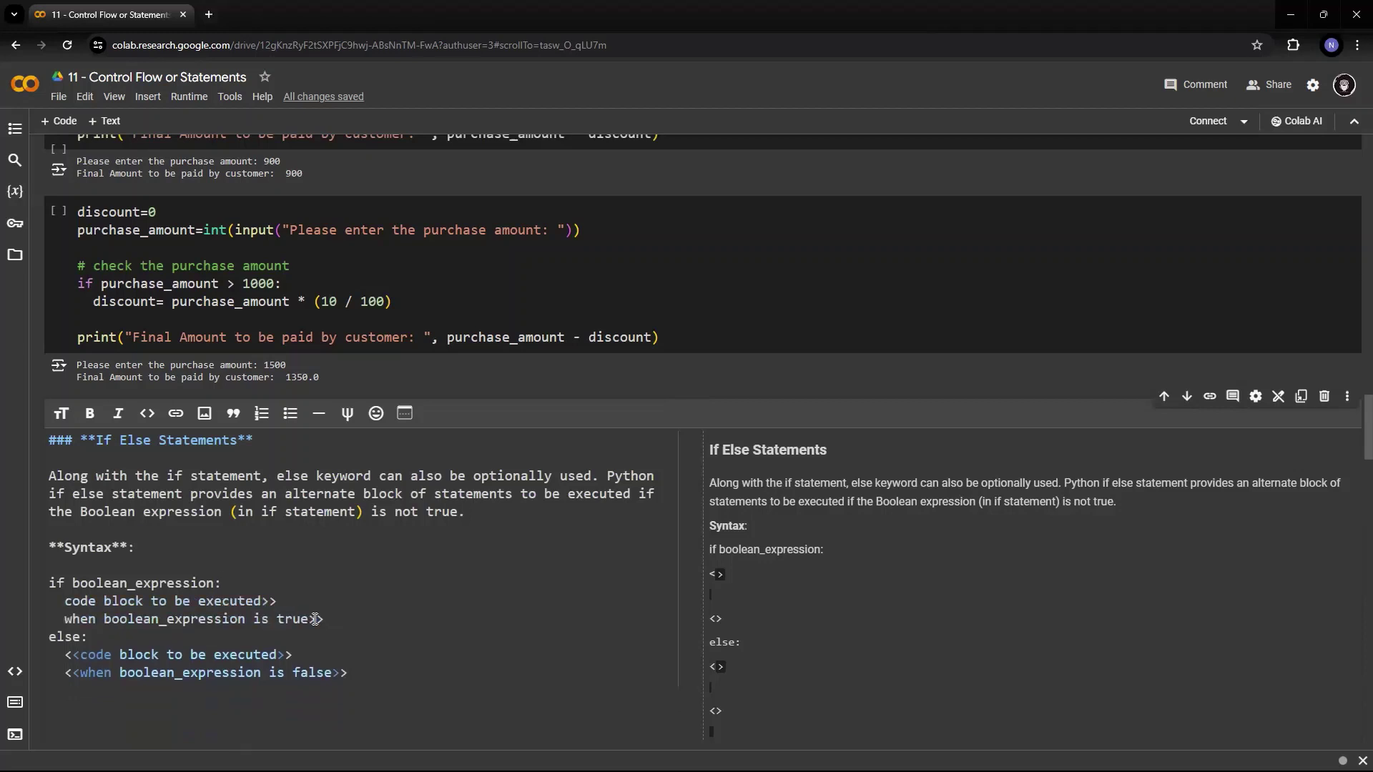
key(BackSpace)
key(BackSpace)
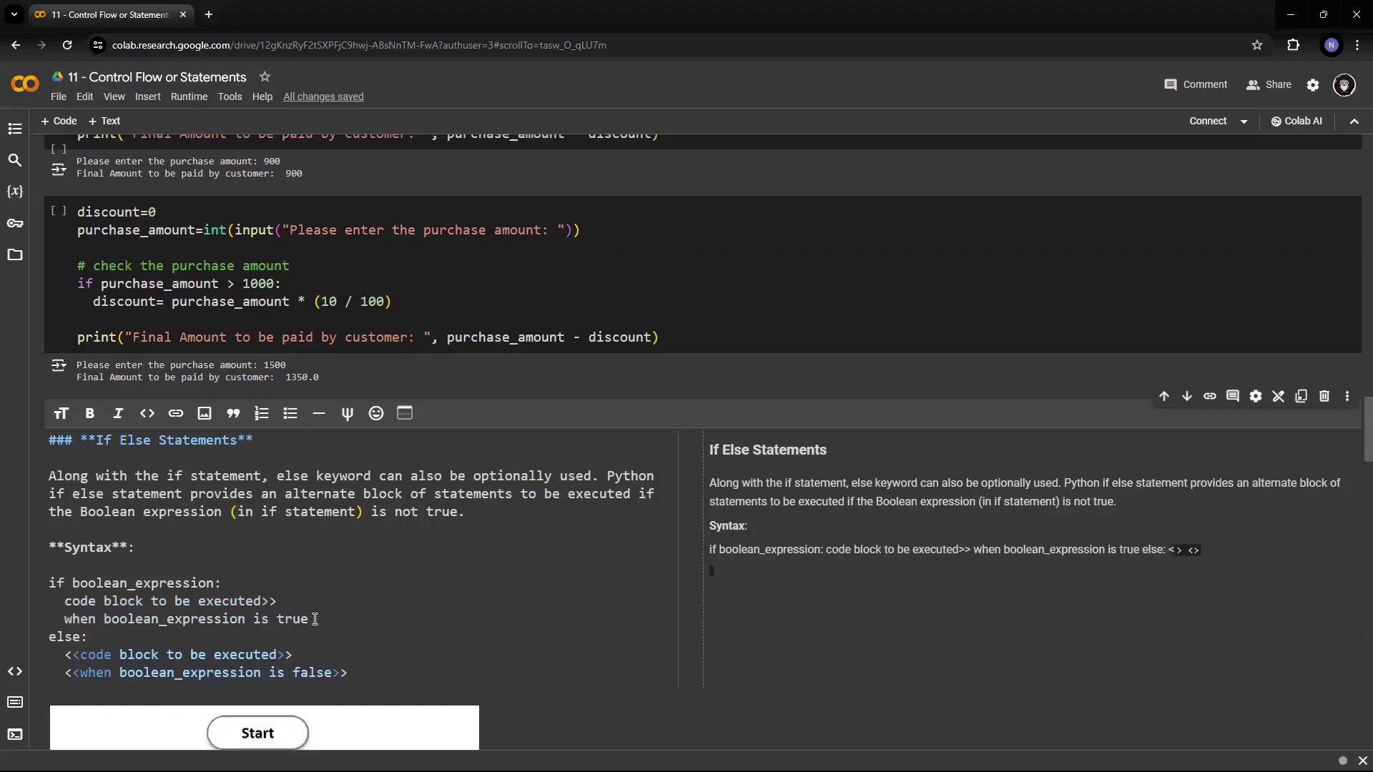
key(Up)
key(BackSpace)
key(BackSpace)
key(BackSpace)
key(BackSpace)
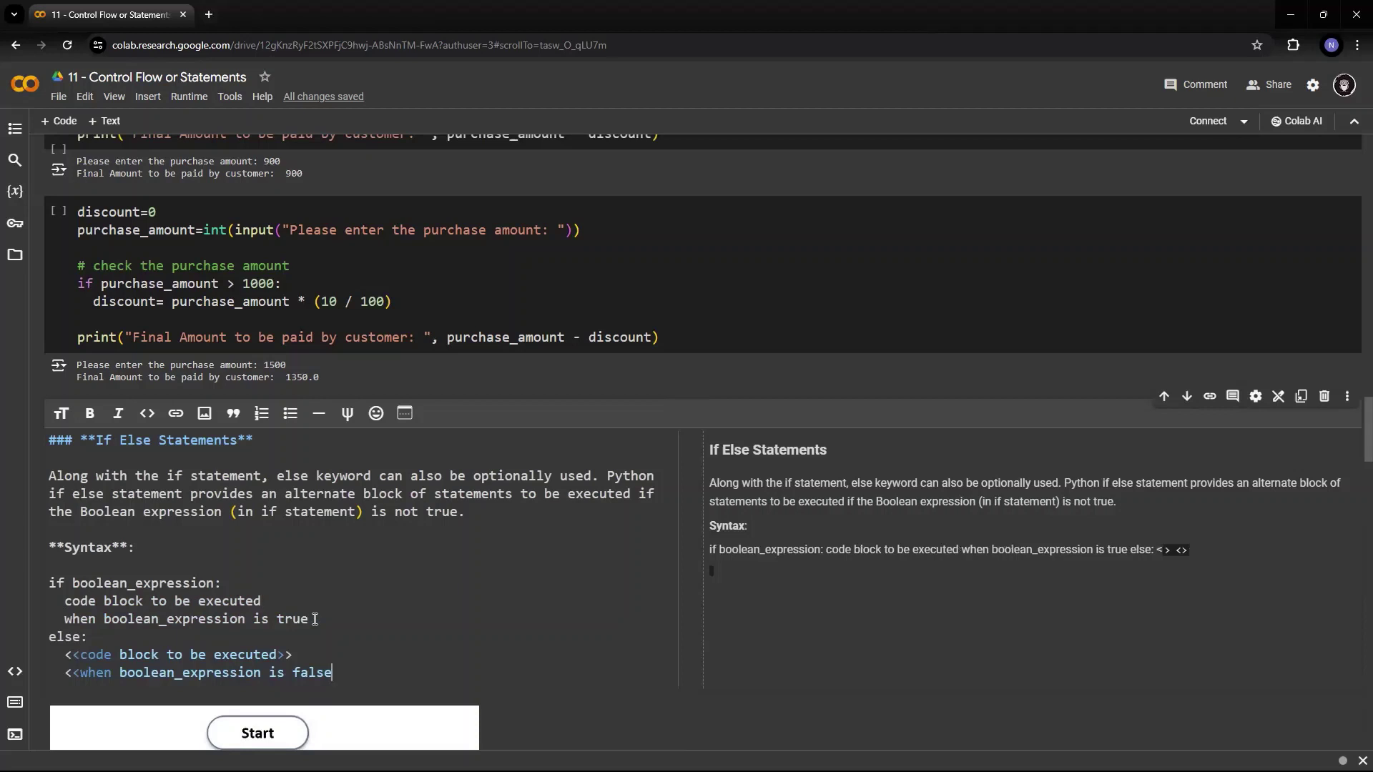
key(Home)
key(Delete)
key(Delete)
key(Up)
key(End)
key(BackSpace)
key(BackSpace)
key(Home)
key(Delete)
key(Delete)
key(Down)
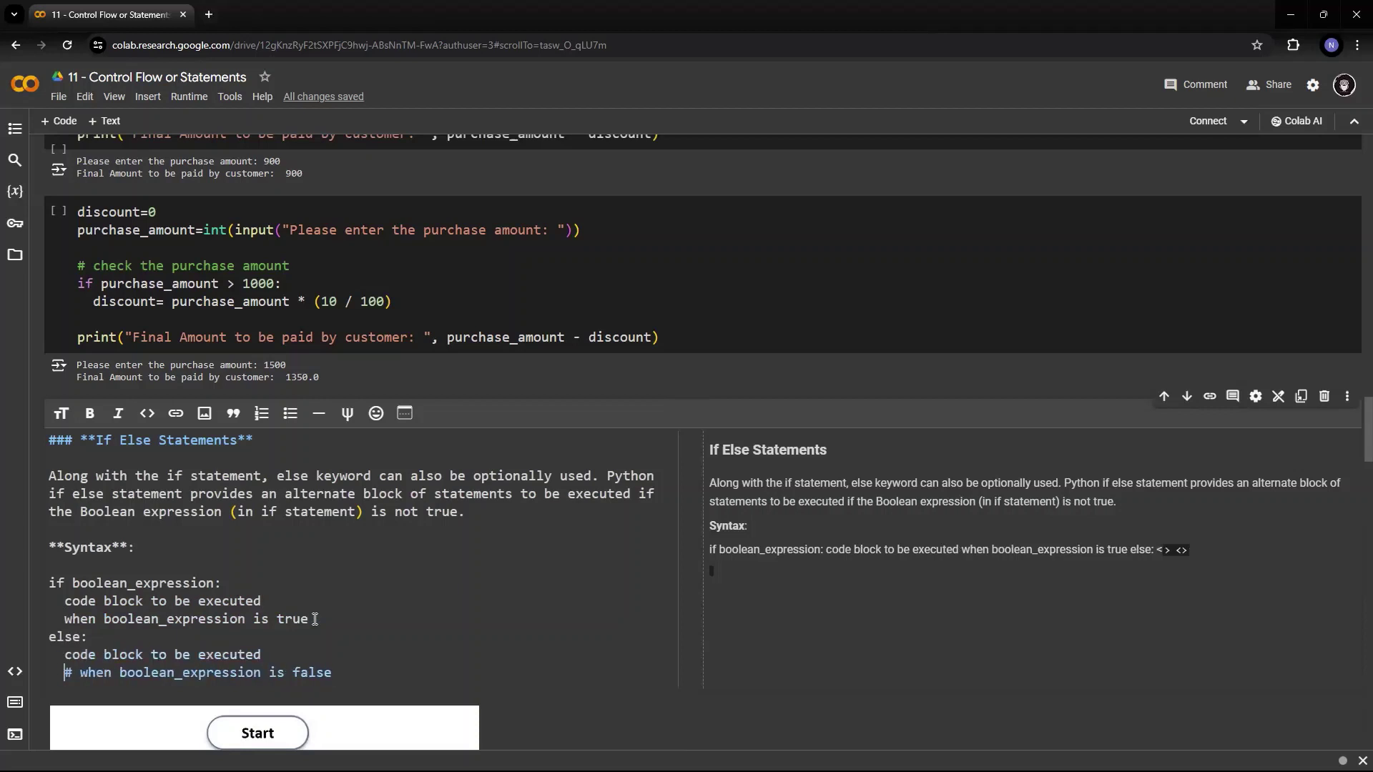
Step: Re-add blank lines so each plain syntax line renders as its own paragraph in the preview
key(Up)
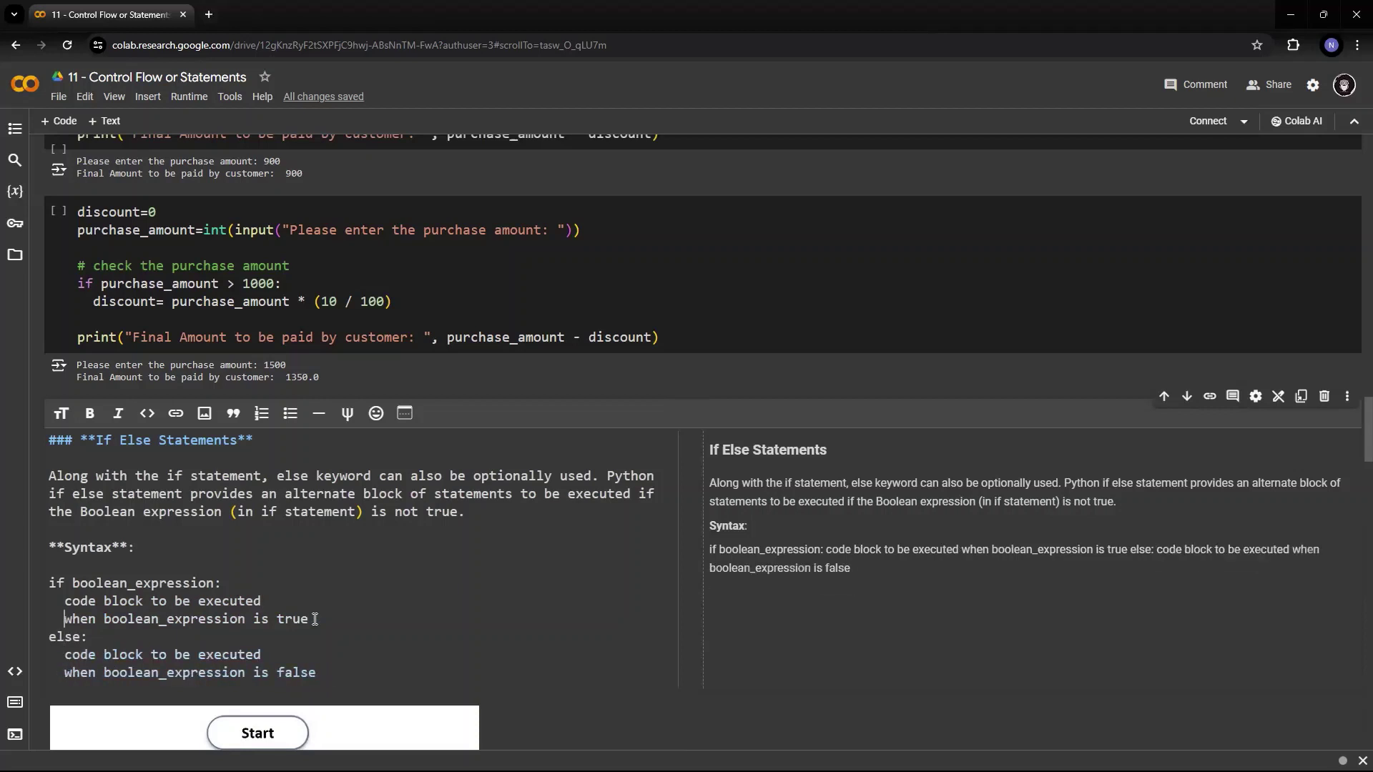
key(Up)
key(Home)
key(Return)
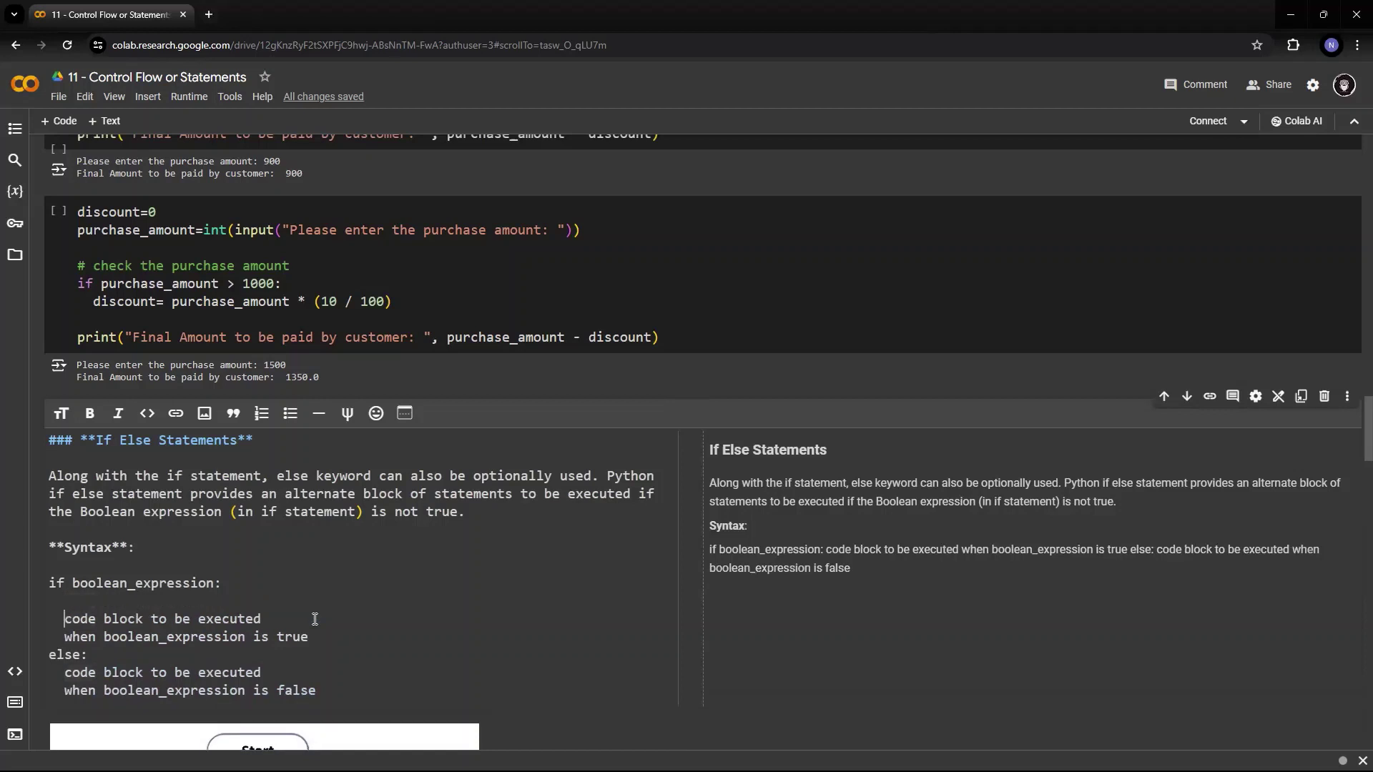
key(Down)
key(Home)
key(Return)
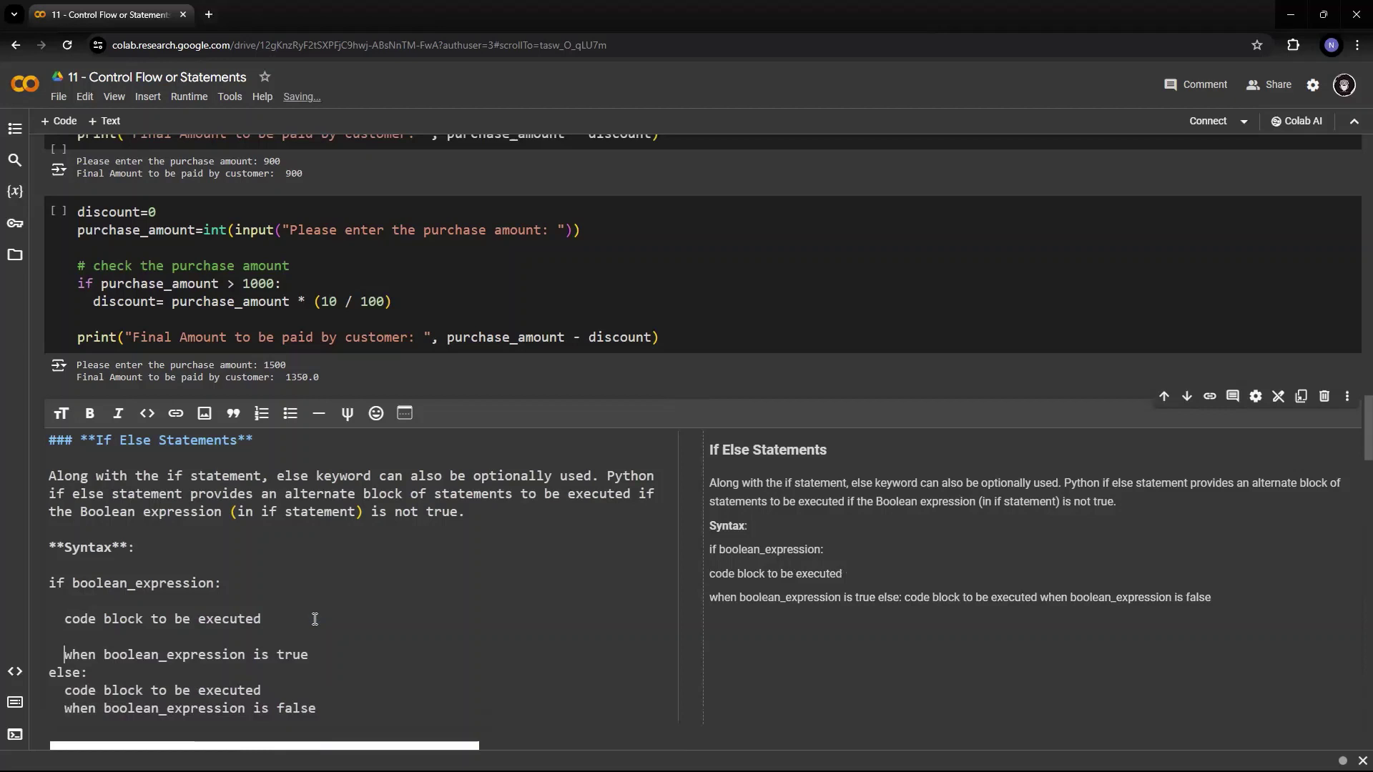
key(Down)
key(Down)
key(Return)
key(Return)
key(Up)
key(Up)
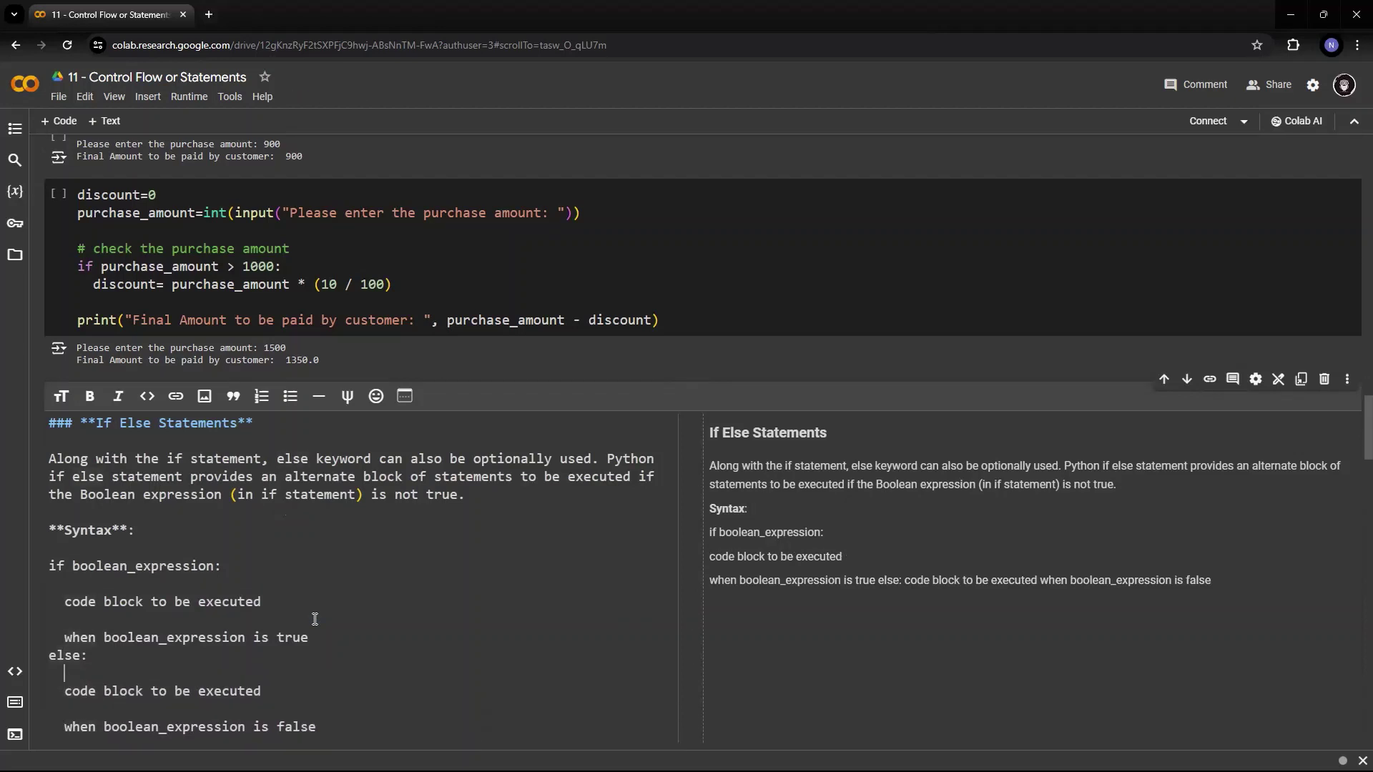
key(Up)
key(Return)
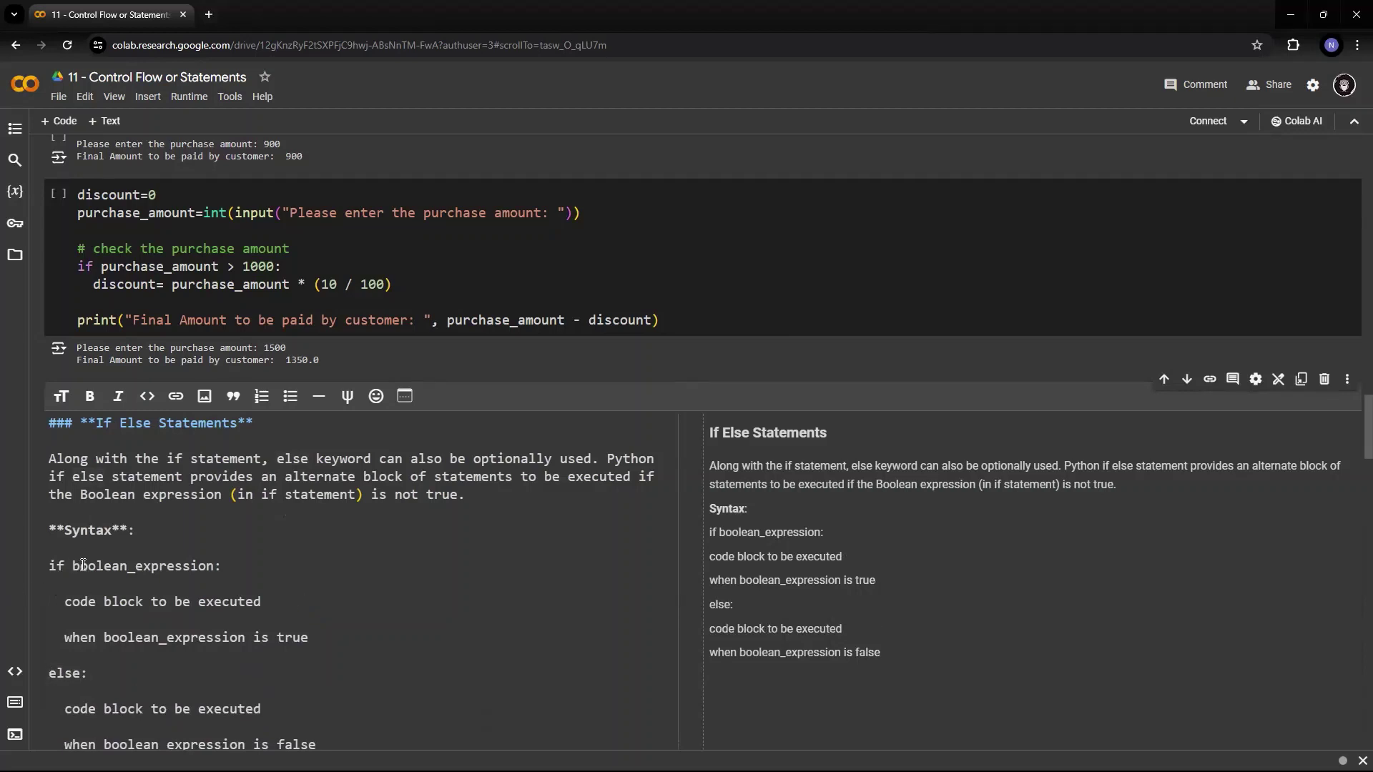
drag(72, 565, 218, 565)
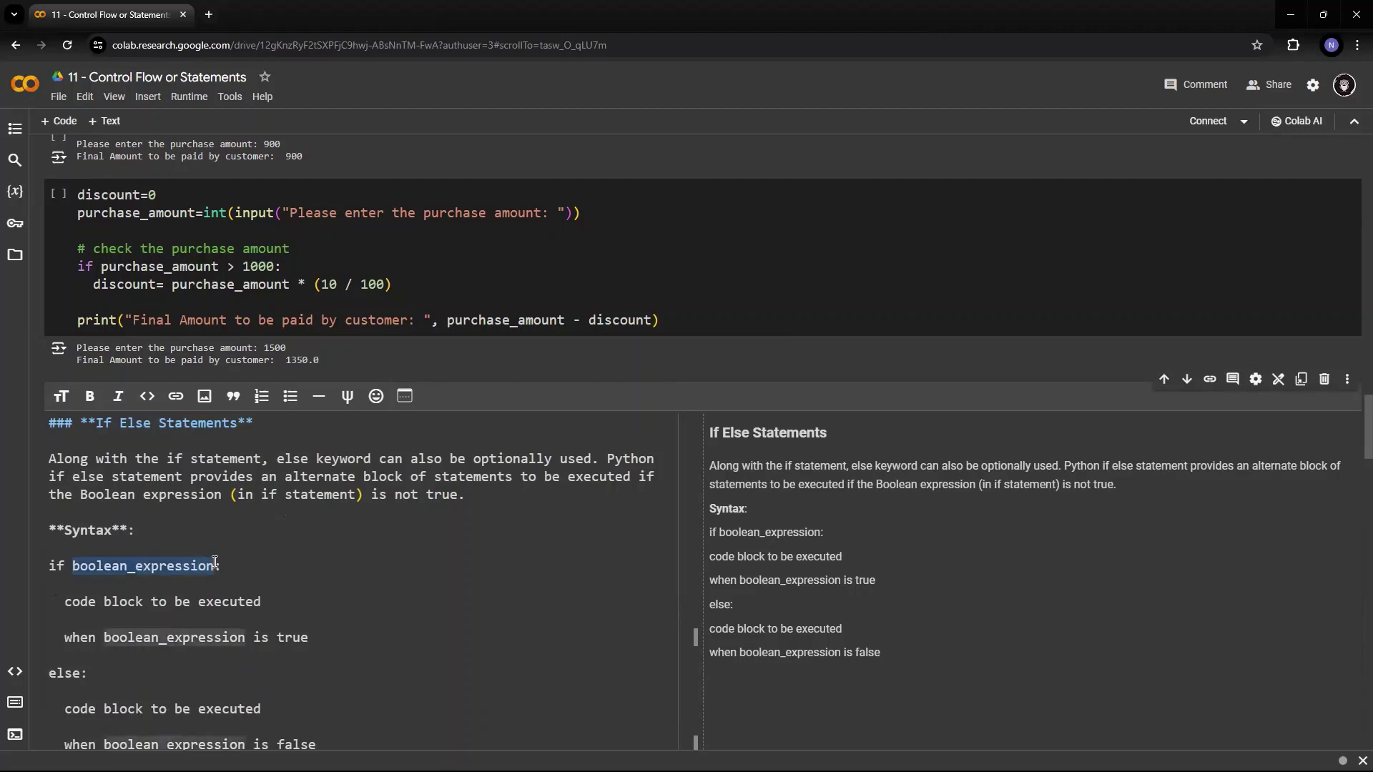
scroll(342, 537, down, 4)
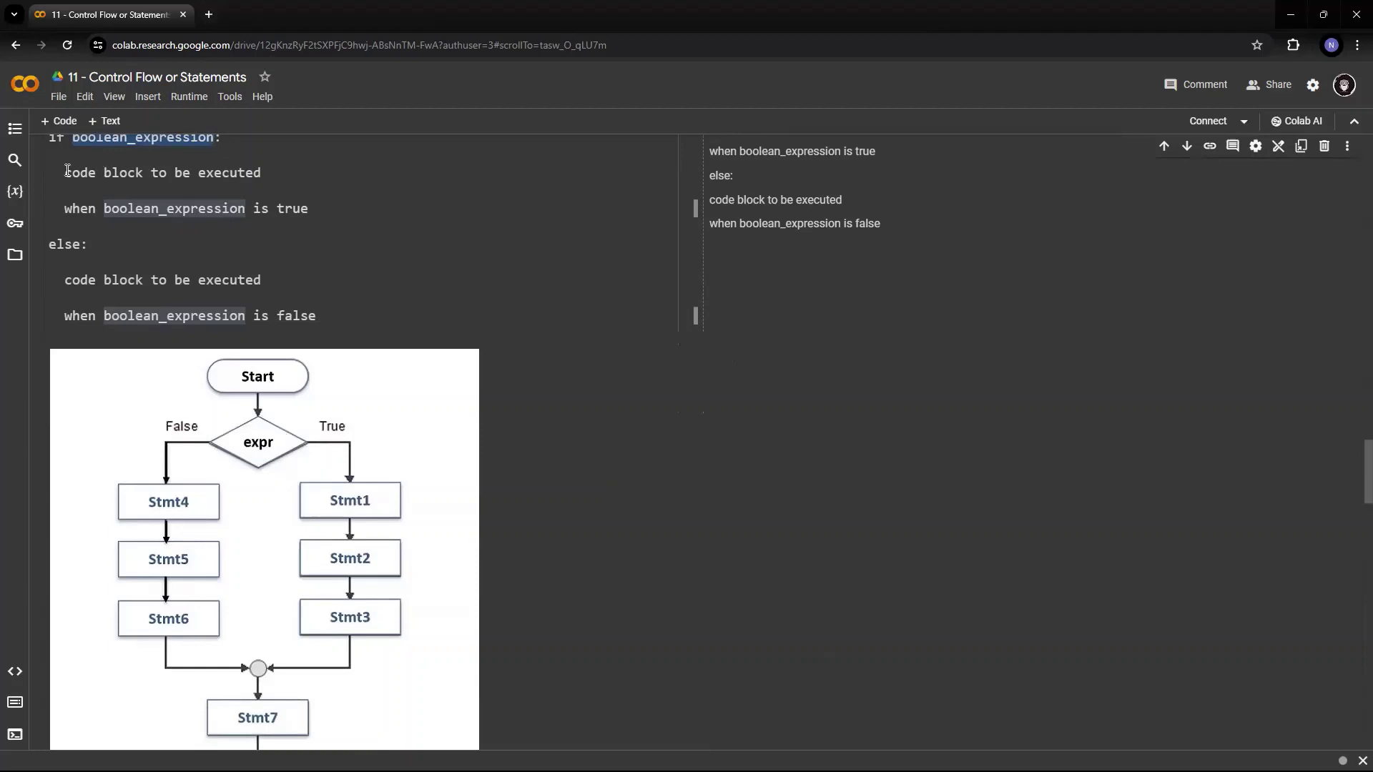
drag(65, 173, 311, 207)
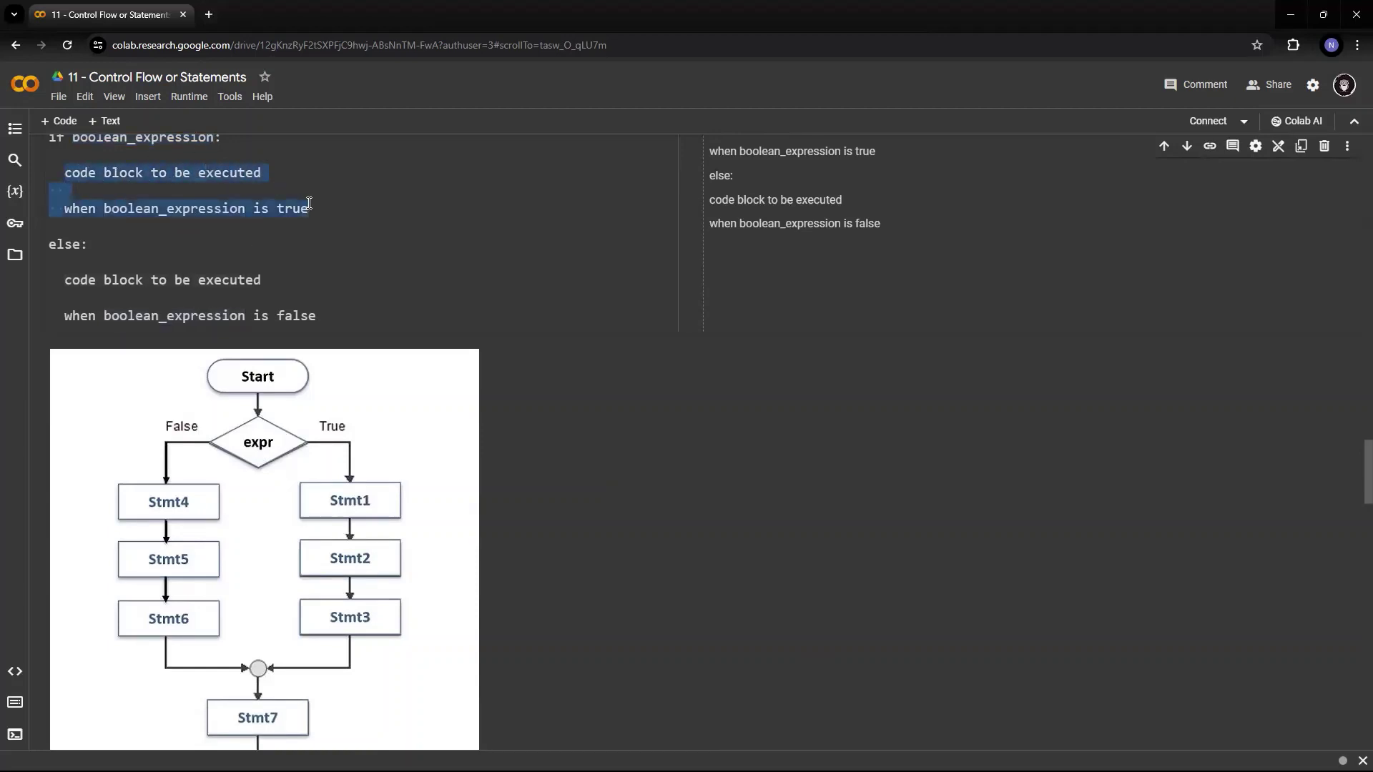
click(65, 248)
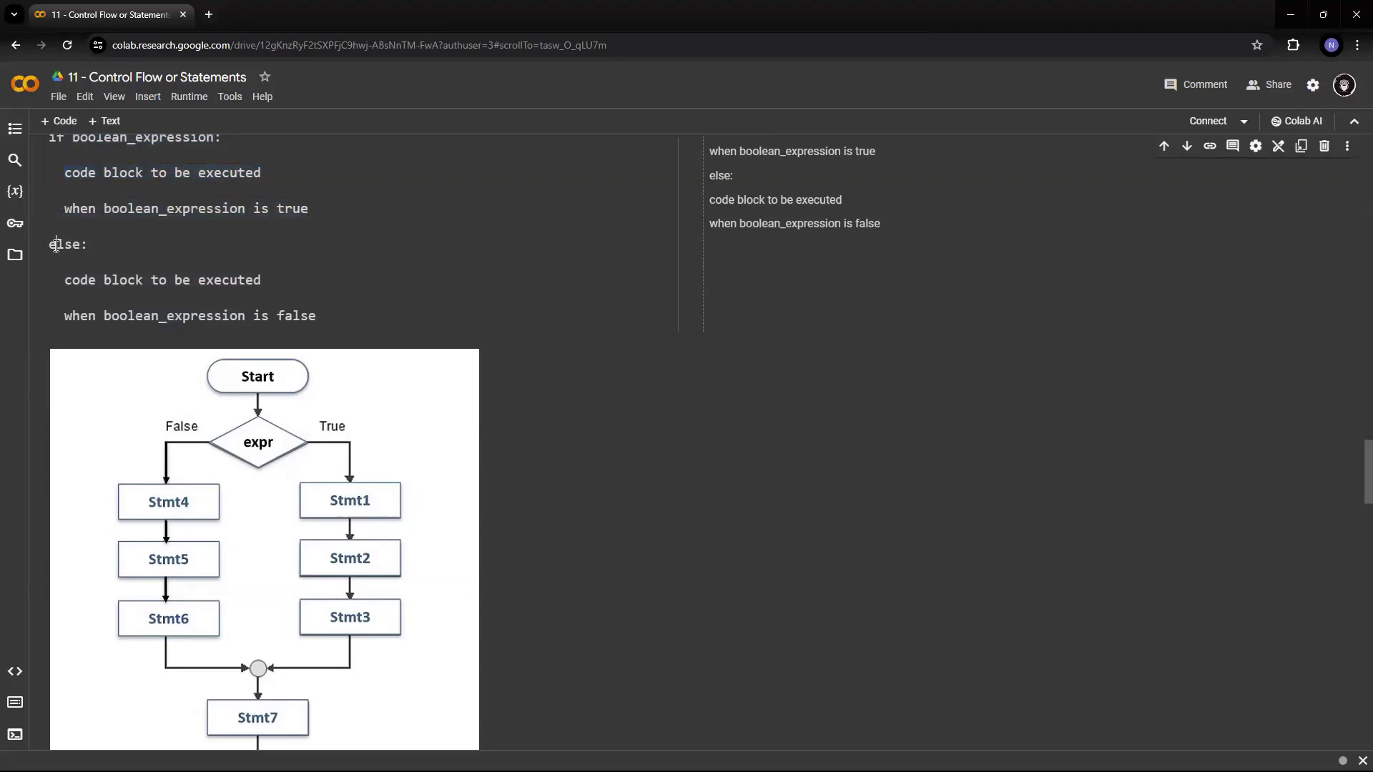
click(65, 281)
drag(64, 280, 64, 299)
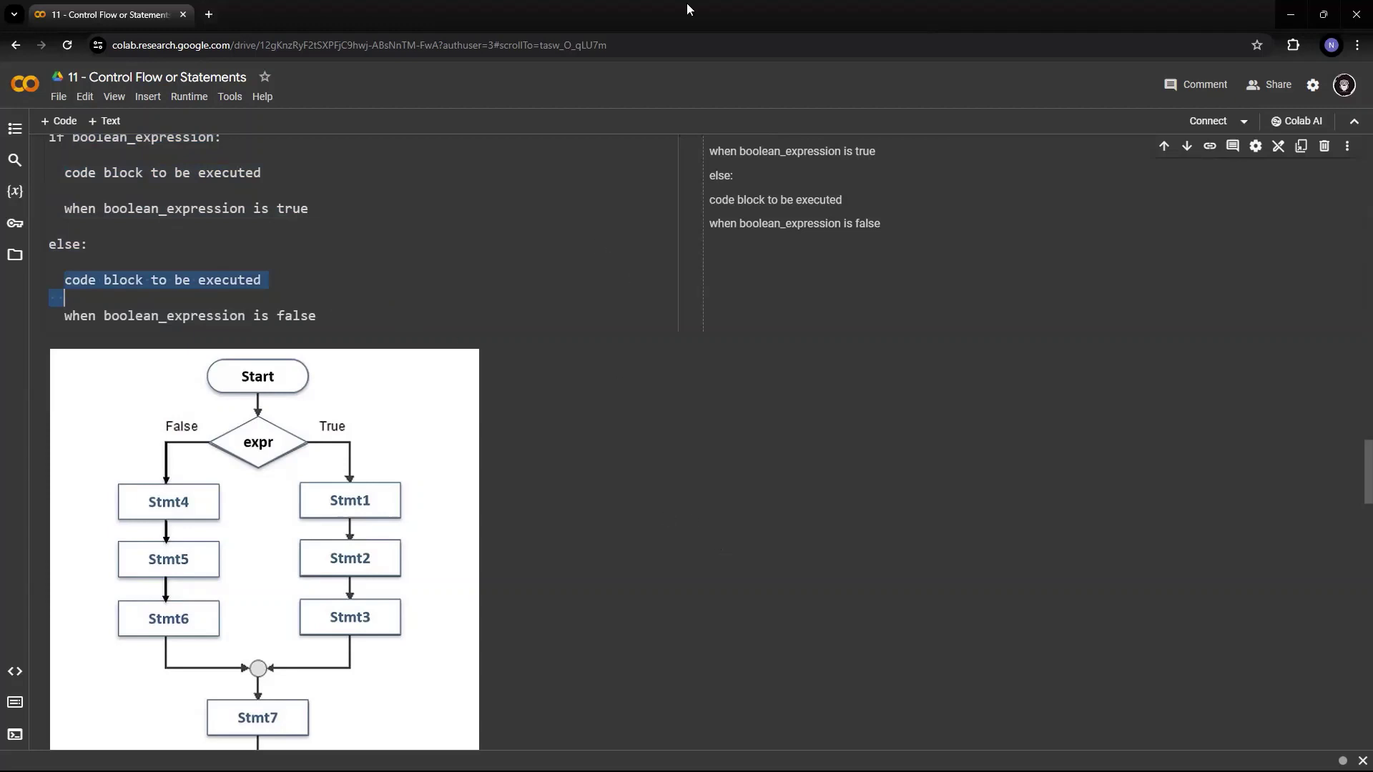
scroll(593, 268, down, 10)
scroll(594, 268, up, 15)
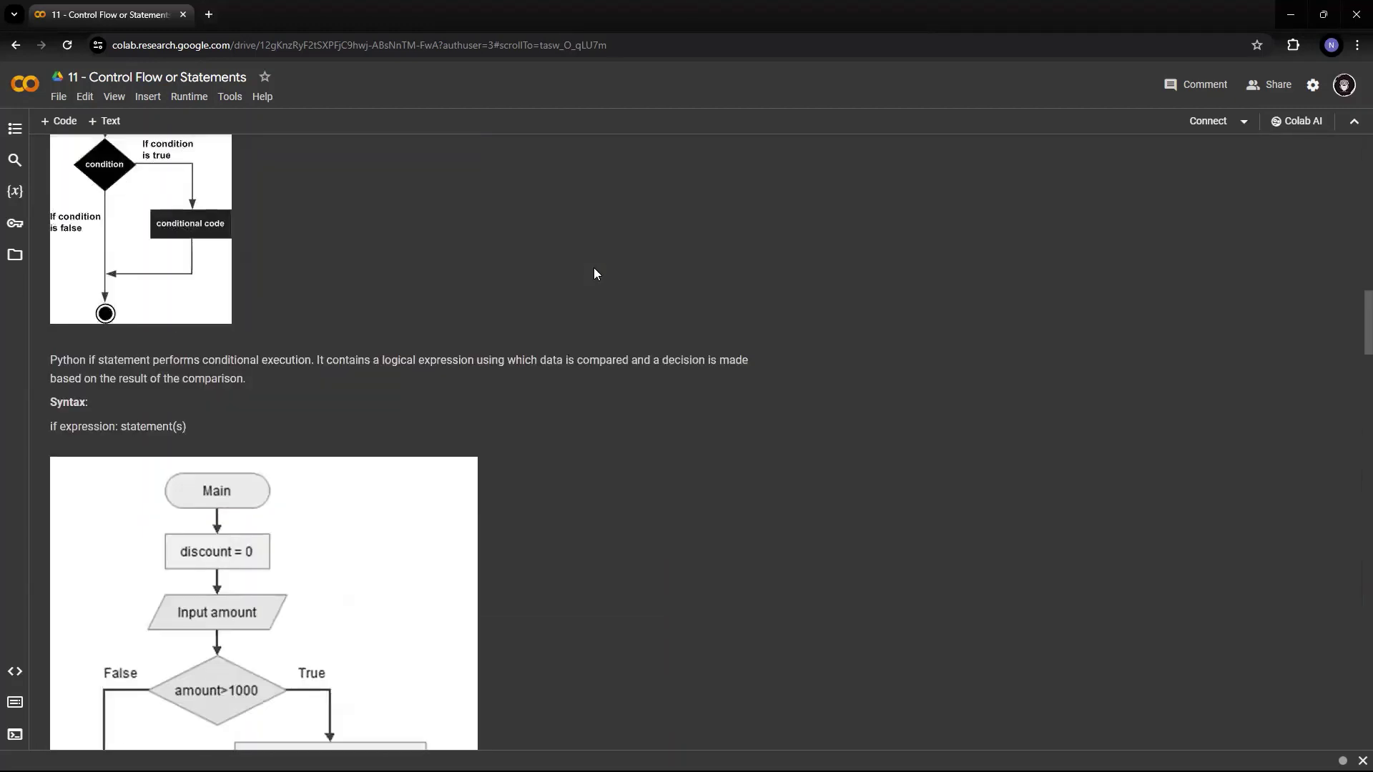
scroll(594, 267, down, 5)
scroll(593, 267, down, 8)
scroll(572, 169, down, 5)
scroll(573, 169, down, 1)
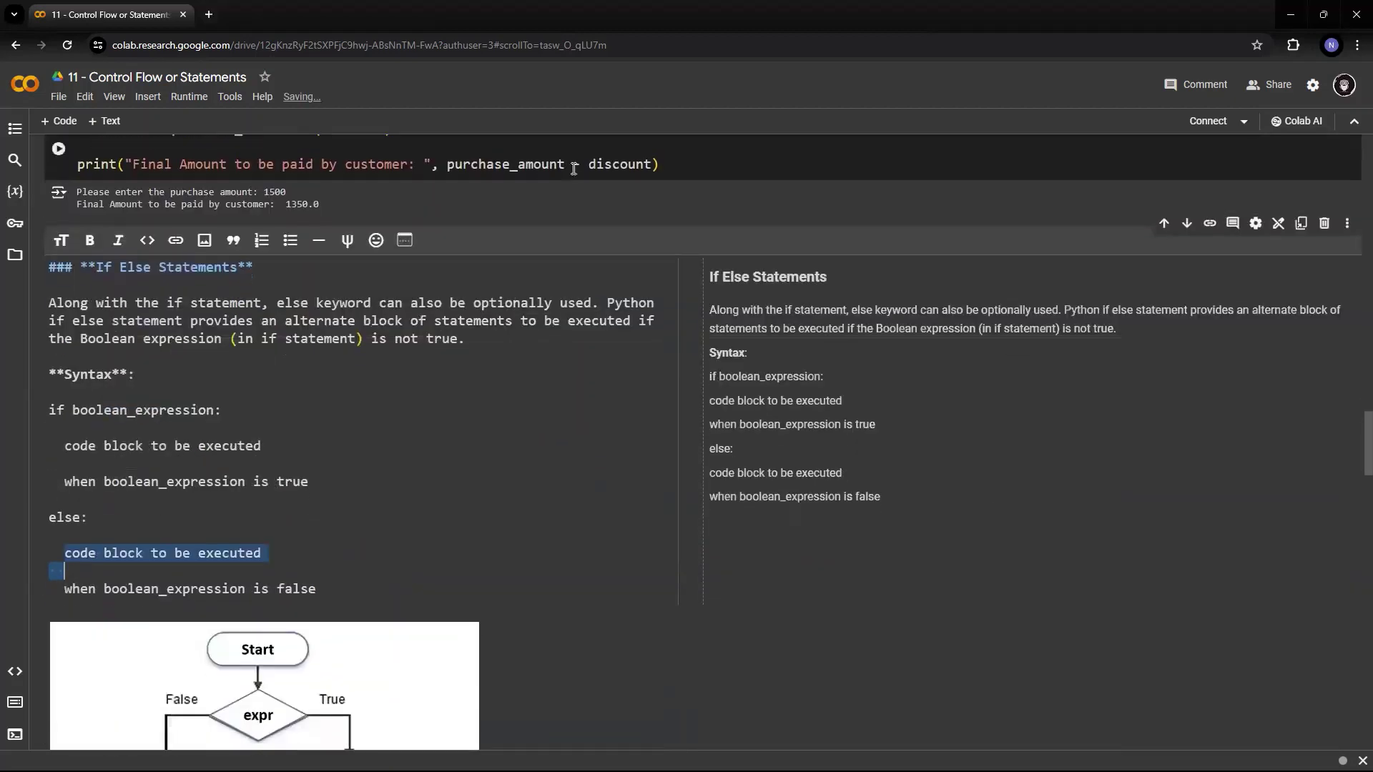
scroll(572, 164, down, 5)
scroll(571, 164, down, 2)
scroll(572, 164, down, 2)
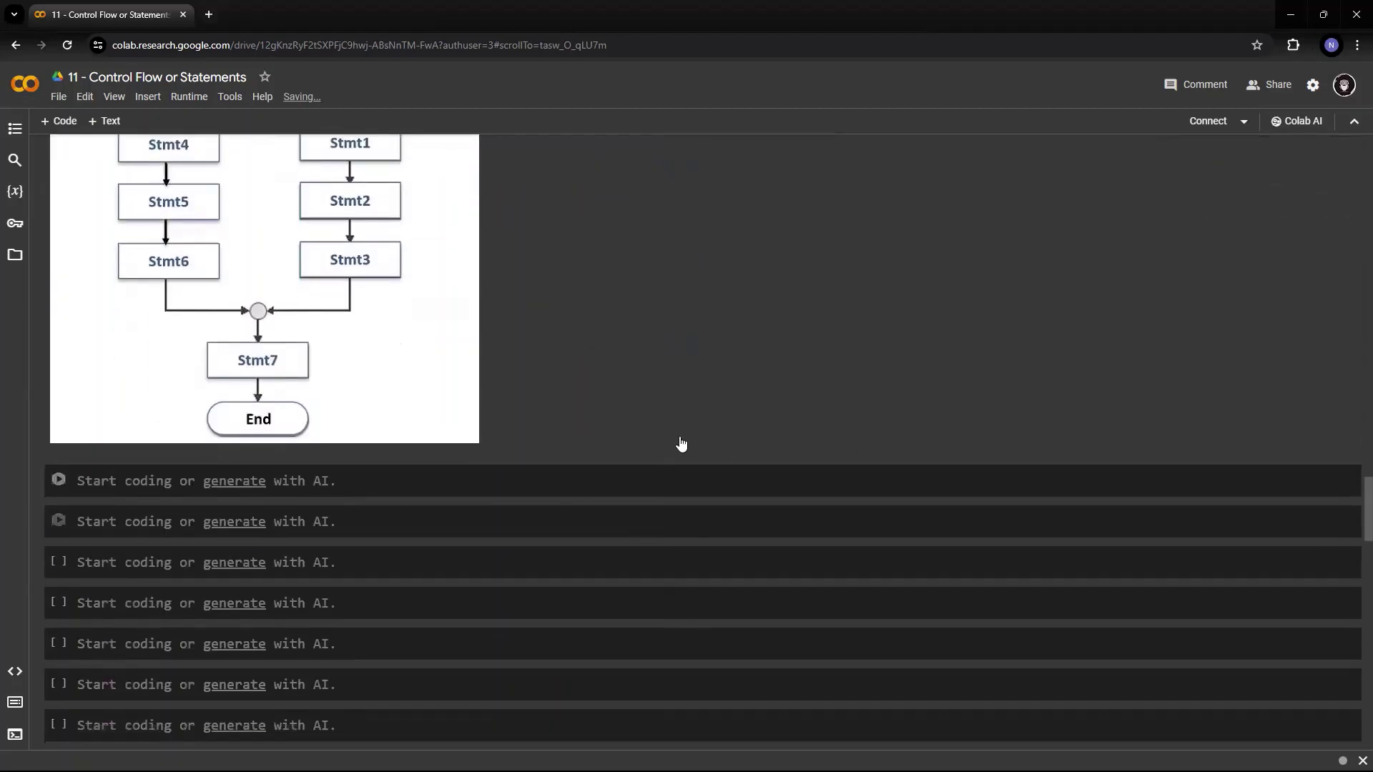
Step: Add a text cell below the flowchart and paste the voting-eligibility (age>=18) flowchart image into it
click(736, 460)
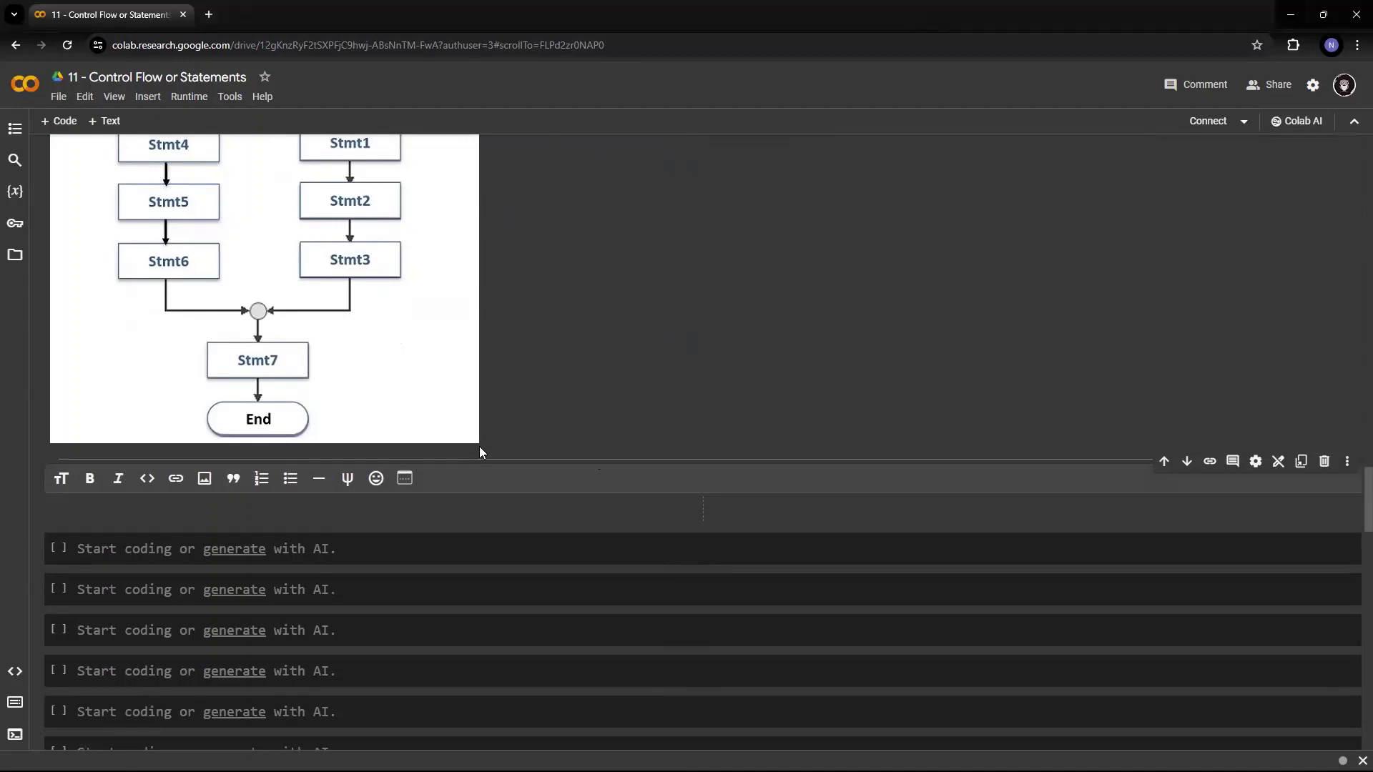
key(ctrl+v)
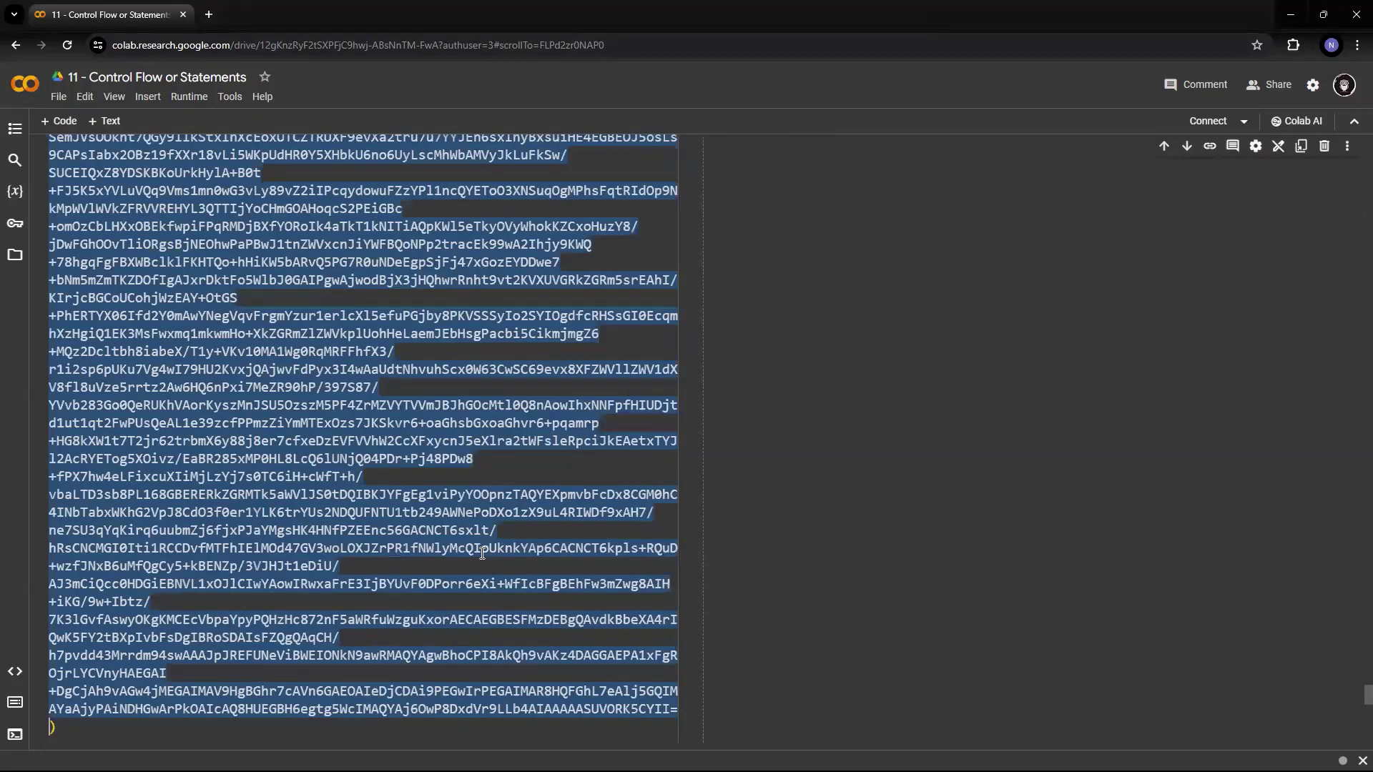
click(464, 536)
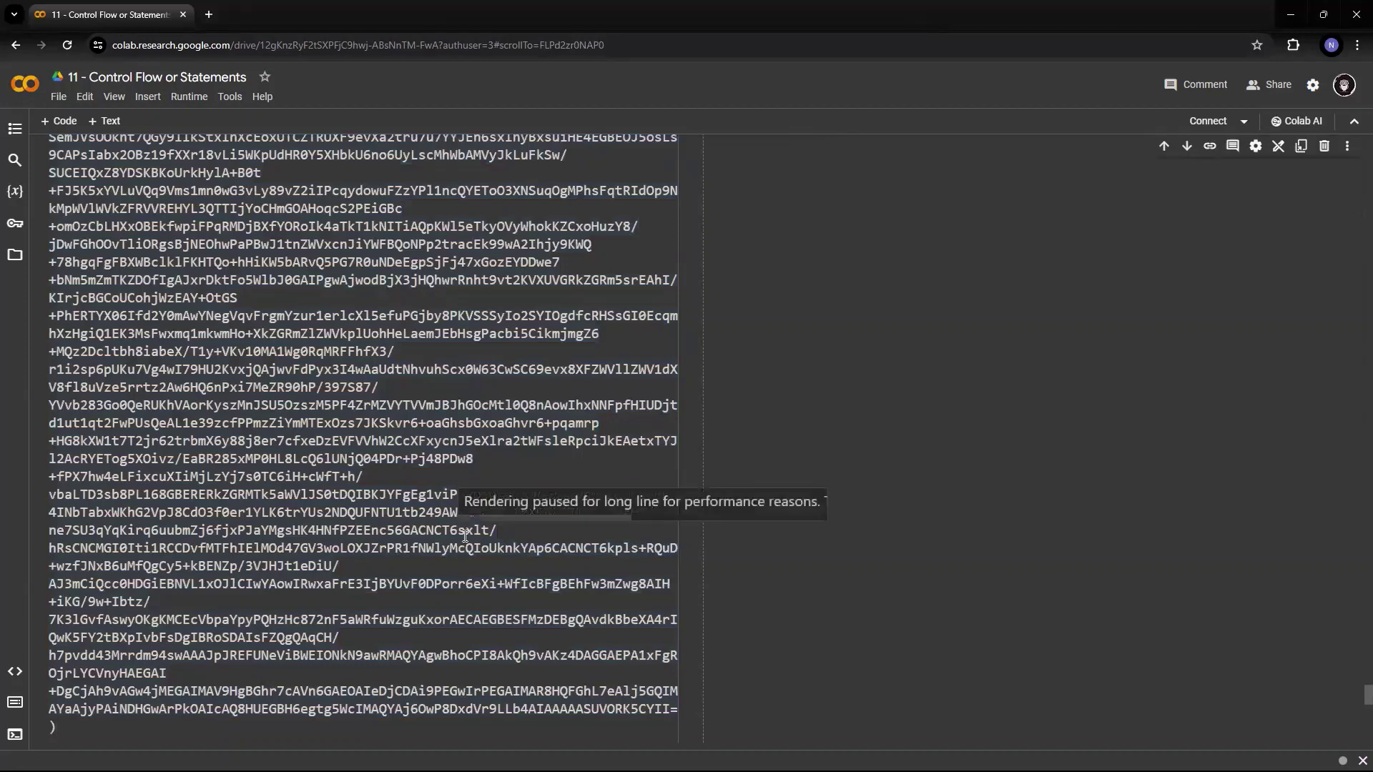
key(shift+Return)
scroll(434, 390, up, 5)
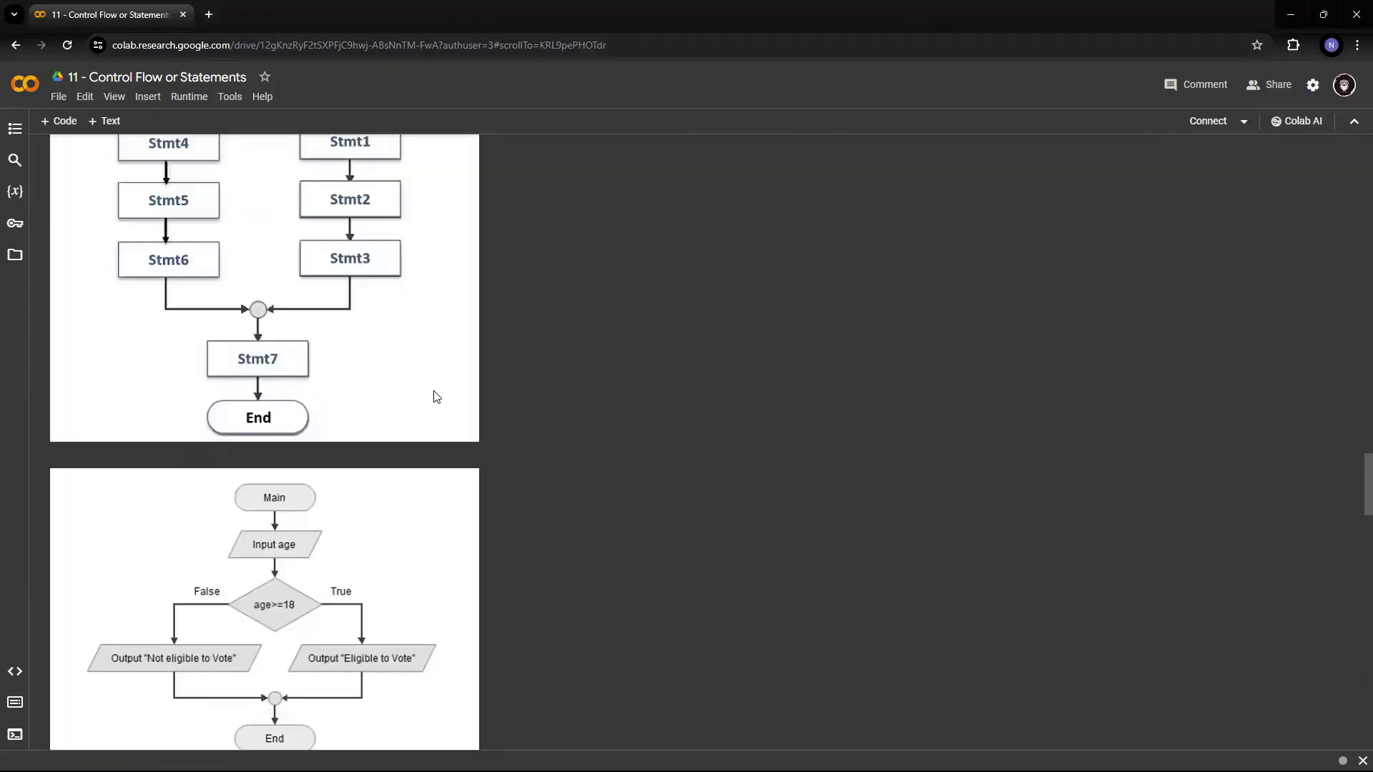
scroll(433, 392, down, 1)
scroll(436, 397, up, 2)
scroll(436, 398, down, 3)
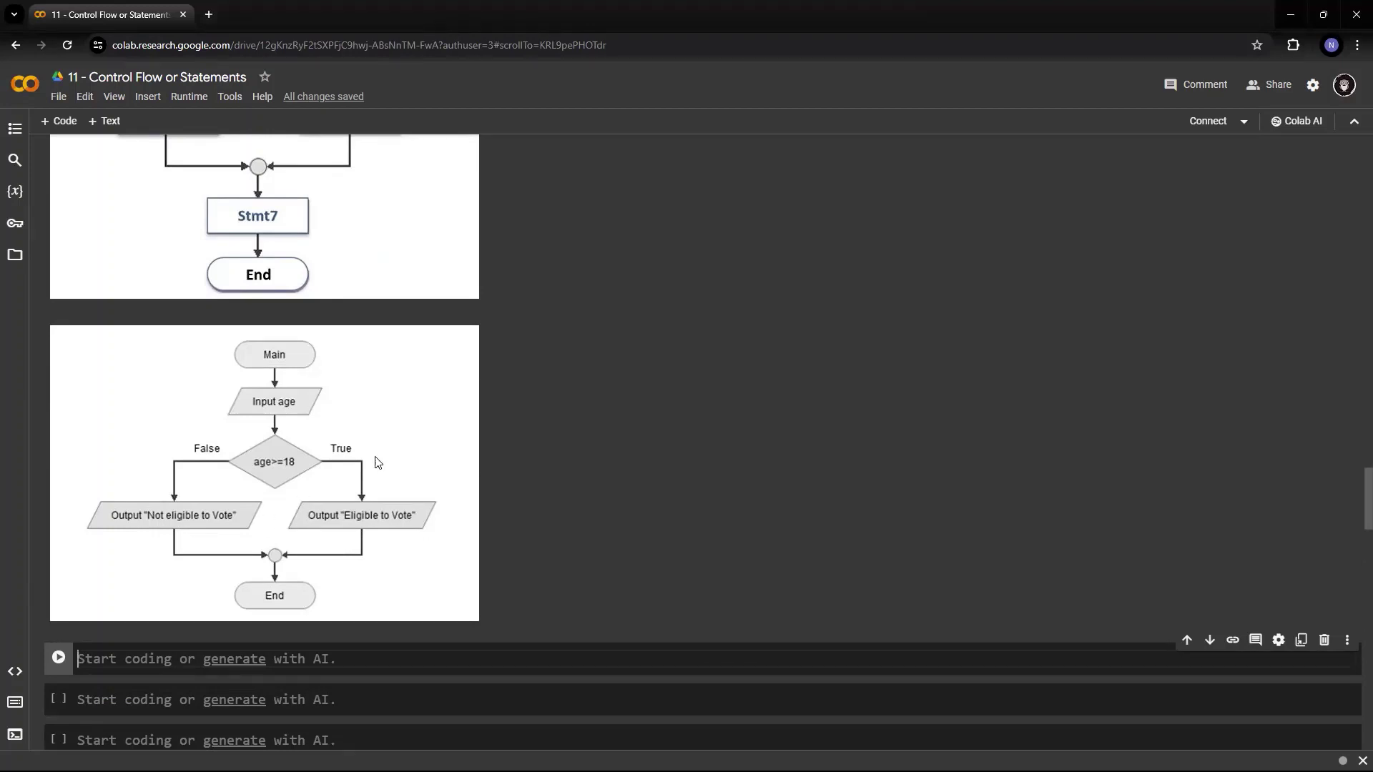
scroll(332, 506, down, 2)
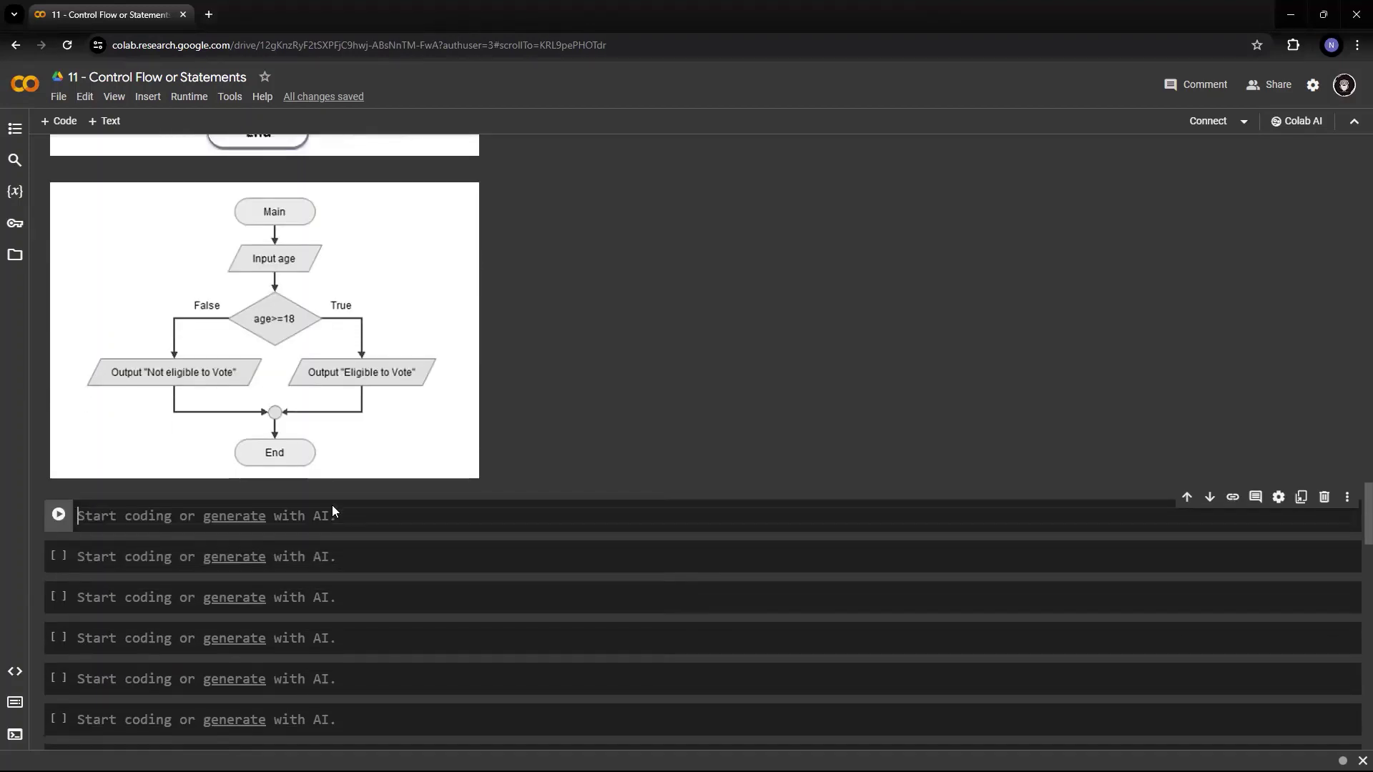
scroll(331, 505, down, 1)
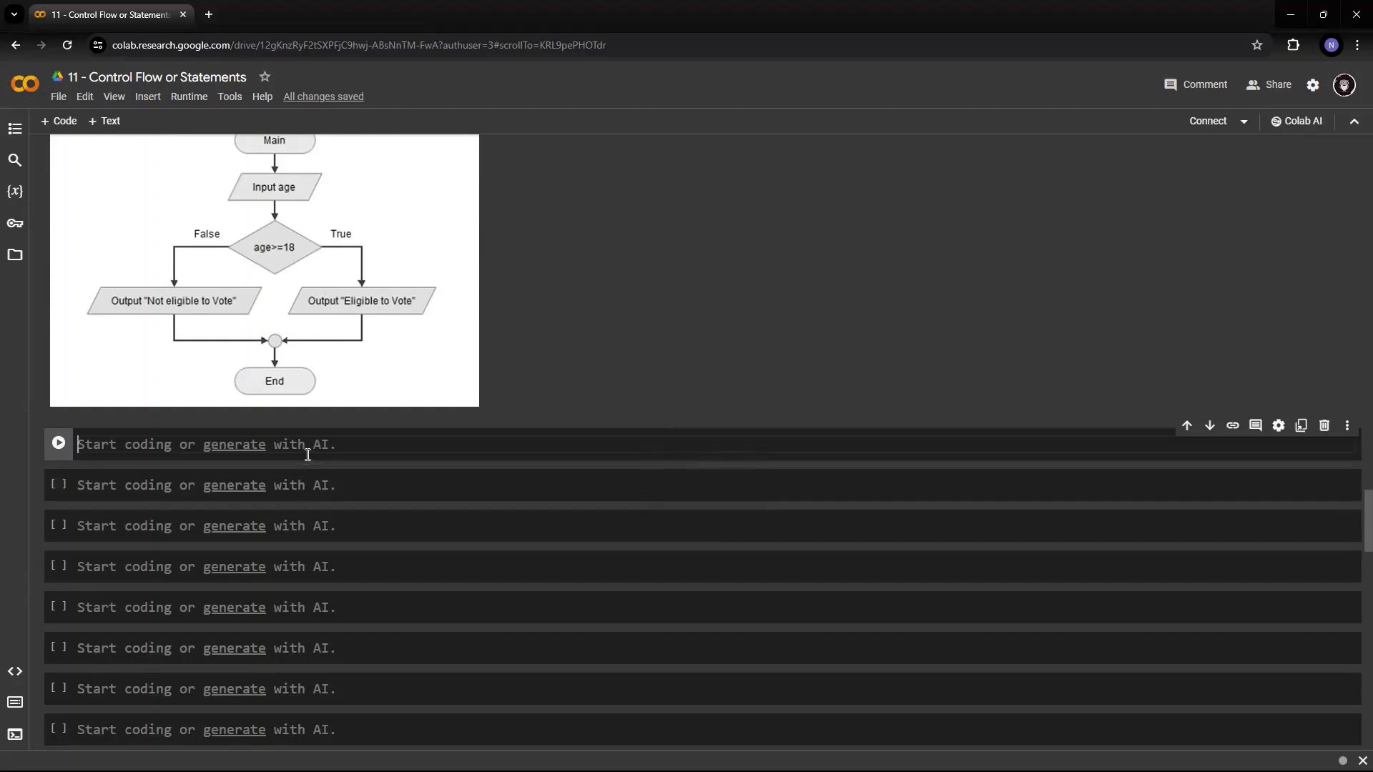
text(age)
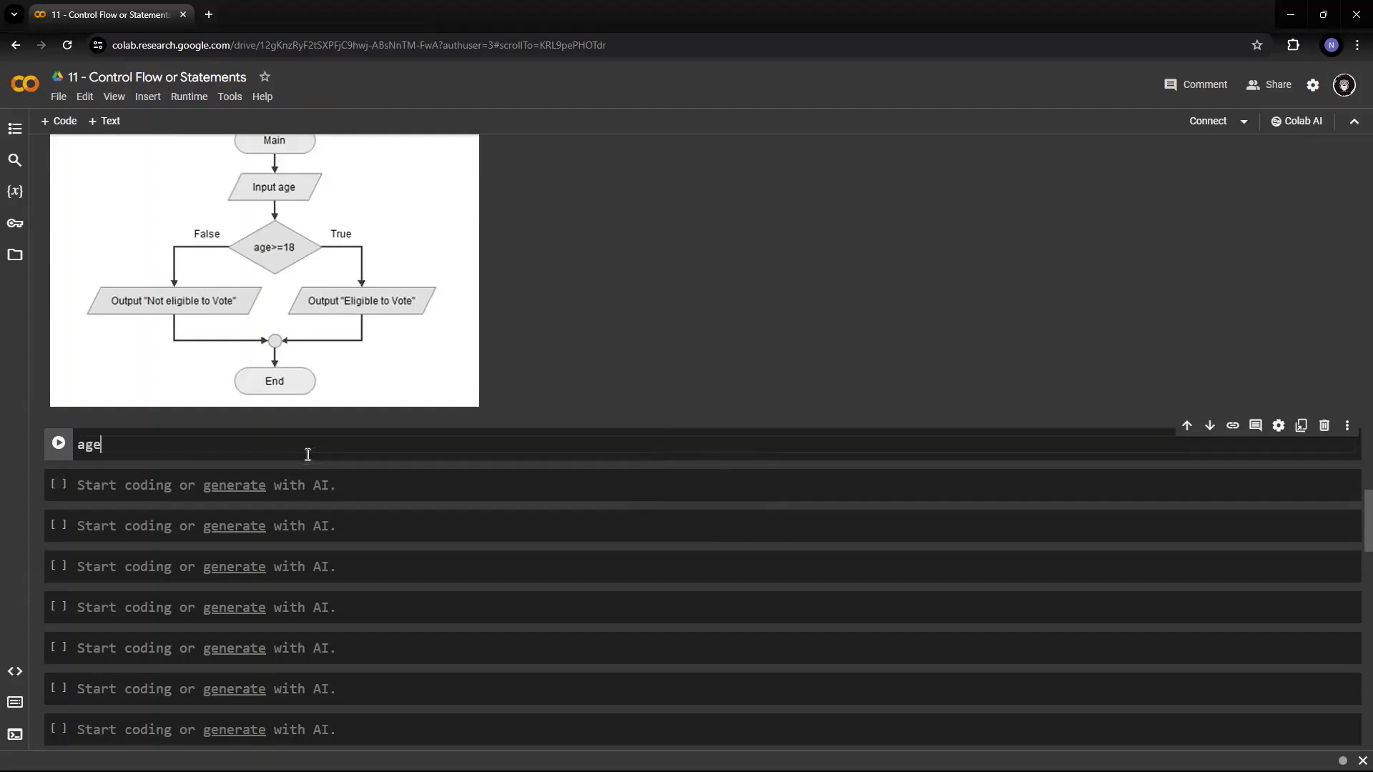
text(=)
text(int)
text((input)
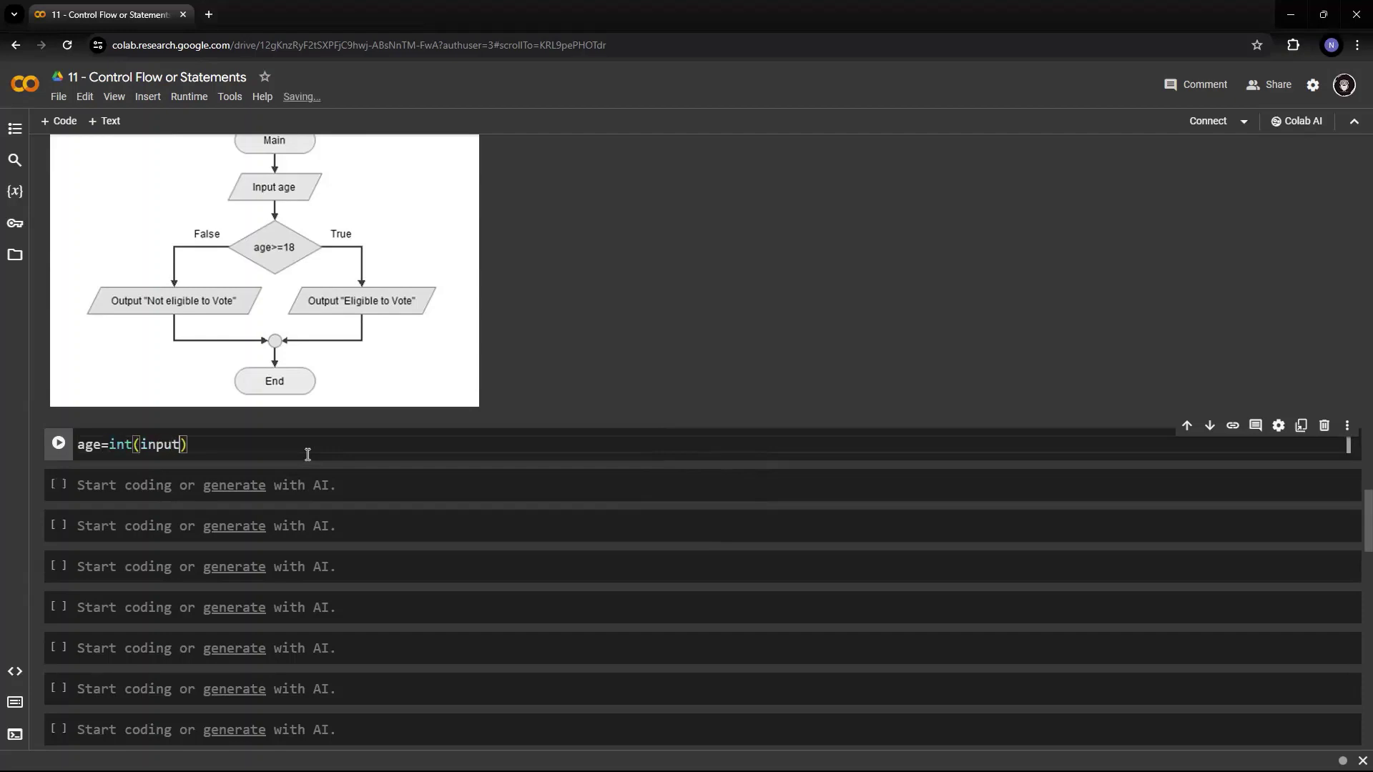
text(()
text(Please en)
Step: Fix the age input line with a quoted prompt and start a new line below it
key(BackSpace)
key(BackSpace)
key(BackSpace)
key(BackSpace)
key(BackSpace)
text("Please e)
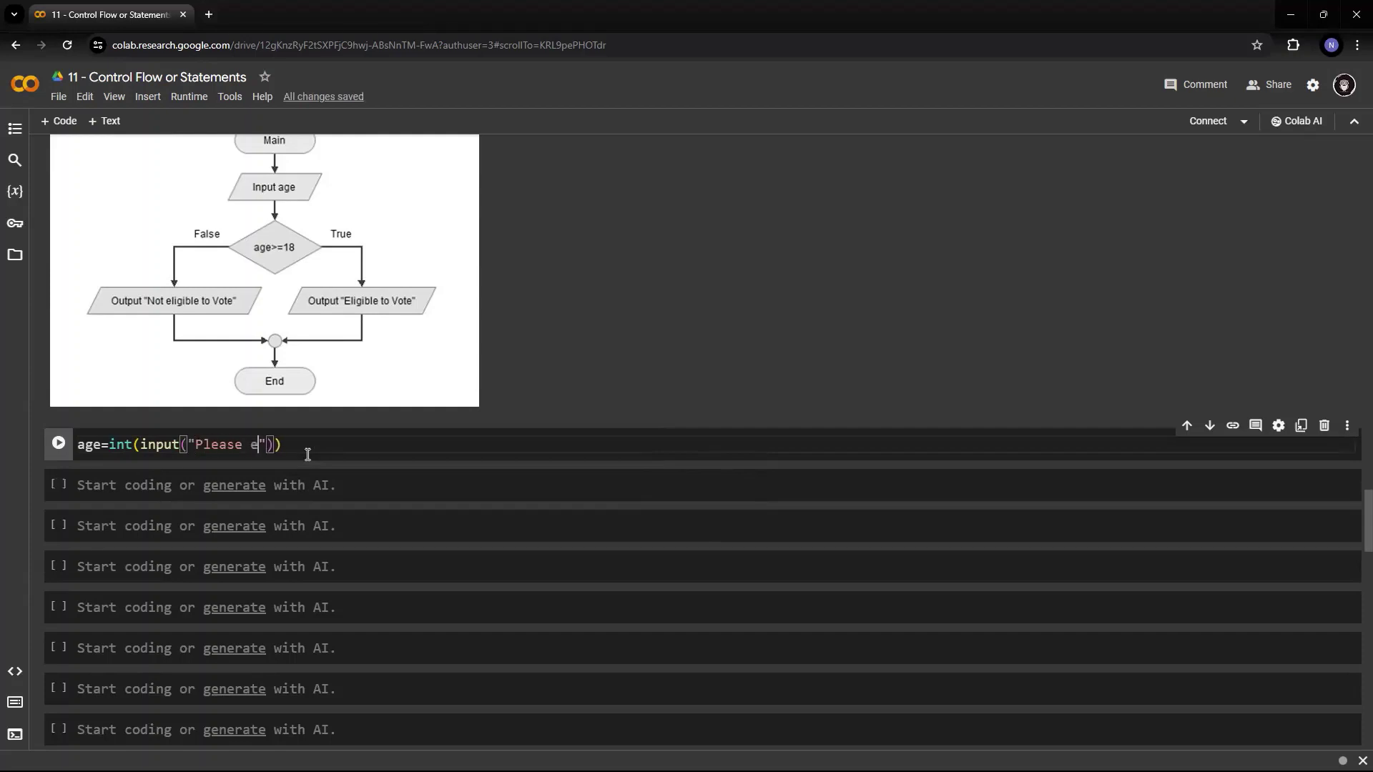
text(nter your age)
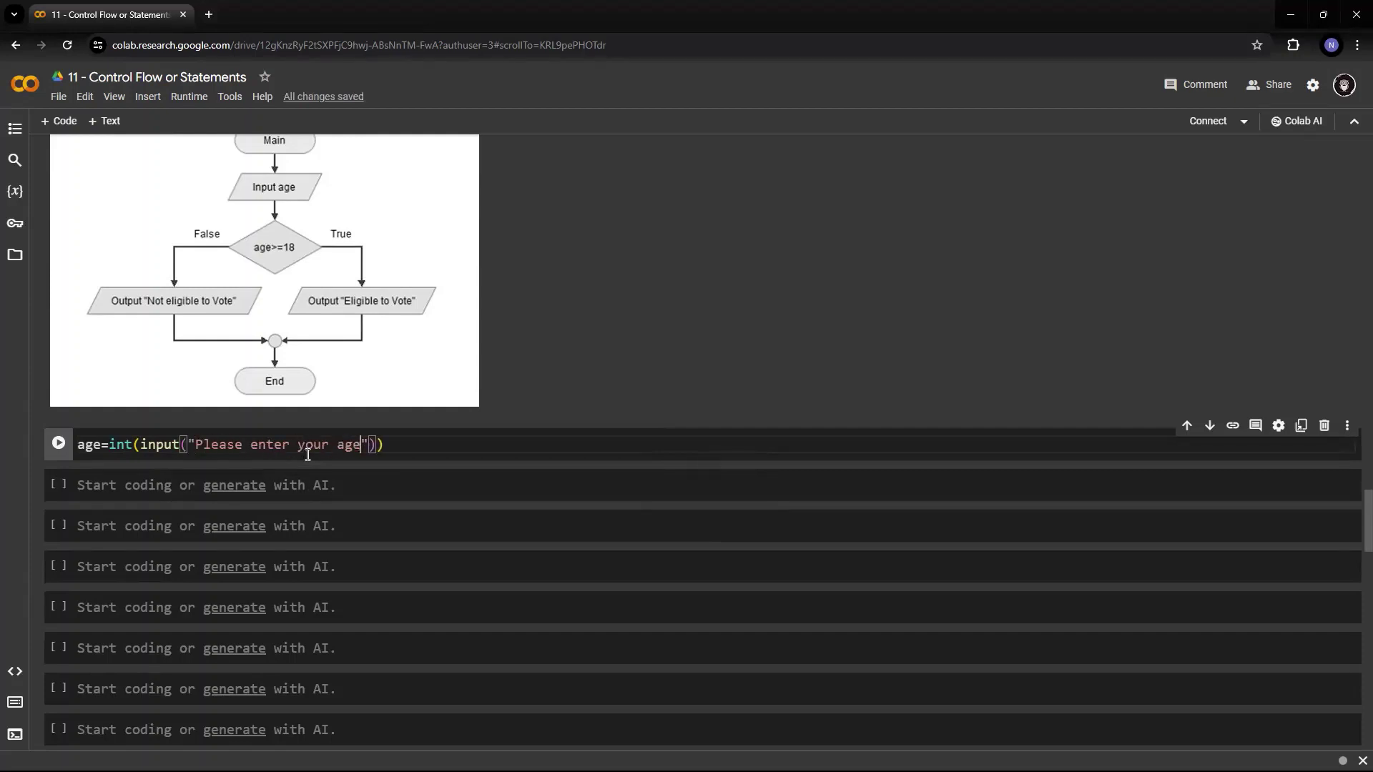
text(:)
key(Right)
key(Right)
key(Right)
key(Return)
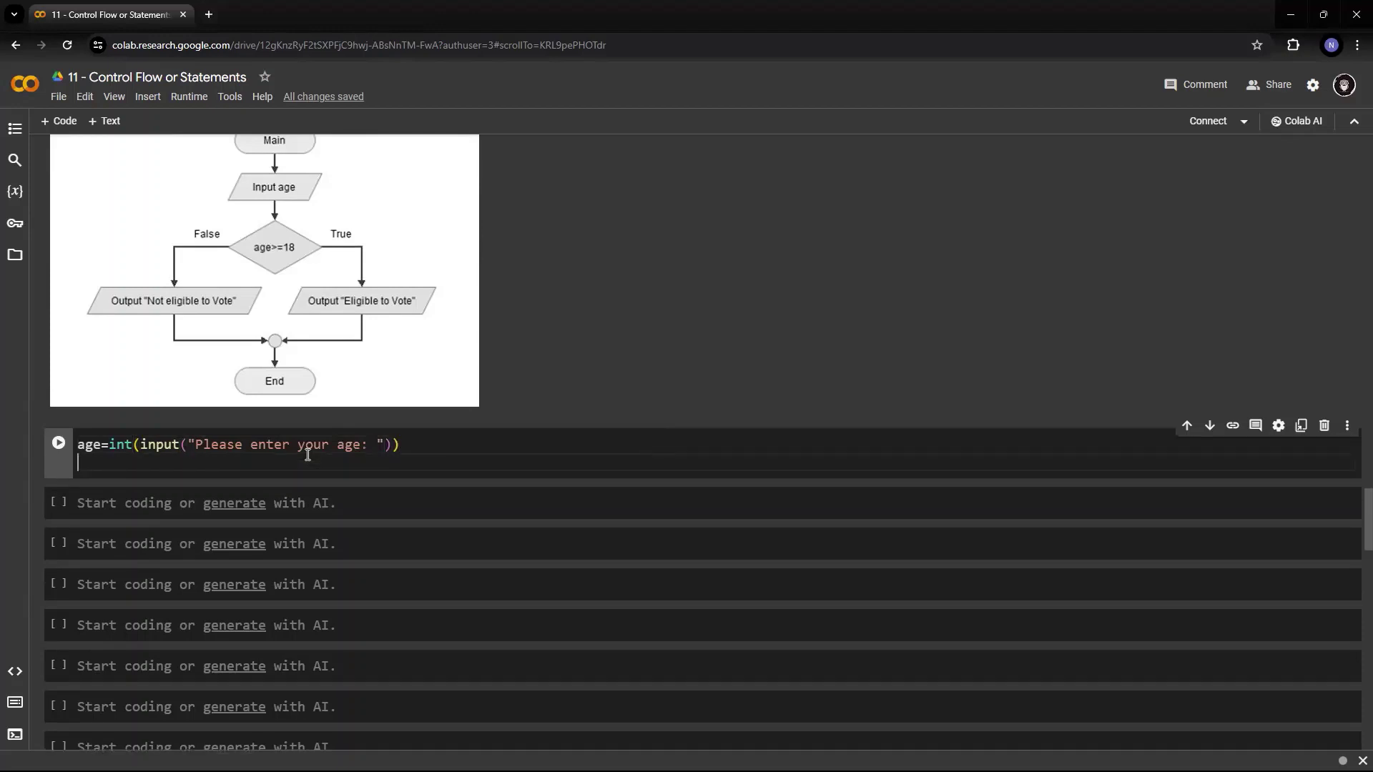
key(Return)
key(BackSpace)
text(if age)
text( >=)
text(18:)
Step: Write the if body printing "You are ELIGIBLE for voting" with ELIGIBLE capitalised
key(Return)
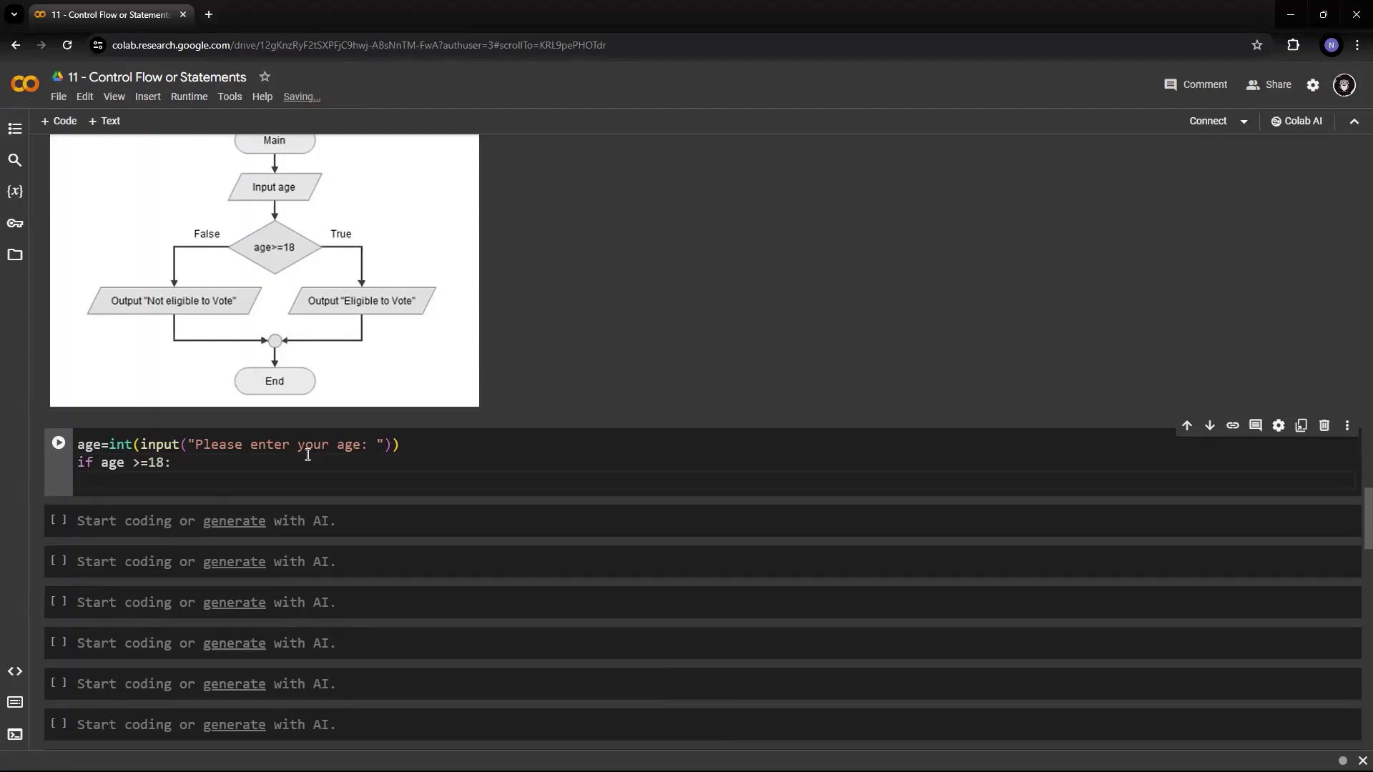
text(print)
text((")
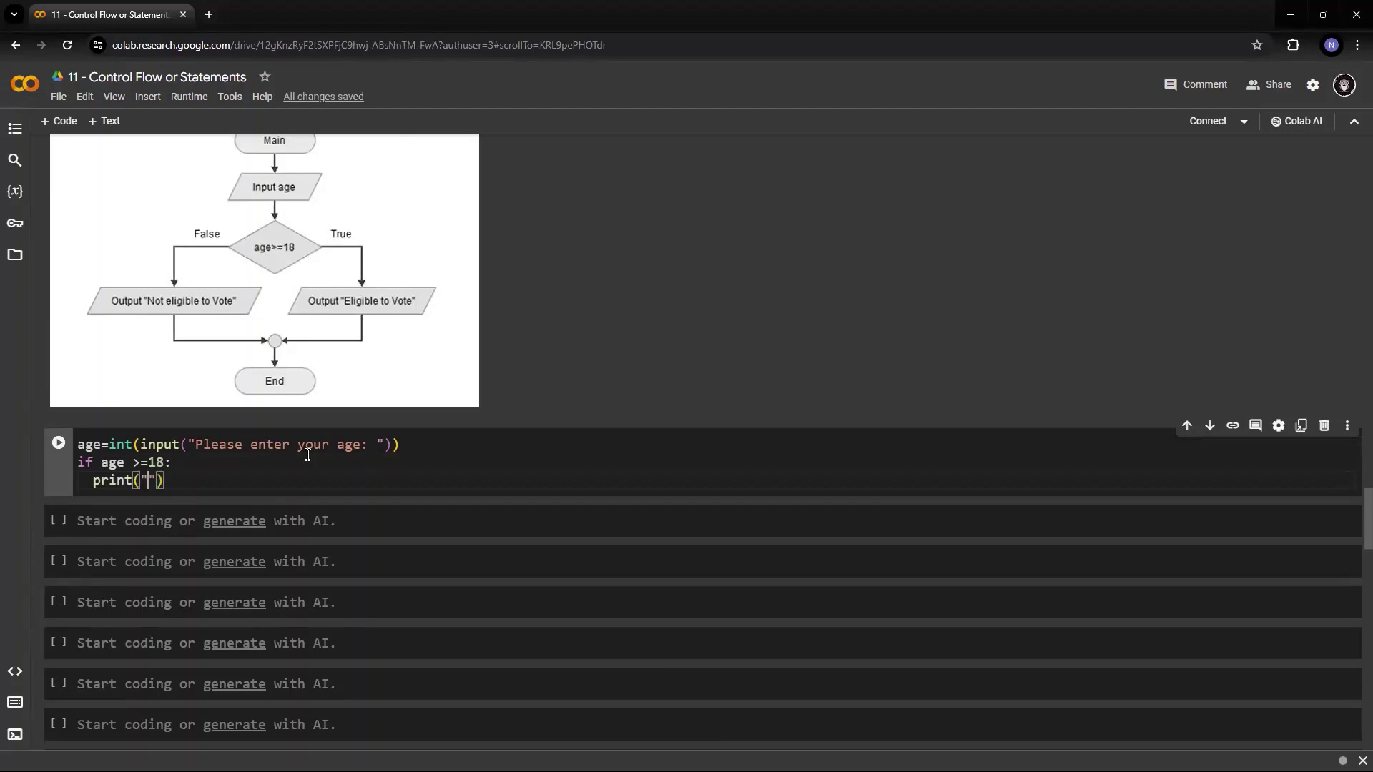
text(You are )
text(el)
key(BackSpace)
key(BackSpace)
text(ELI)
text(GIBLE F)
text(OR VO)
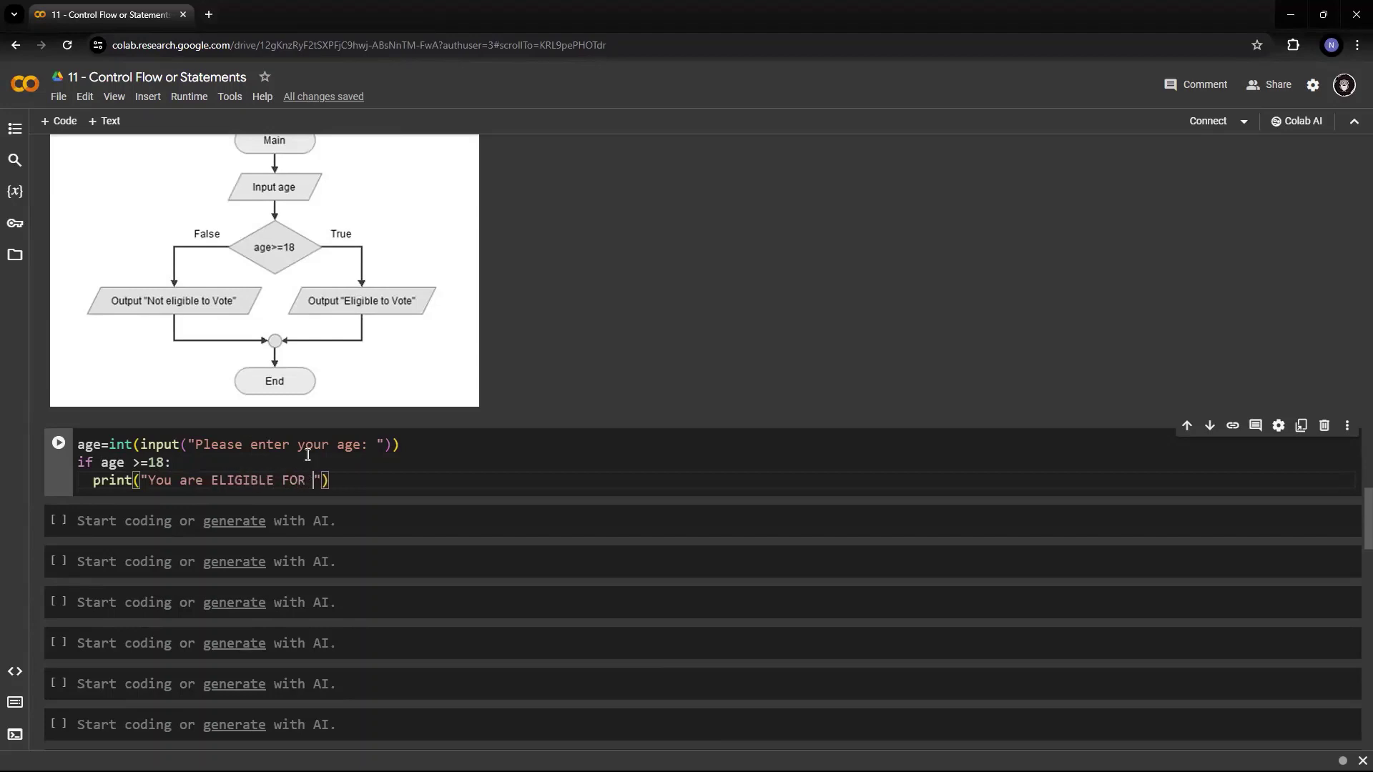
key(BackSpace)
key(BackSpace)
key(BackSpace)
key(BackSpace)
key(BackSpace)
key(BackSpace)
text(for voting)
key(End)
Step: Add an else branch printing "You are NOT ELIGIBLE for voting"
key(Return)
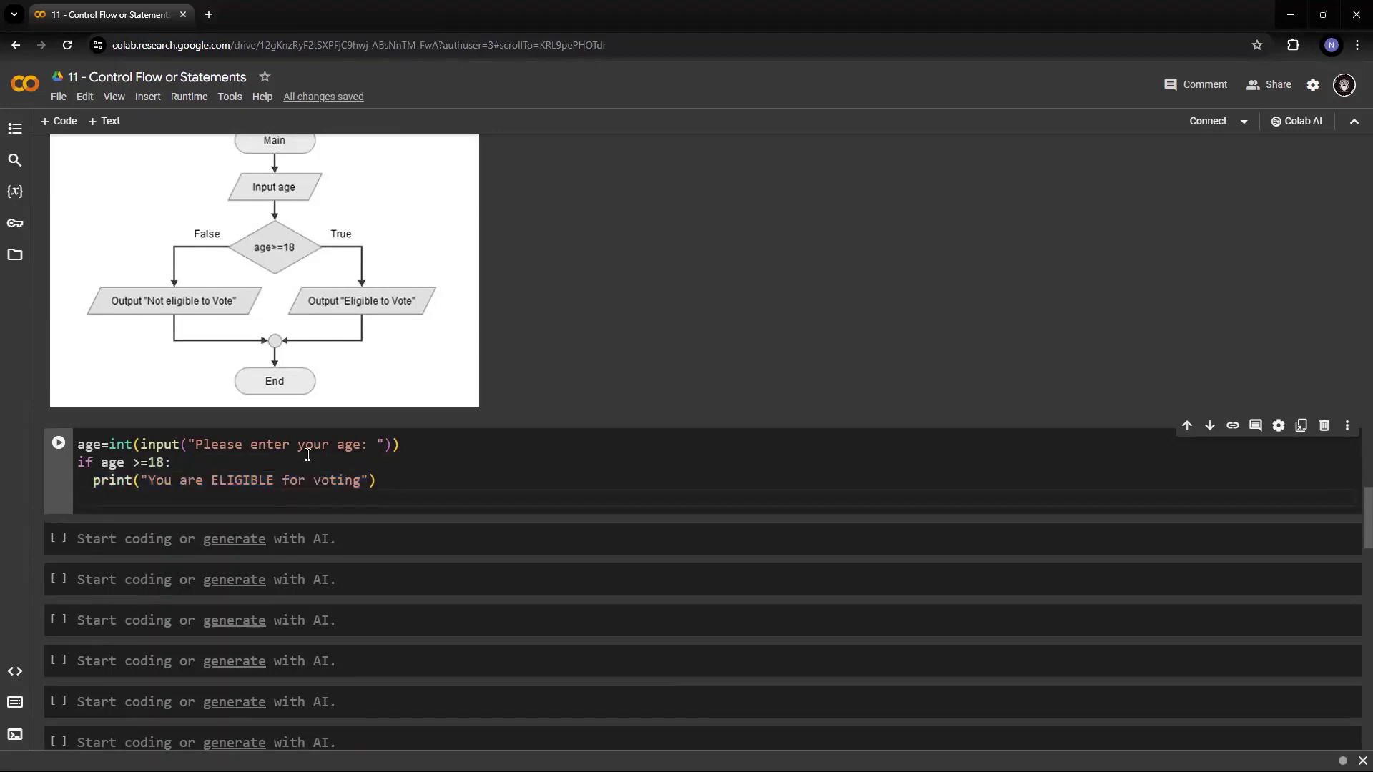
text(else:)
key(Return)
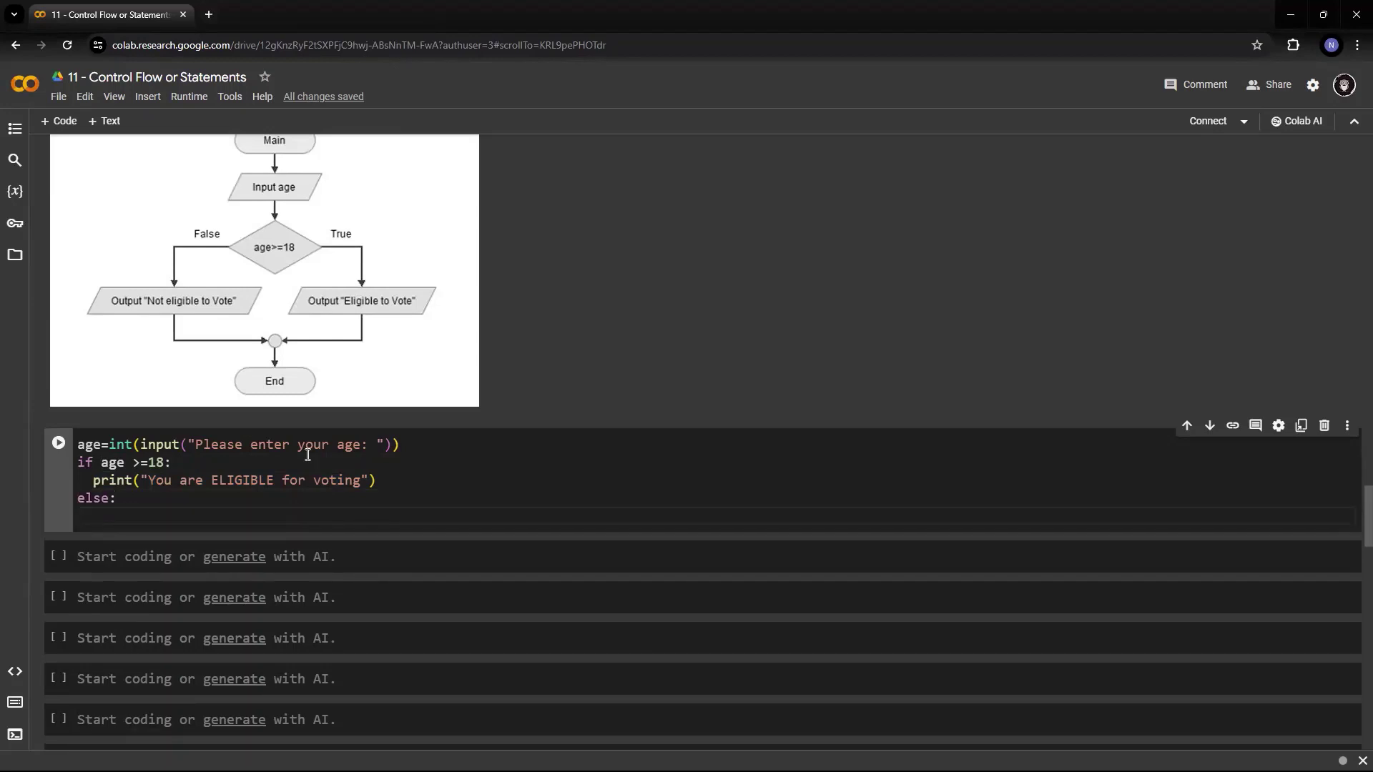
text(print("You are ELIGIBLE for voting"))
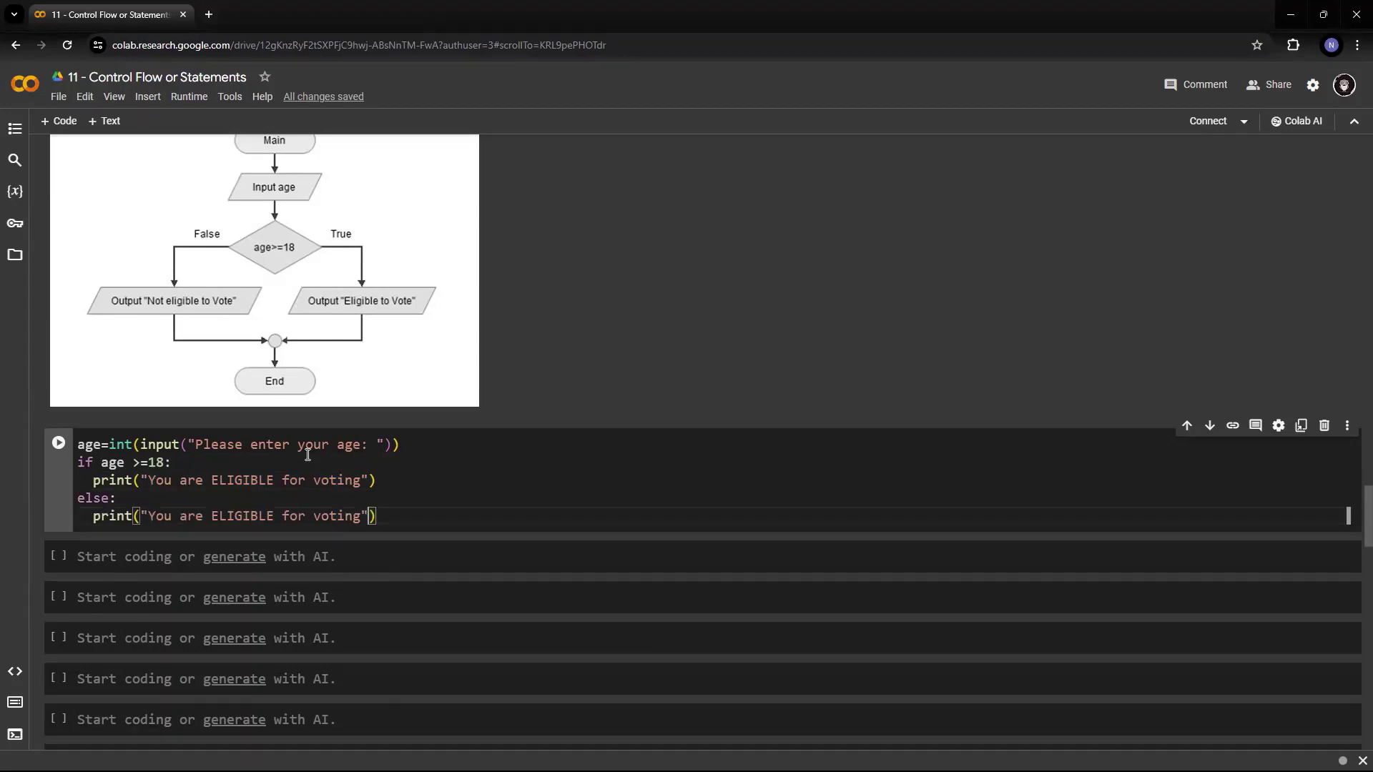
key(Left)
key(Left)
key(Left)
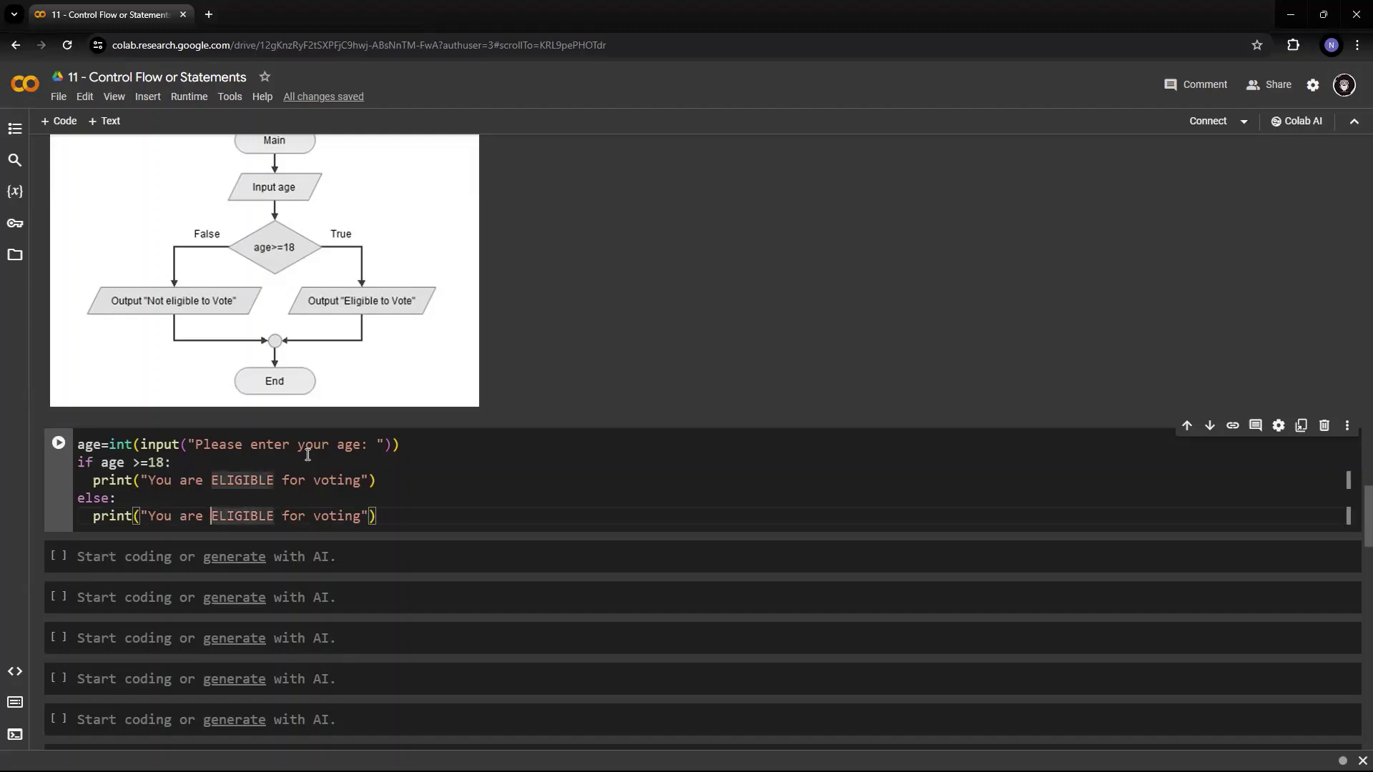
text(NOT)
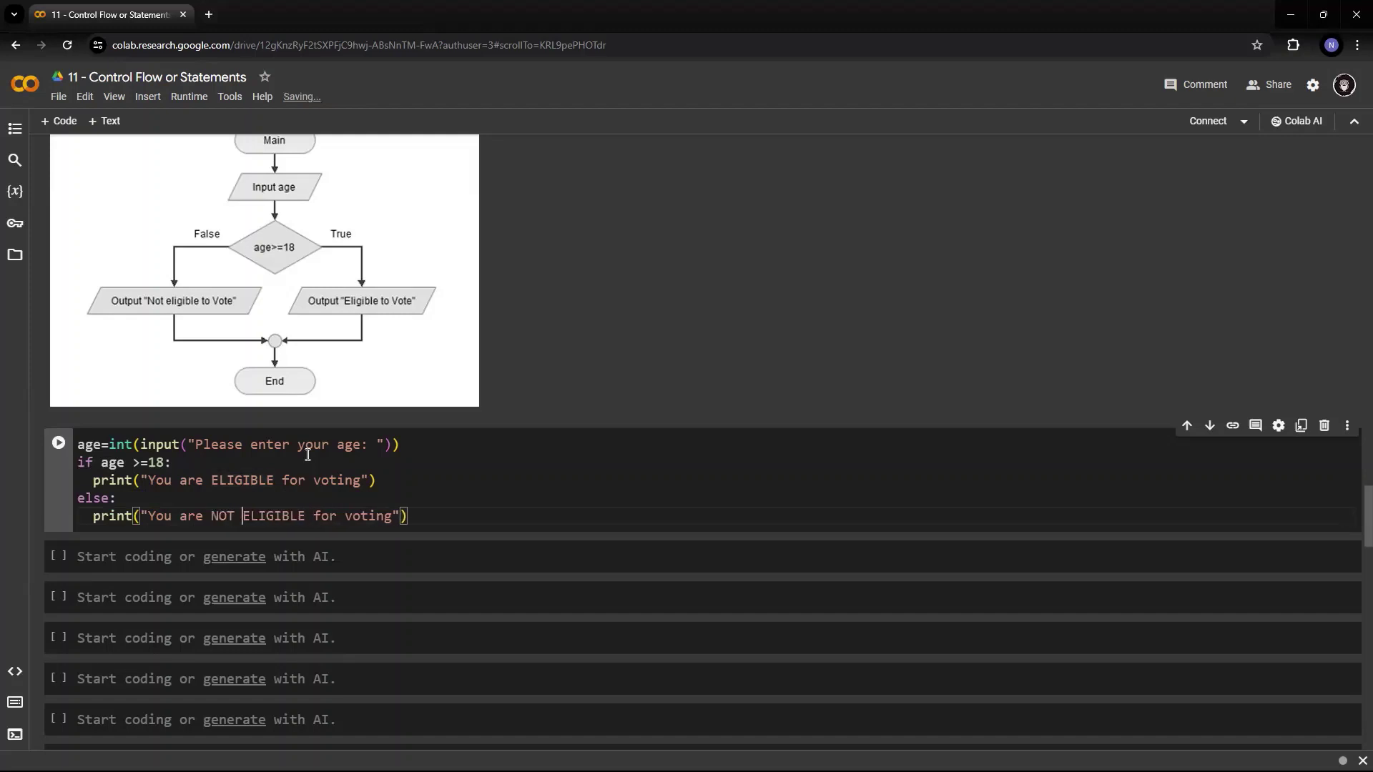
Step: Tidy the condition to read age>=18 by removing the space before the operator
key(Up)
key(Up)
key(Up)
key(Home)
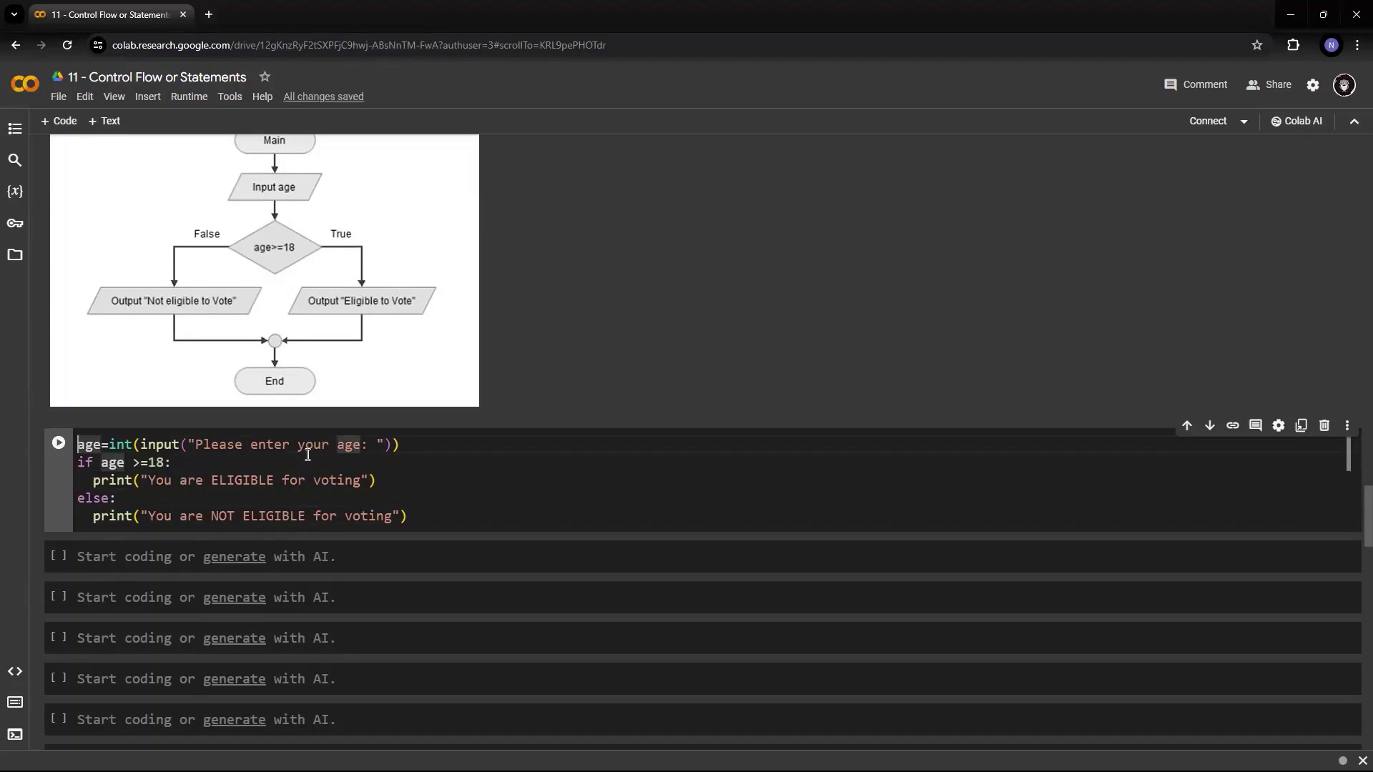
key(End)
key(Down)
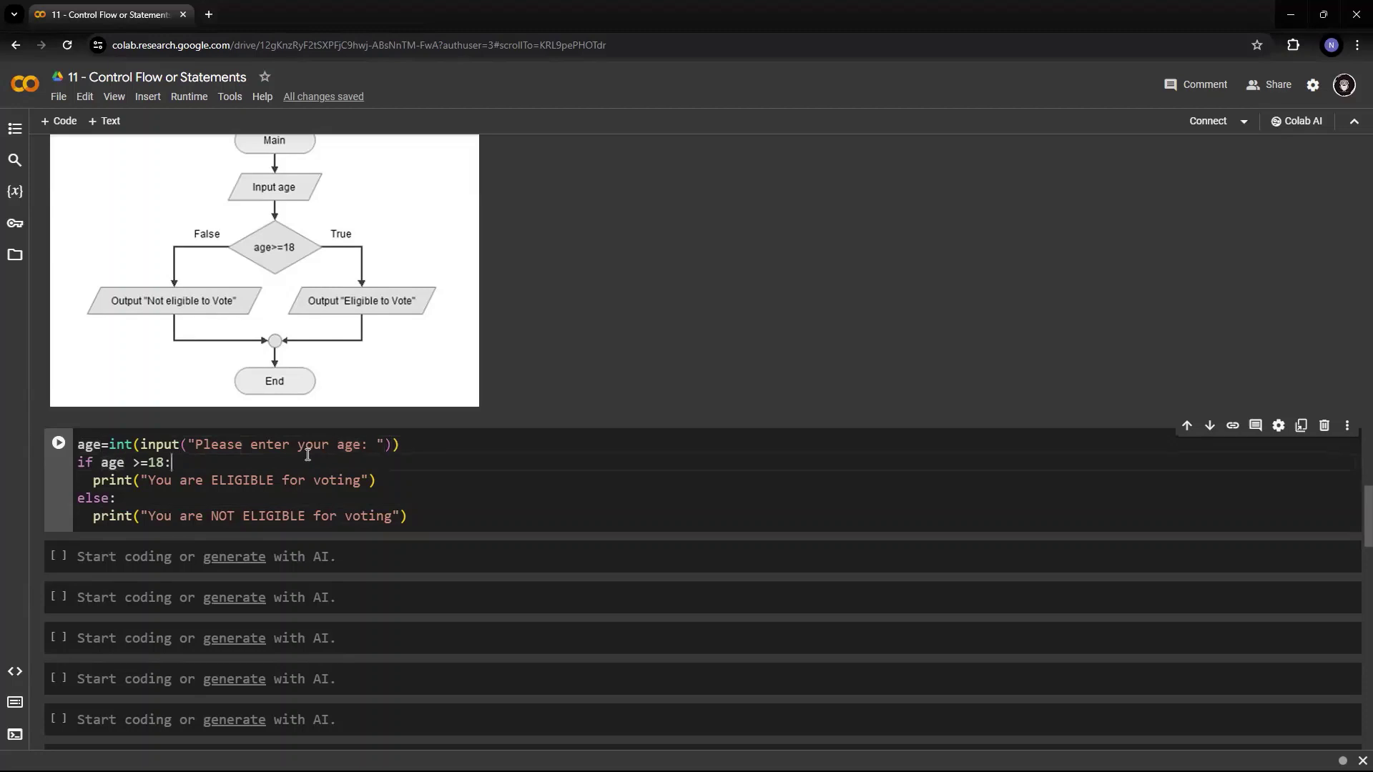
key(Left)
key(Left)
key(Left)
key(BackSpace)
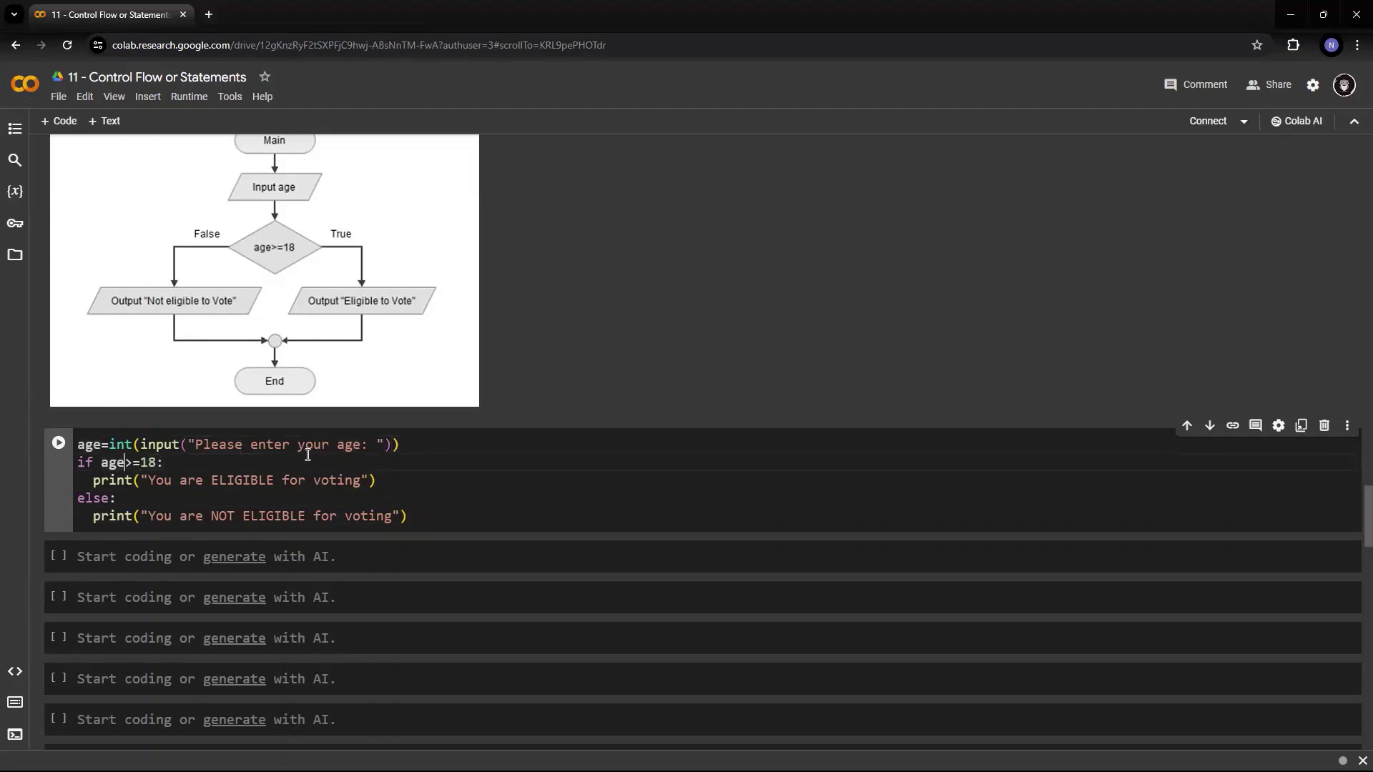
key(Down)
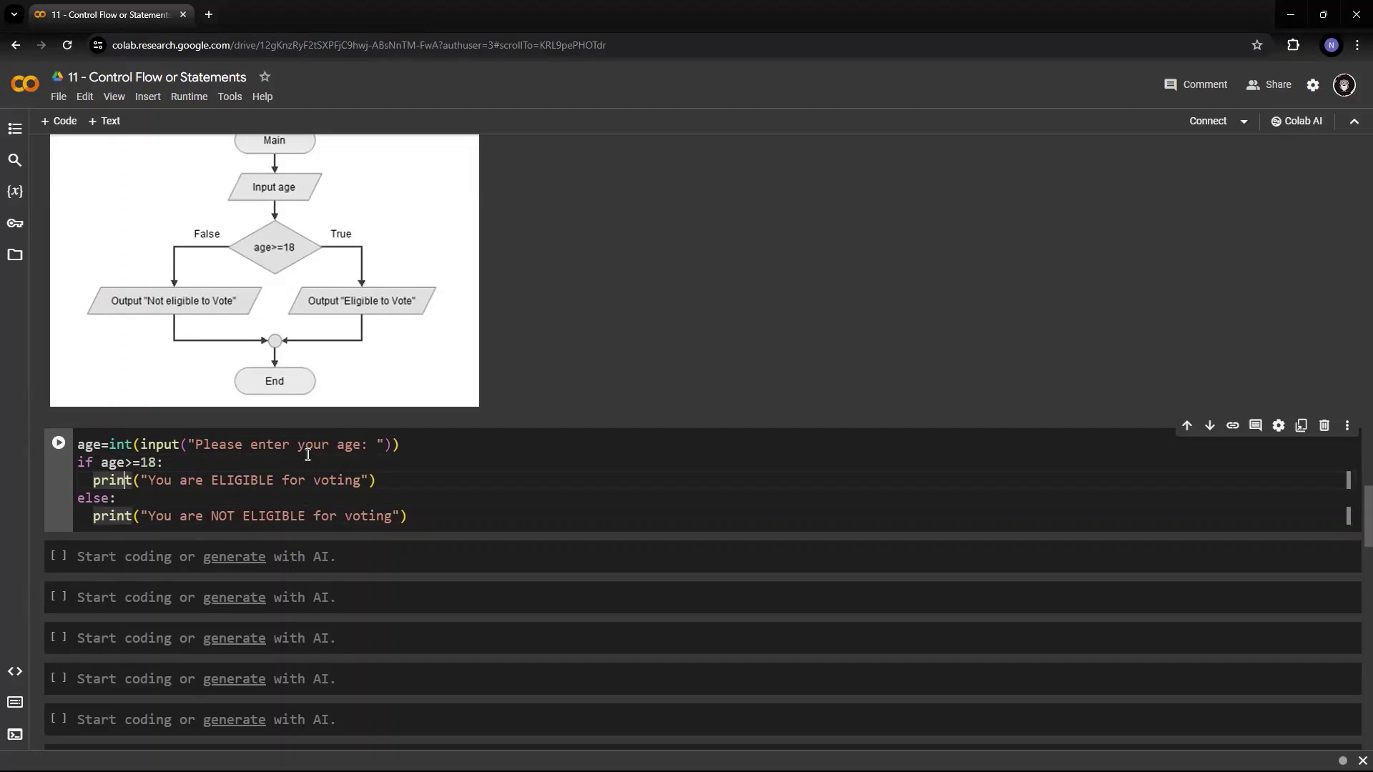
Step: Run the voting cell with age 25, printing "You are ELIGIBLE for voting"
key(ctrl+Return)
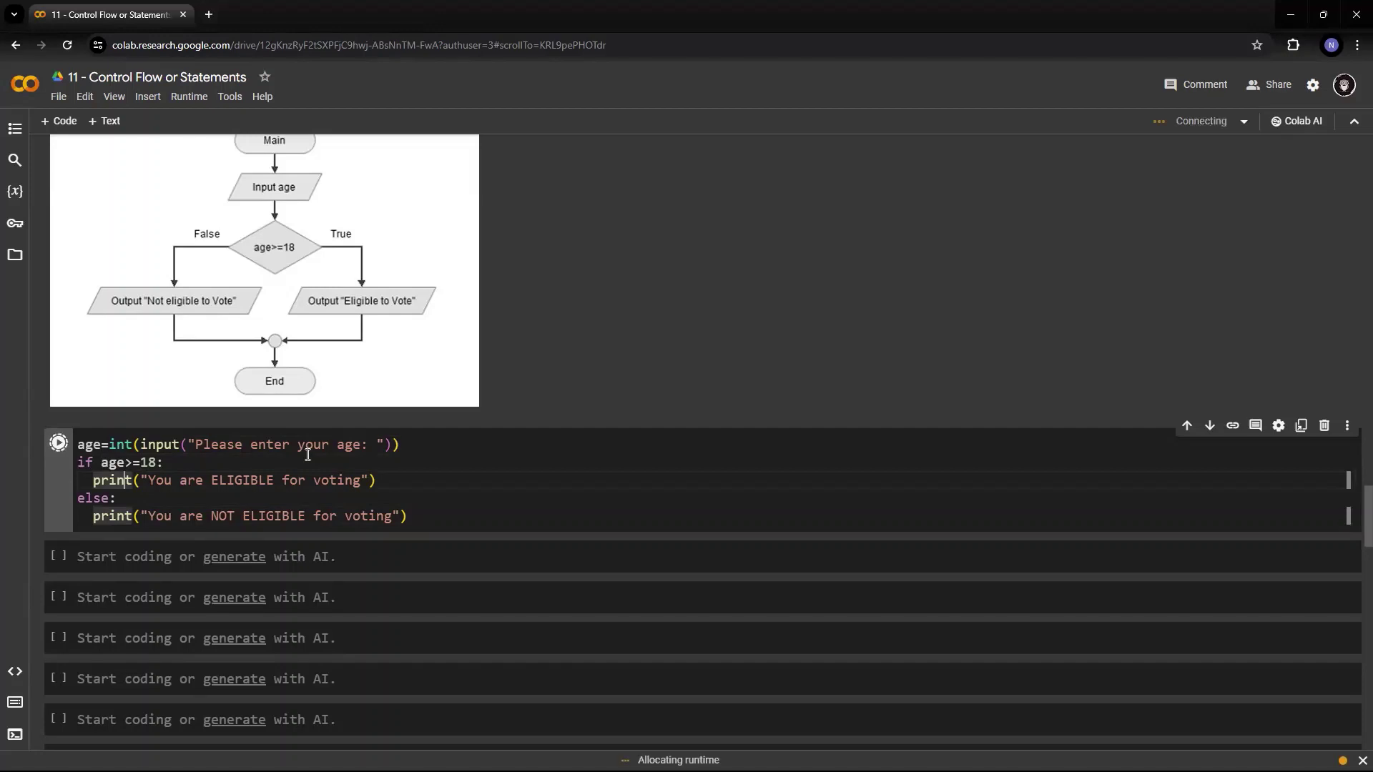
scroll(307, 454, down, 1)
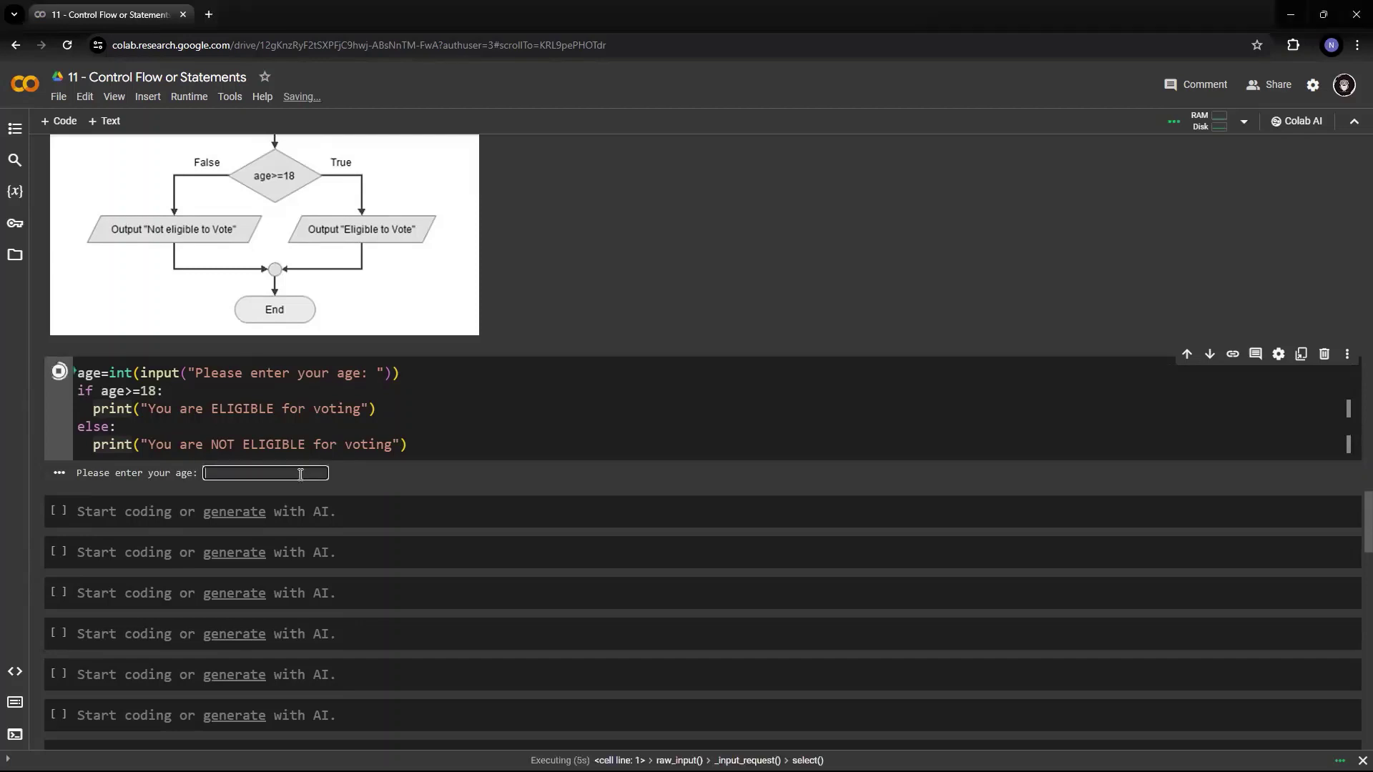
text(25)
key(Return)
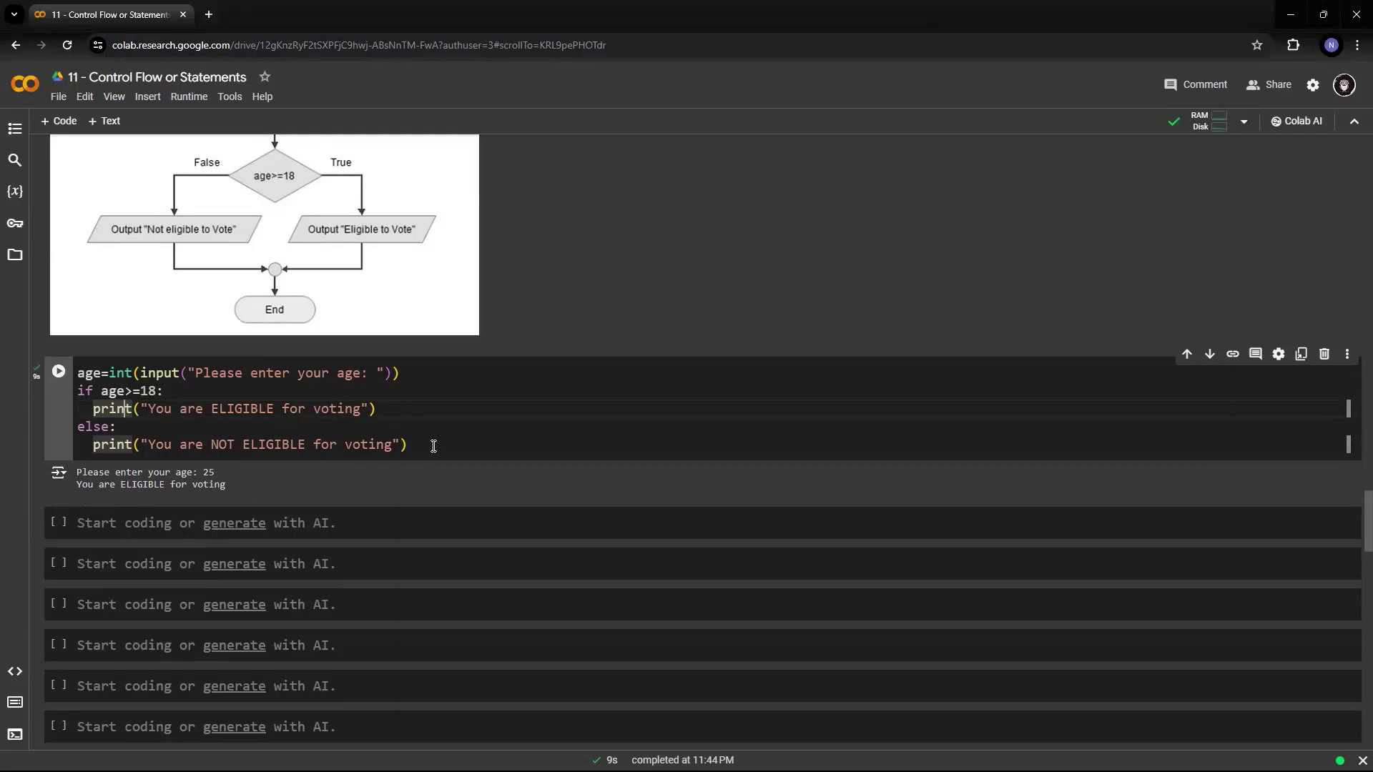
Step: Copy the voting code into the next cell and run it with age 15, printing "You are NOT ELIGIBLE for voting"
drag(407, 444, 298, 409)
drag(161, 387, 49, 376)
key(ctrl+c)
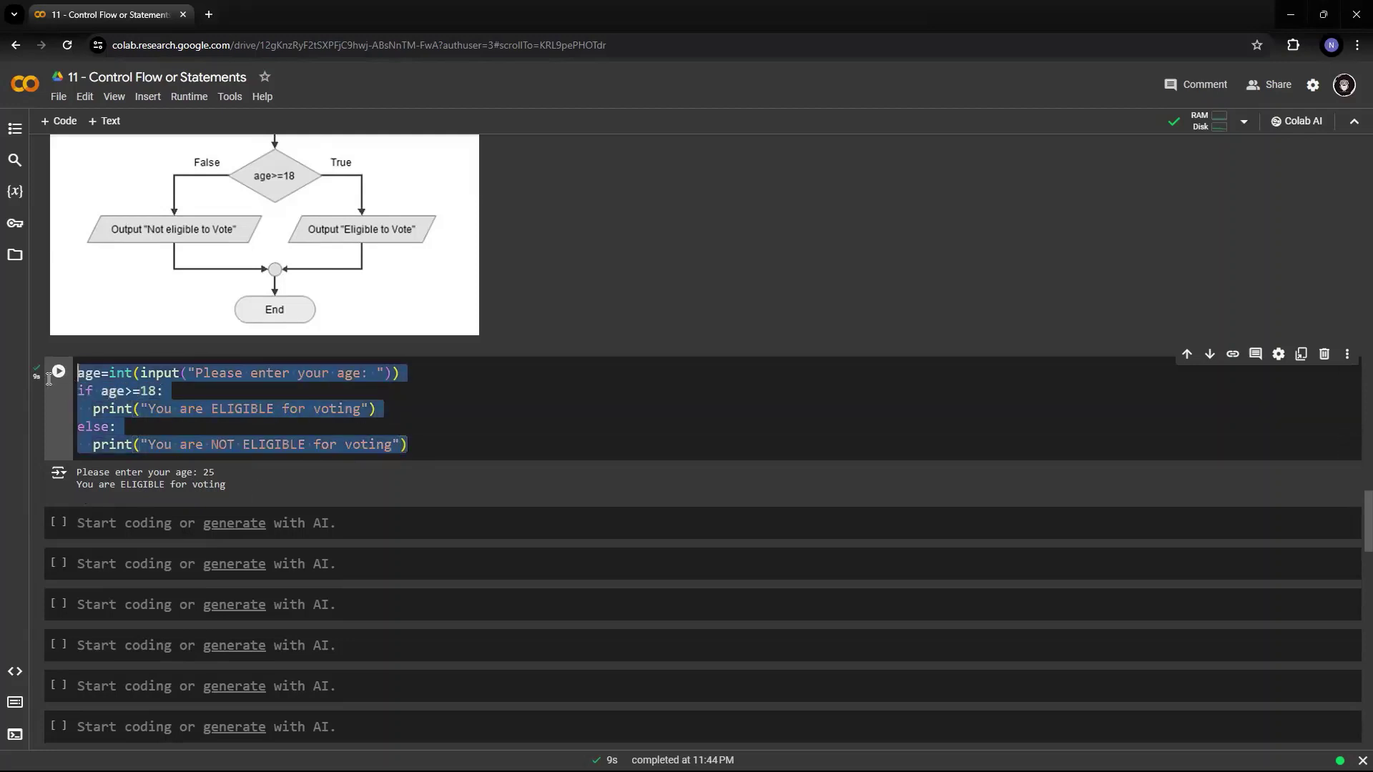
click(110, 523)
key(ctrl+v)
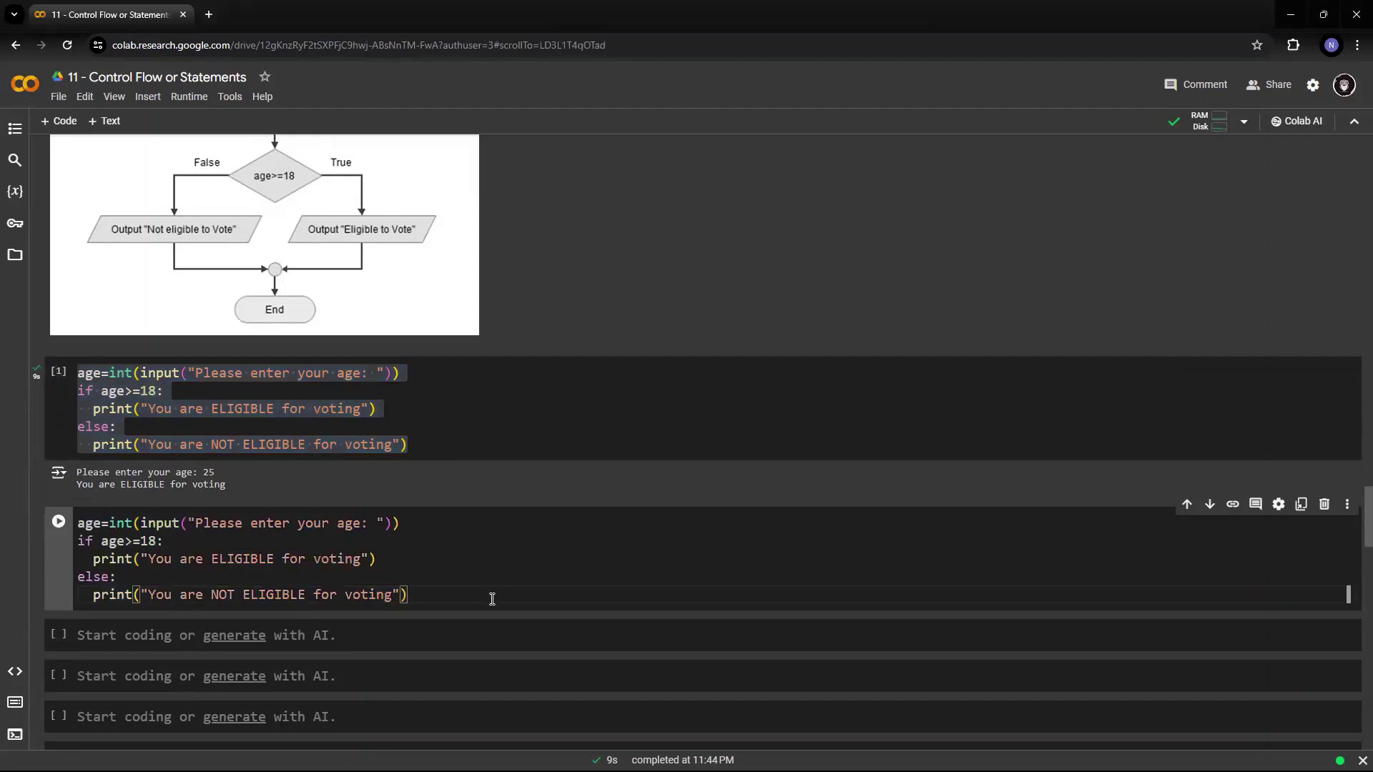
key(ctrl+Return)
scroll(493, 515, down, 5)
scroll(494, 515, down, 3)
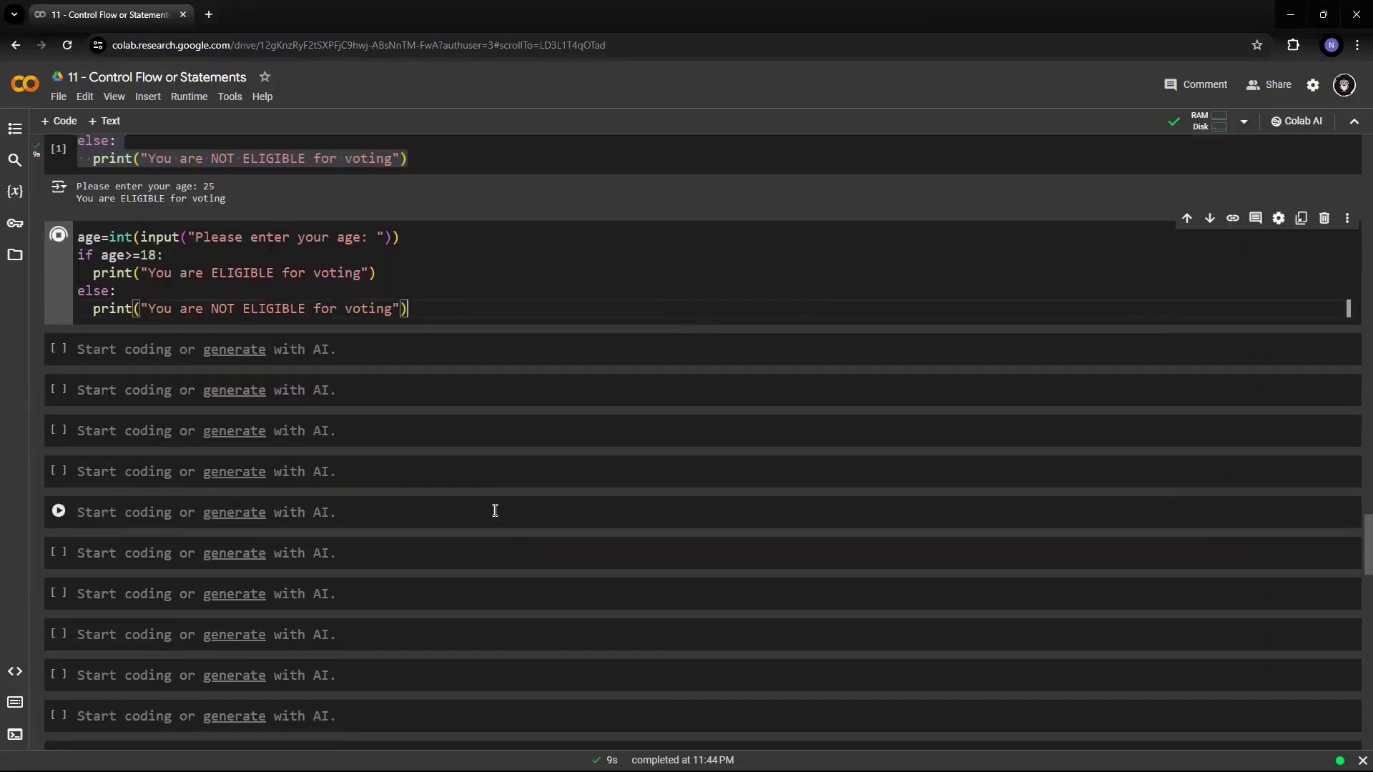
text(15)
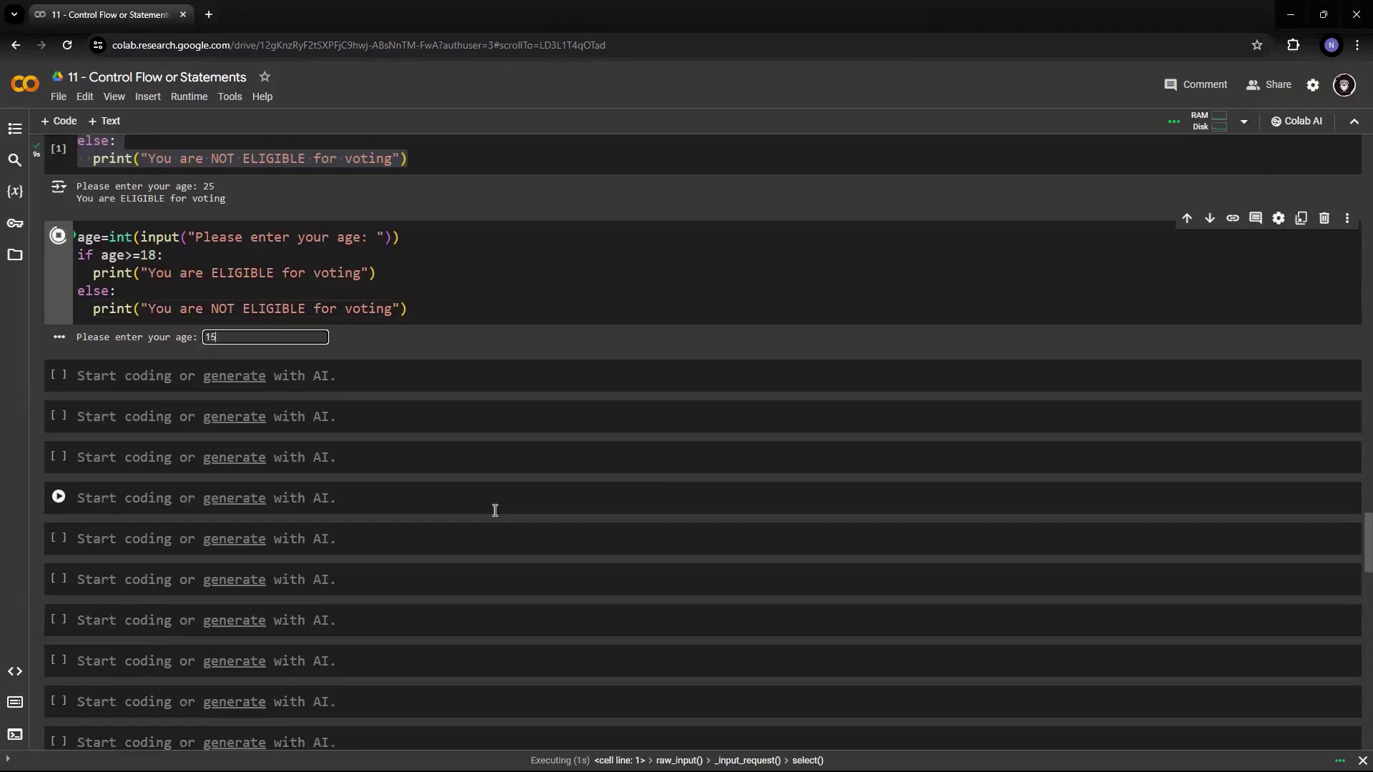
key(Return)
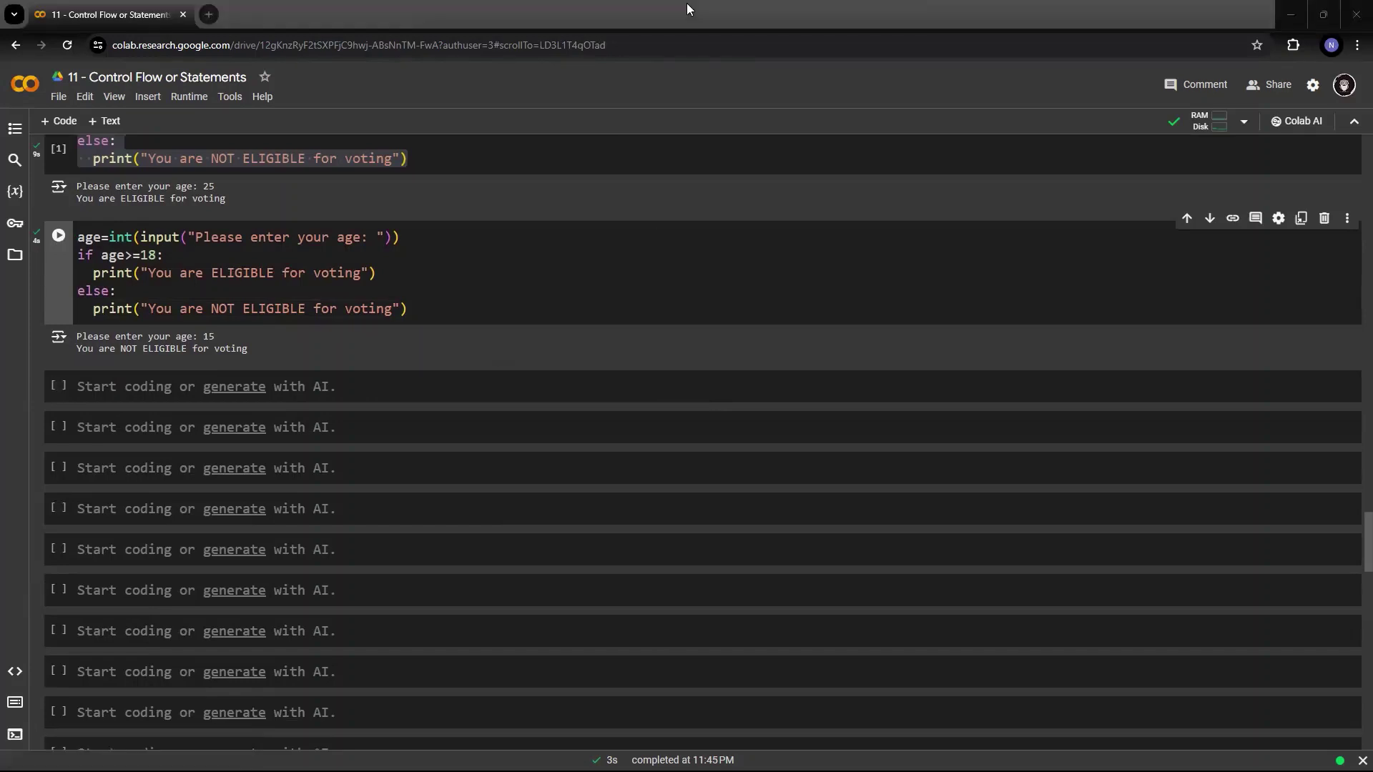
click(347, 11)
scroll(375, 272, up, 2)
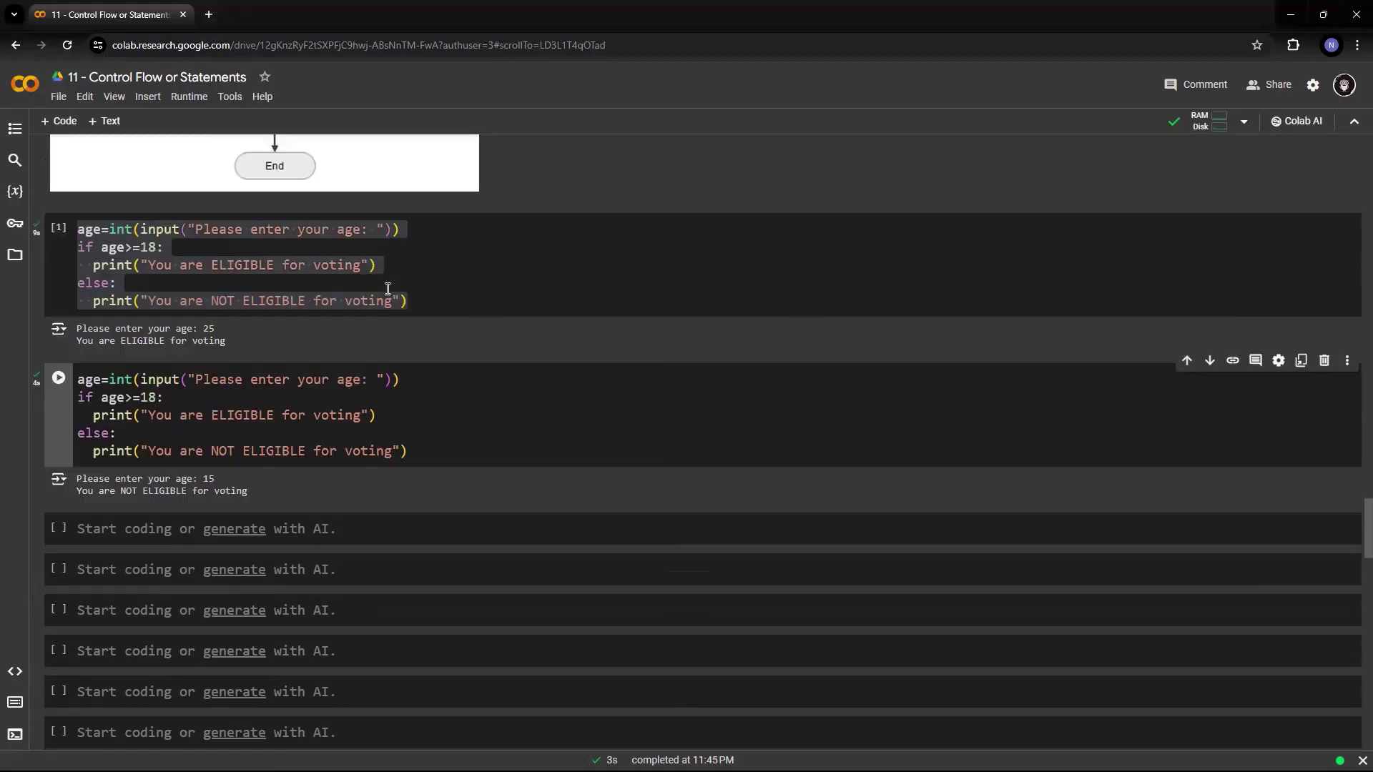
scroll(374, 274, up, 3)
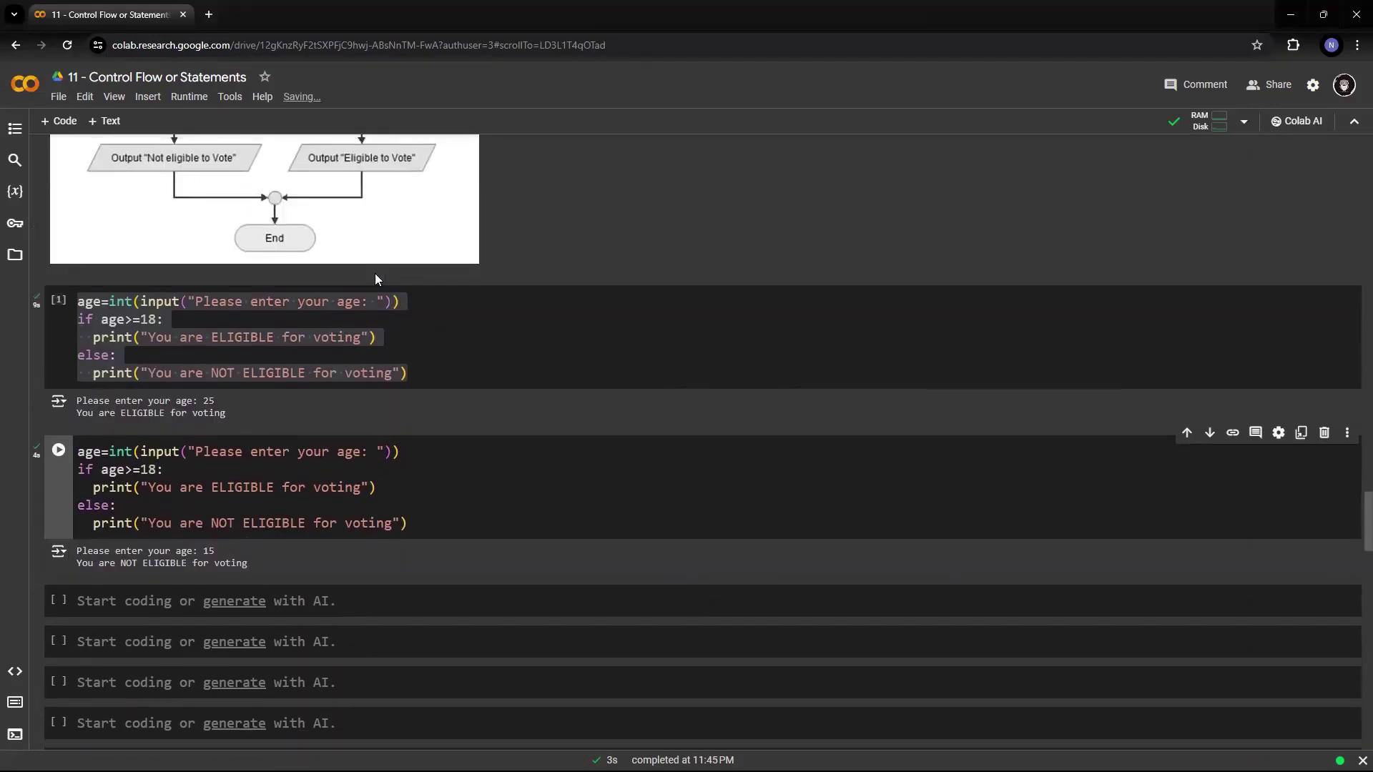
scroll(374, 273, up, 3)
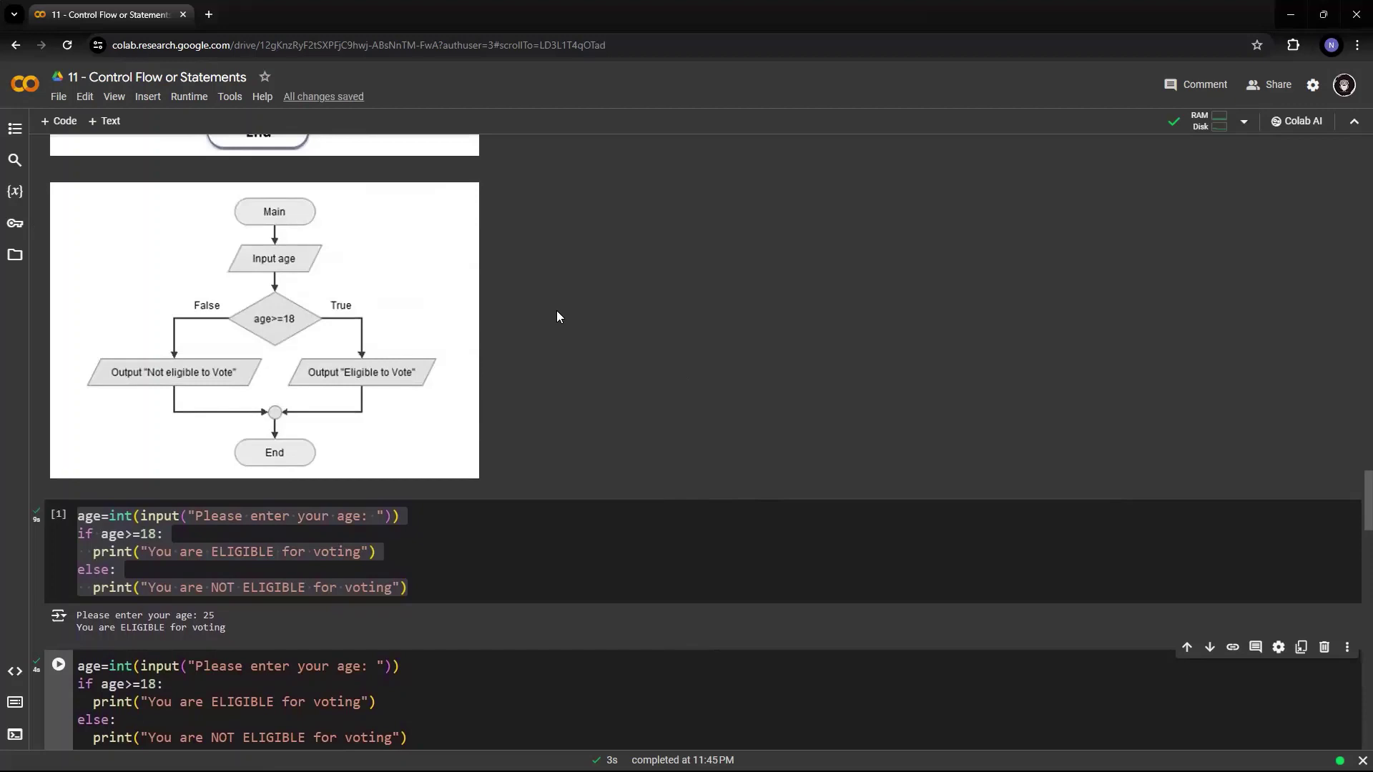
scroll(557, 310, down, 2)
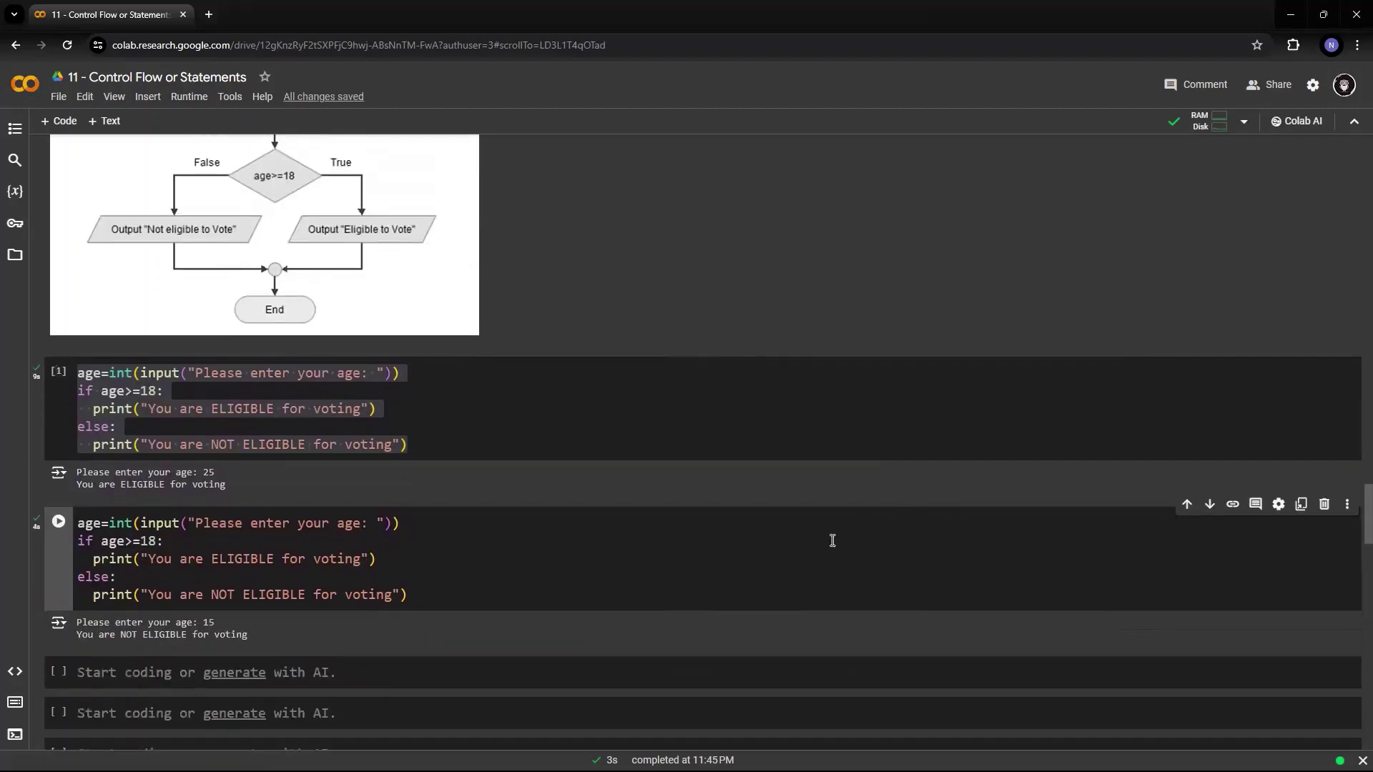